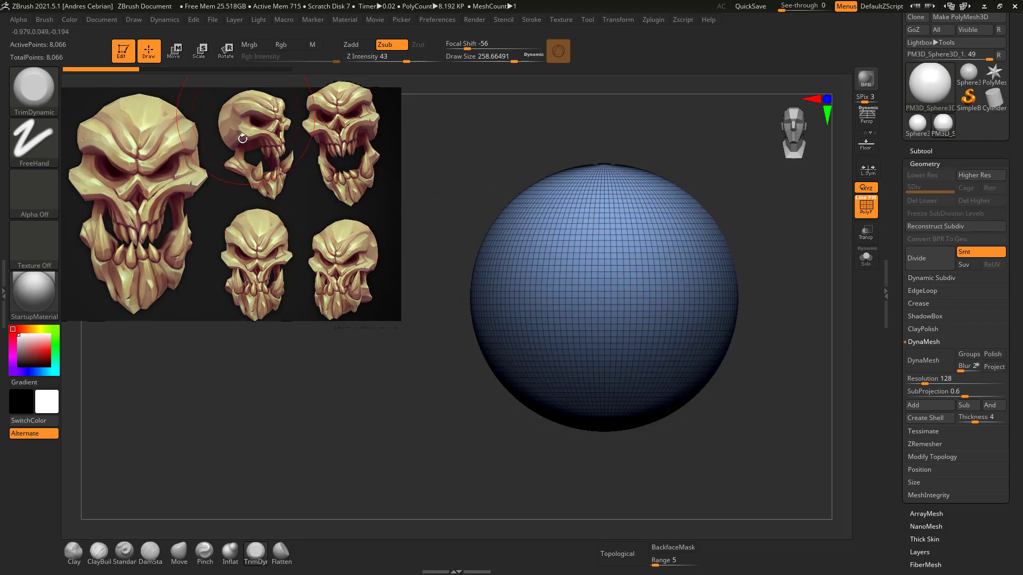
Turn off PolyF and trim matching flat planes into both lower sides of the sphere with TrimDynamic.
{"action": "left_click", "coordinate": [927, 363]}
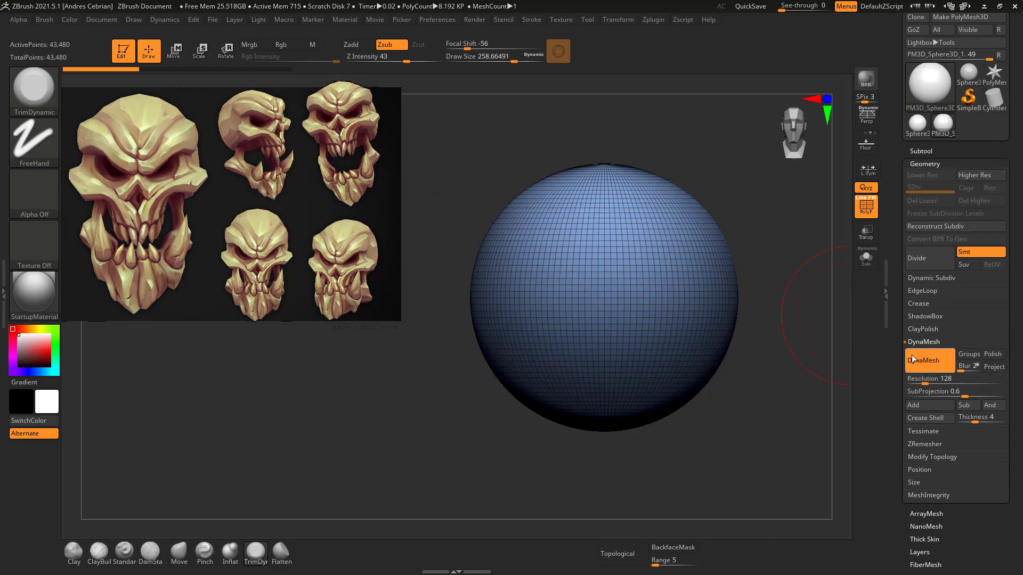
{"action": "key", "text": "shift+f"}
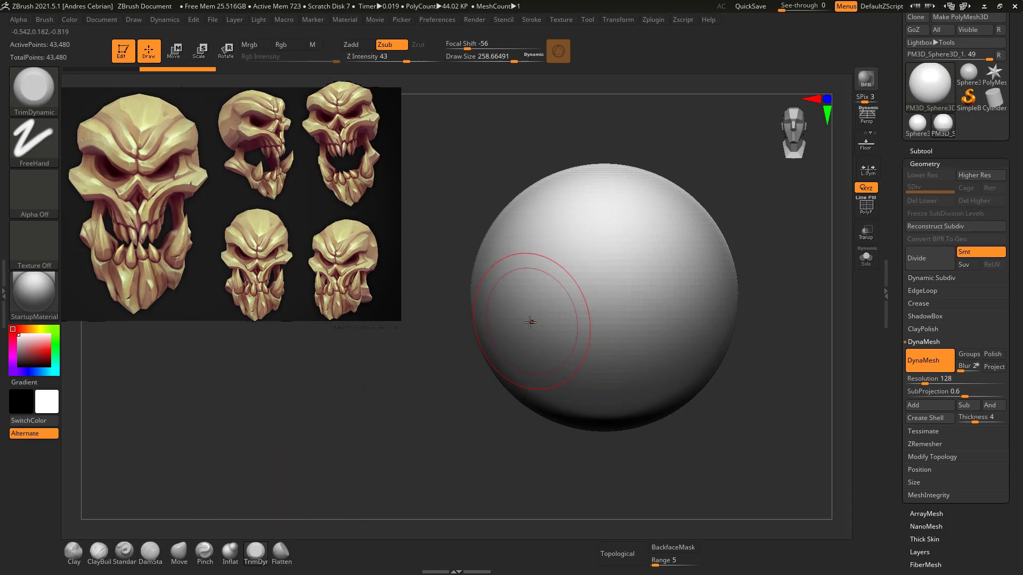
{"action": "mouse_move", "coordinate": [517, 354]}
{"action": "left_mouse_down"}
{"action": "mouse_move", "coordinate": [540, 361]}
{"action": "mouse_move", "coordinate": [525, 354]}
{"action": "left_mouse_up"}
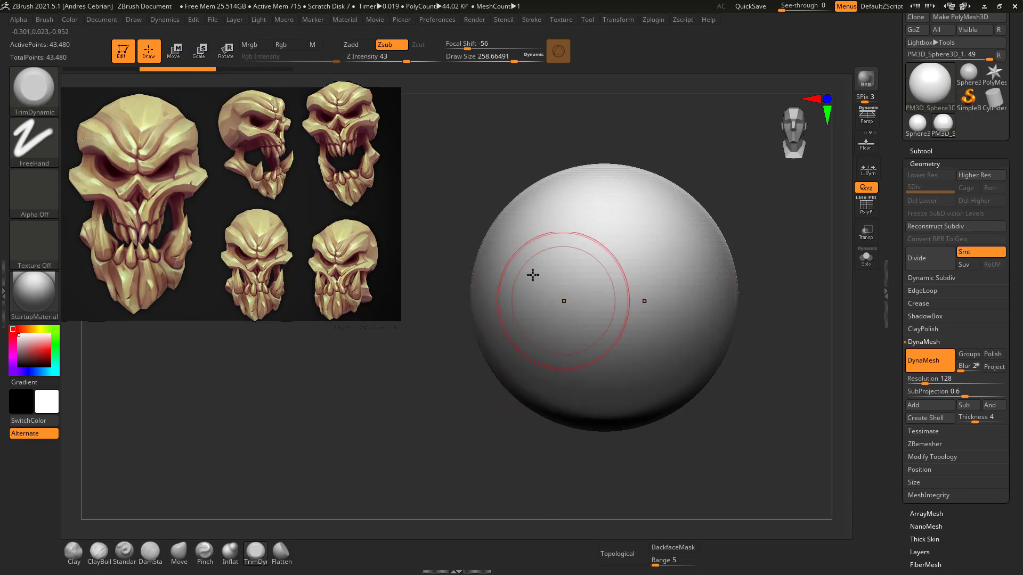
{"action": "left_click_drag", "start_coordinate": [525, 379], "coordinate": [533, 363]}
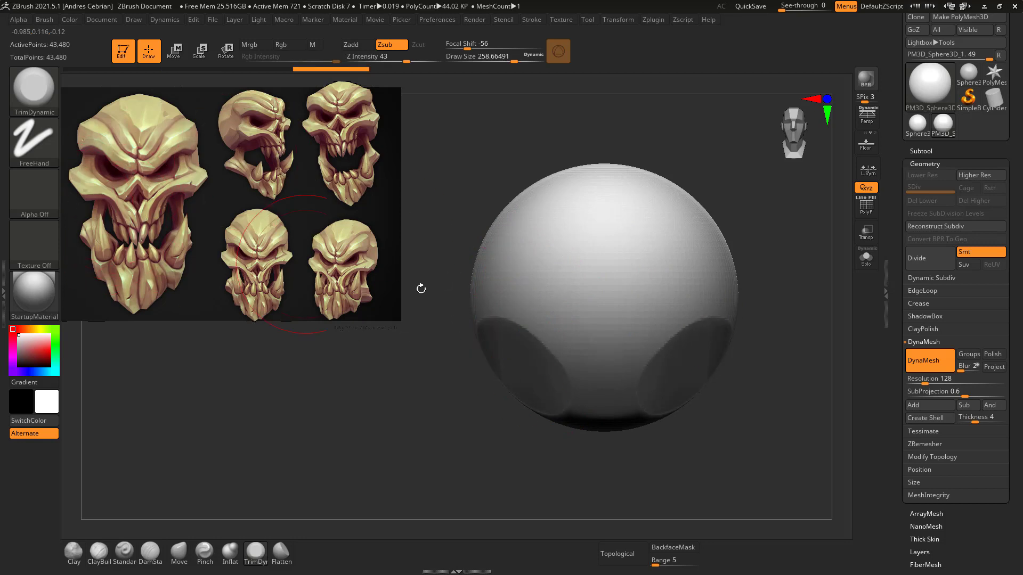
{"action": "mouse_move", "coordinate": [490, 390]}
{"action": "left_mouse_down"}
{"action": "mouse_move", "coordinate": [470, 372]}
{"action": "mouse_move", "coordinate": [490, 353]}
{"action": "mouse_move", "coordinate": [537, 367]}
{"action": "left_mouse_up"}
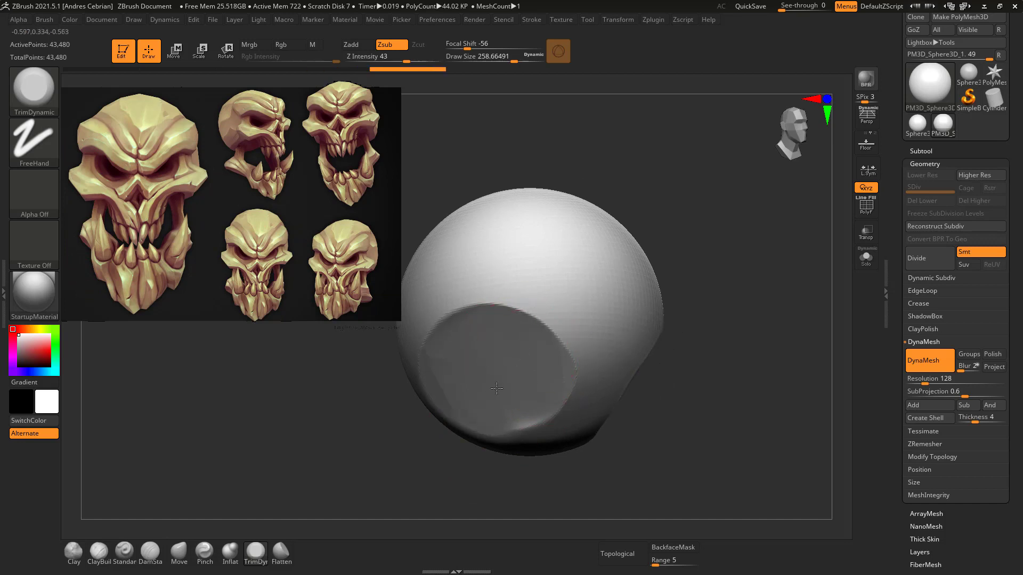
{"action": "left_click_drag", "start_coordinate": [682, 383], "coordinate": [726, 372], "text": "shift"}
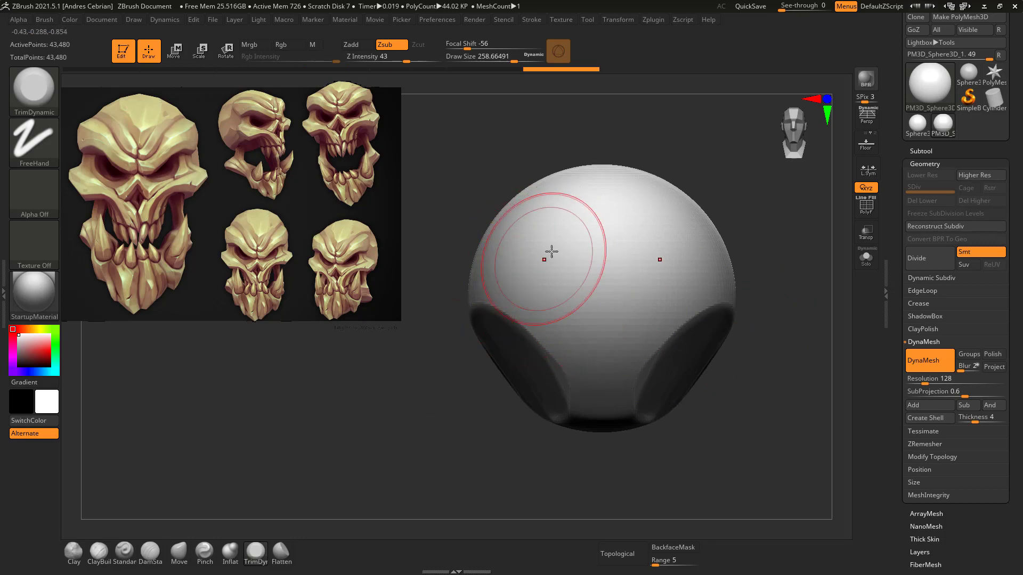
Flatten new planes across the sphere's front and trim the head's left side flat.
{"action": "left_click_drag", "start_coordinate": [423, 323], "coordinate": [495, 267]}
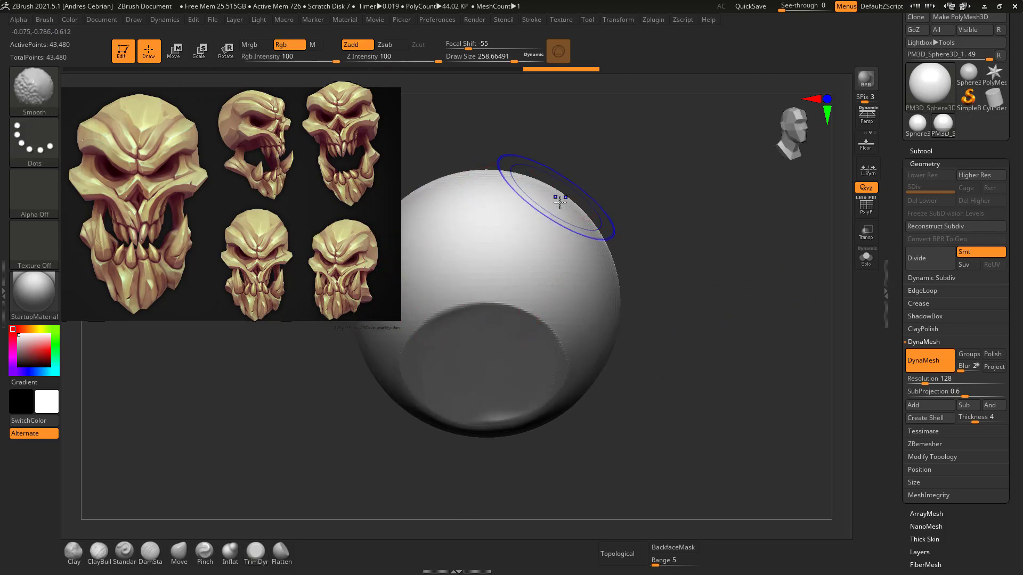
{"action": "mouse_move", "coordinate": [560, 201]}
{"action": "left_mouse_down"}
{"action": "mouse_move", "coordinate": [538, 218]}
{"action": "mouse_move", "coordinate": [552, 230]}
{"action": "left_mouse_up"}
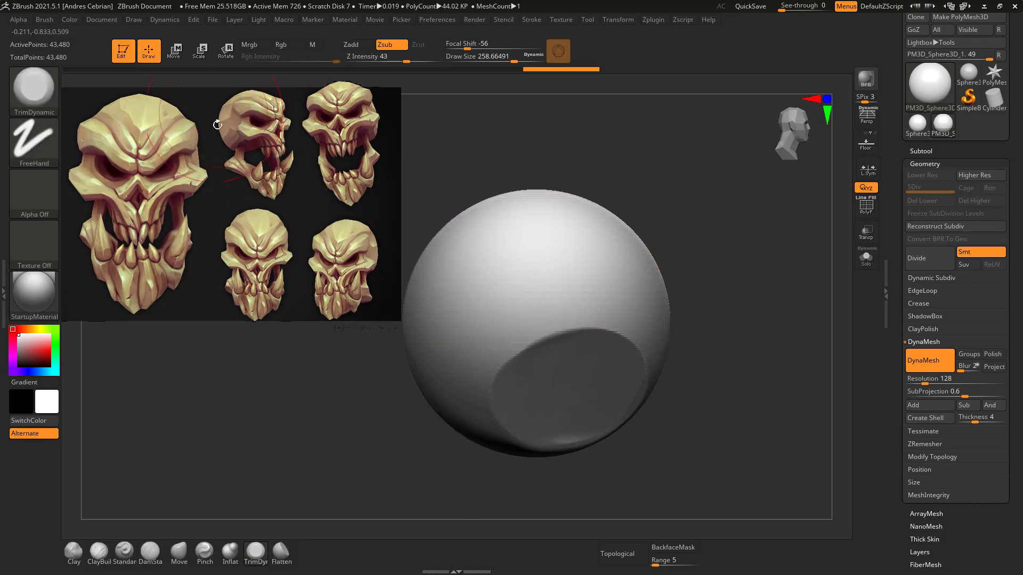
{"action": "mouse_move", "coordinate": [563, 272]}
{"action": "left_mouse_down"}
{"action": "mouse_move", "coordinate": [528, 326]}
{"action": "mouse_move", "coordinate": [520, 261]}
{"action": "mouse_move", "coordinate": [574, 274]}
{"action": "mouse_move", "coordinate": [529, 327]}
{"action": "mouse_move", "coordinate": [490, 301]}
{"action": "left_mouse_up"}
{"action": "left_click_drag", "start_coordinate": [694, 242], "coordinate": [689, 243]}
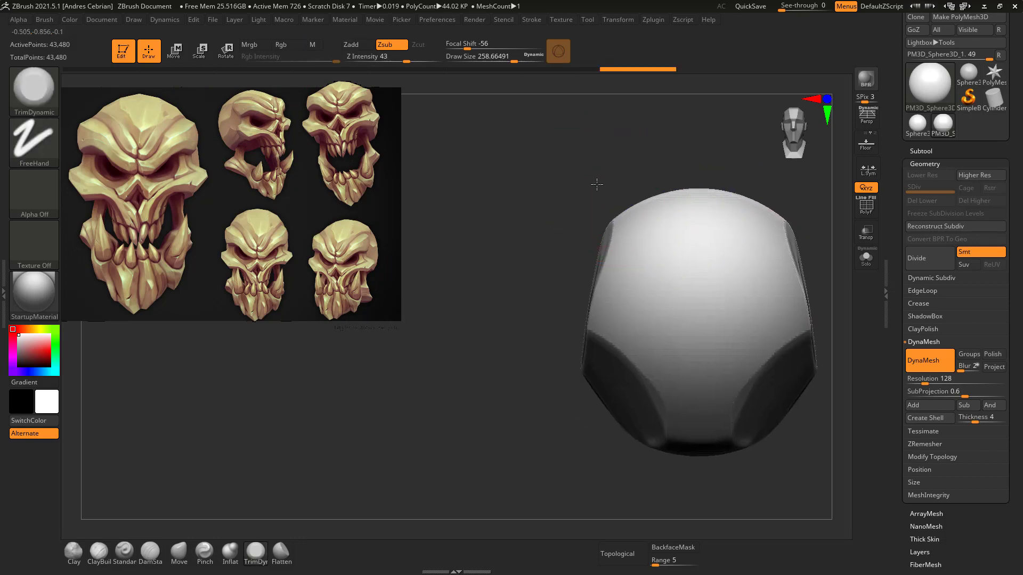
{"action": "mouse_move", "coordinate": [598, 183]}
{"action": "right_mouse_down", "text": "alt"}
{"action": "mouse_move", "coordinate": [548, 263]}
{"action": "mouse_move", "coordinate": [532, 228]}
{"action": "right_mouse_up", "text": "alt"}
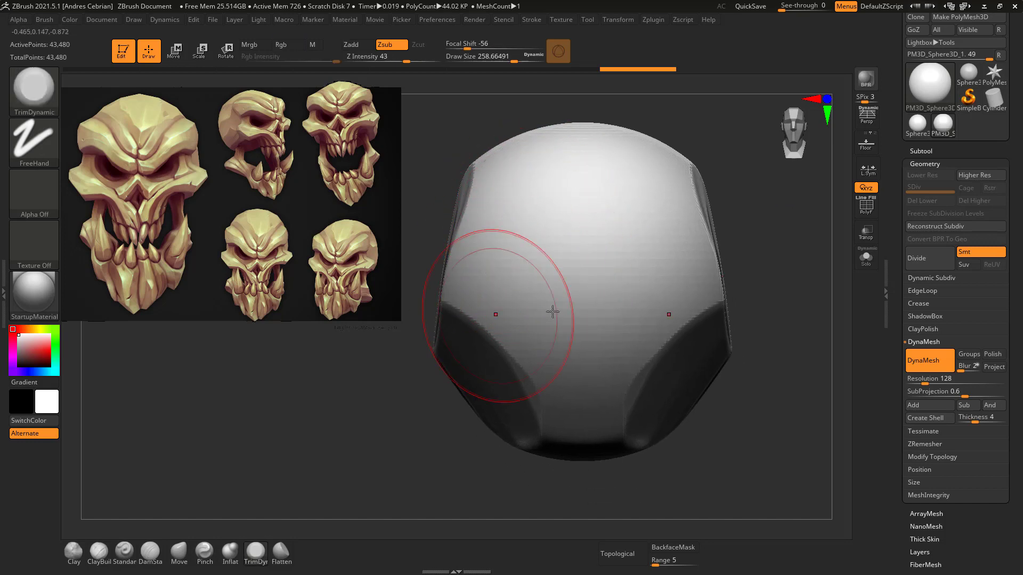
{"action": "right_click_drag", "start_coordinate": [553, 313], "coordinate": [583, 208], "text": "alt"}
{"action": "left_click_drag", "start_coordinate": [462, 199], "coordinate": [444, 334]}
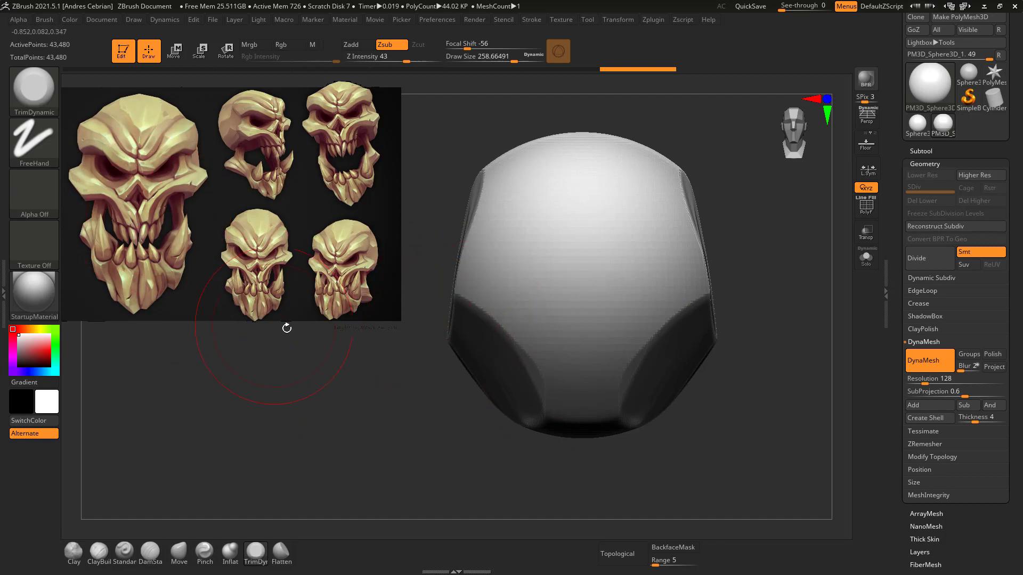
Carve two eye sockets with a smaller ClayBuildup brush, undoing a first brow attempt.
{"action": "left_click", "coordinate": [105, 552]}
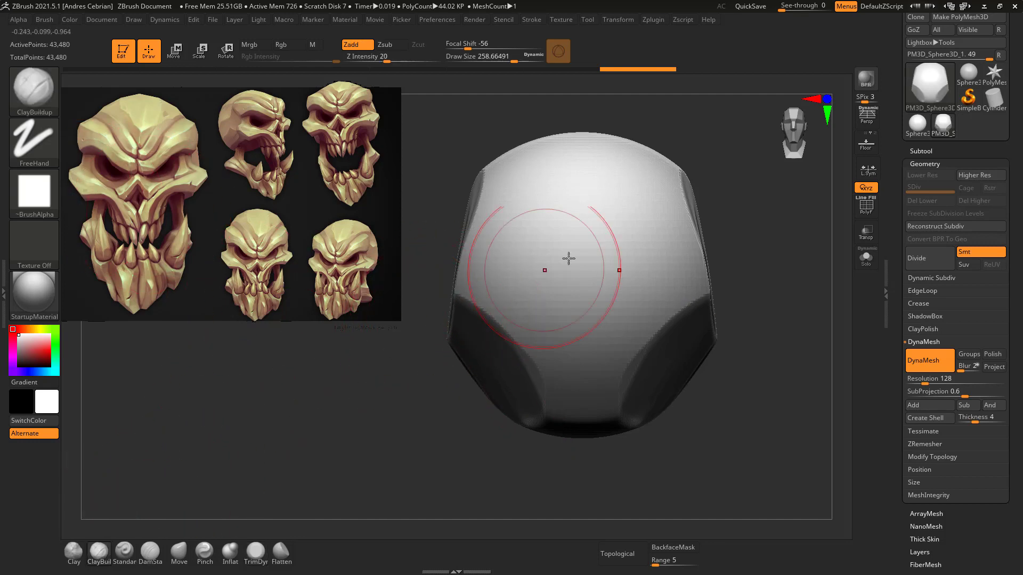
{"action": "key", "text": "s"}
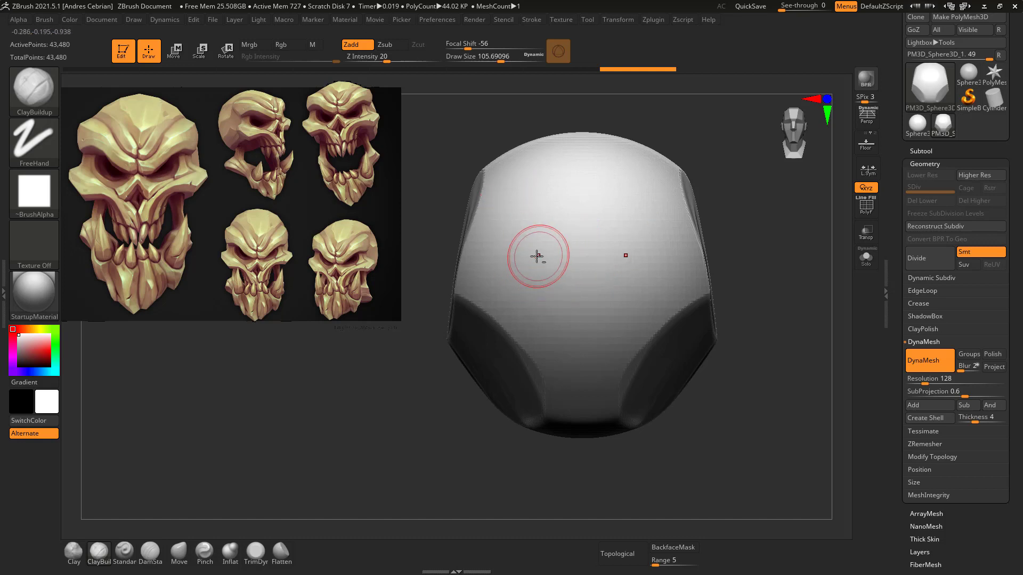
{"action": "mouse_move", "coordinate": [537, 255]}
{"action": "left_mouse_down", "text": "alt"}
{"action": "mouse_move", "coordinate": [537, 272]}
{"action": "mouse_move", "coordinate": [543, 256]}
{"action": "mouse_move", "coordinate": [527, 250]}
{"action": "mouse_move", "coordinate": [520, 267]}
{"action": "mouse_move", "coordinate": [559, 267]}
{"action": "mouse_move", "coordinate": [548, 266]}
{"action": "mouse_move", "coordinate": [541, 285]}
{"action": "left_mouse_up", "text": "alt"}
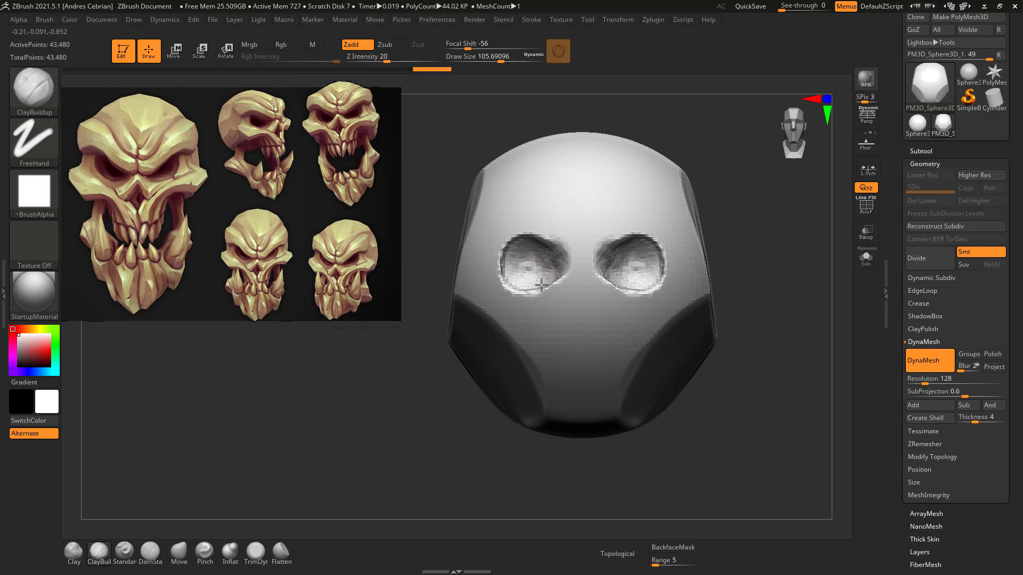
{"action": "mouse_move", "coordinate": [503, 216]}
{"action": "left_mouse_down"}
{"action": "mouse_move", "coordinate": [489, 218]}
{"action": "mouse_move", "coordinate": [532, 213]}
{"action": "mouse_move", "coordinate": [548, 224]}
{"action": "mouse_move", "coordinate": [521, 210]}
{"action": "mouse_move", "coordinate": [496, 221]}
{"action": "mouse_move", "coordinate": [522, 213]}
{"action": "mouse_move", "coordinate": [576, 245]}
{"action": "left_mouse_up"}
{"action": "key", "text": "ctrl+z"}
{"action": "key", "text": "ctrl+z"}
{"action": "key", "text": "ctrl+z"}
Build a thick brow ridge on both sides with a V between the brows.
{"action": "right_click_drag", "start_coordinate": [662, 216], "coordinate": [662, 205]}
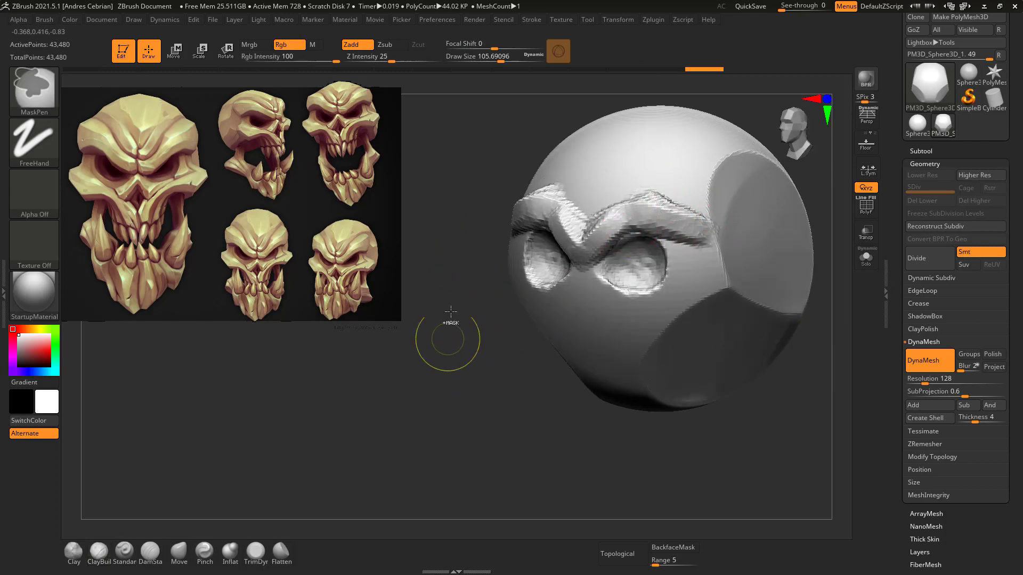
{"action": "left_click_drag", "start_coordinate": [472, 269], "coordinate": [418, 423], "text": "ctrl"}
{"action": "left_click_drag", "start_coordinate": [457, 372], "coordinate": [468, 297], "text": "shift"}
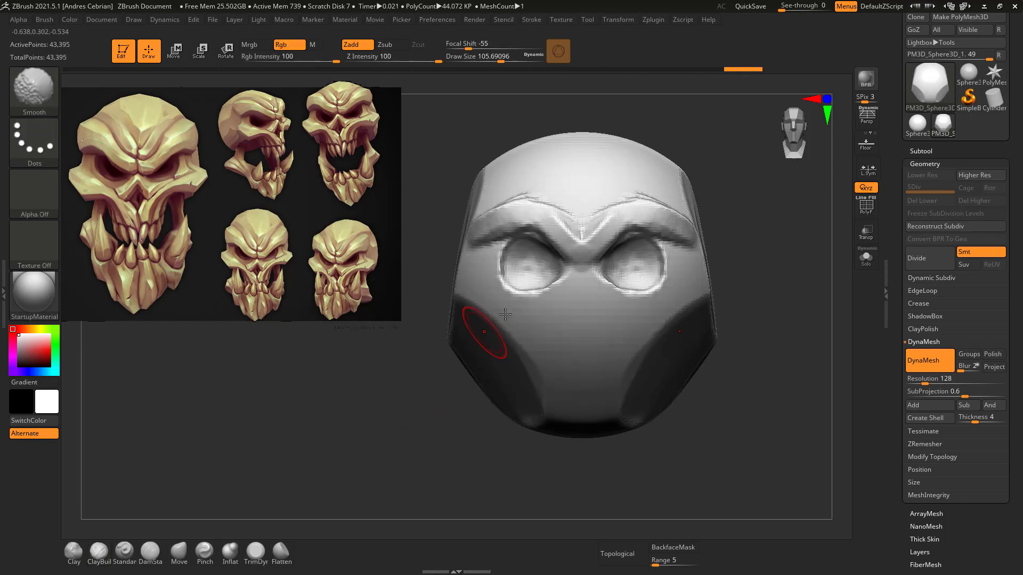
{"action": "mouse_move", "coordinate": [472, 230]}
{"action": "left_mouse_down"}
{"action": "mouse_move", "coordinate": [554, 224]}
{"action": "mouse_move", "coordinate": [541, 223]}
{"action": "mouse_move", "coordinate": [581, 250]}
{"action": "left_mouse_up"}
{"action": "mouse_move", "coordinate": [538, 219]}
{"action": "left_mouse_down"}
{"action": "mouse_move", "coordinate": [581, 256]}
{"action": "mouse_move", "coordinate": [572, 228]}
{"action": "left_mouse_up"}
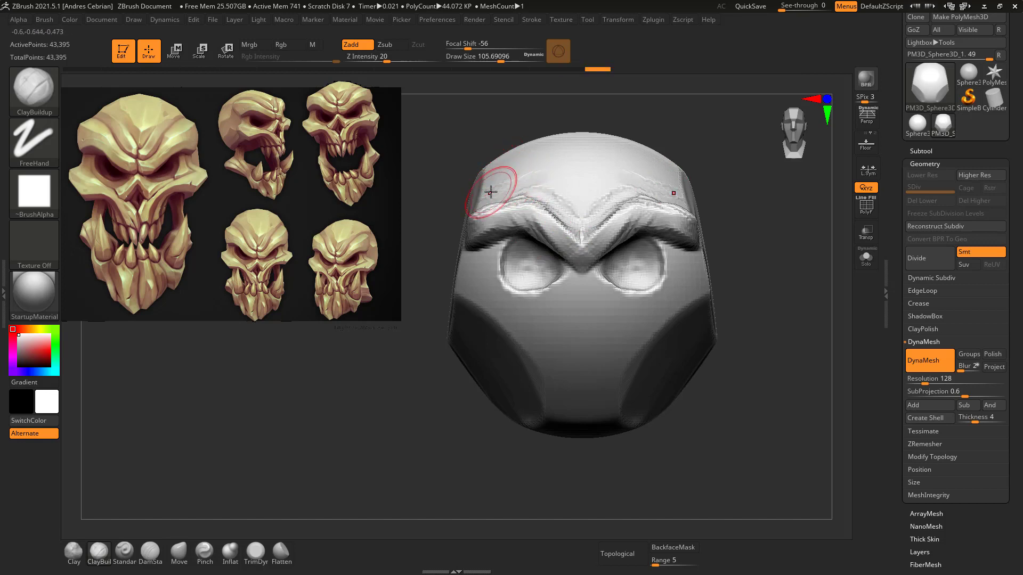
Smooth the upper forehead and sculpt diagonal cheekbone ridges toward the nose.
{"action": "left_click_drag", "start_coordinate": [491, 192], "coordinate": [482, 213]}
{"action": "mouse_move", "coordinate": [464, 300]}
{"action": "left_mouse_down"}
{"action": "mouse_move", "coordinate": [469, 287]}
{"action": "mouse_move", "coordinate": [512, 314]}
{"action": "mouse_move", "coordinate": [506, 302]}
{"action": "mouse_move", "coordinate": [521, 341]}
{"action": "left_mouse_up"}
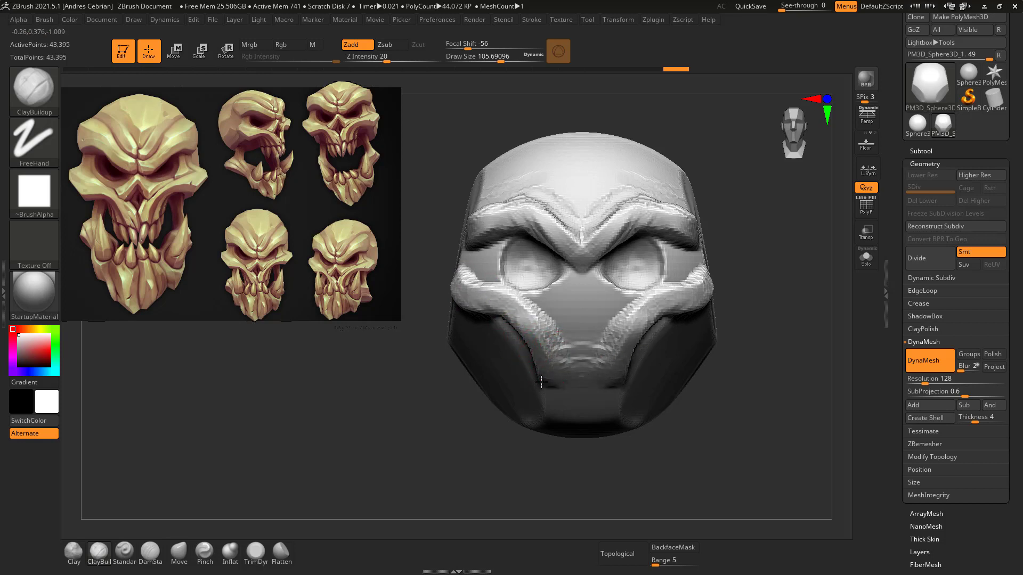
{"action": "left_click_drag", "start_coordinate": [501, 346], "coordinate": [495, 329]}
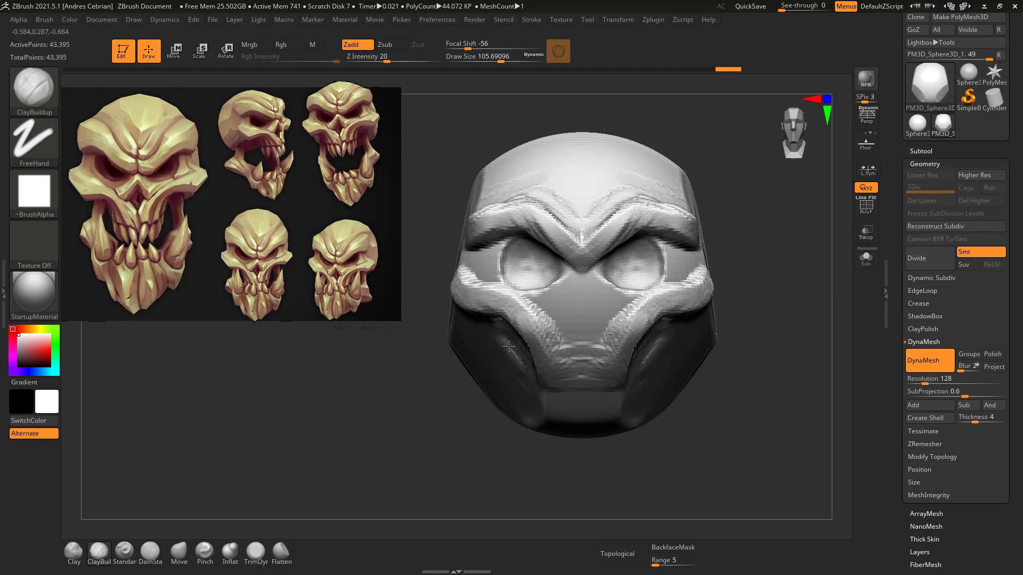
Build a jaw ridge toward the mouth from the side and smooth the cavity below it.
{"action": "left_click_drag", "start_coordinate": [461, 396], "coordinate": [533, 383]}
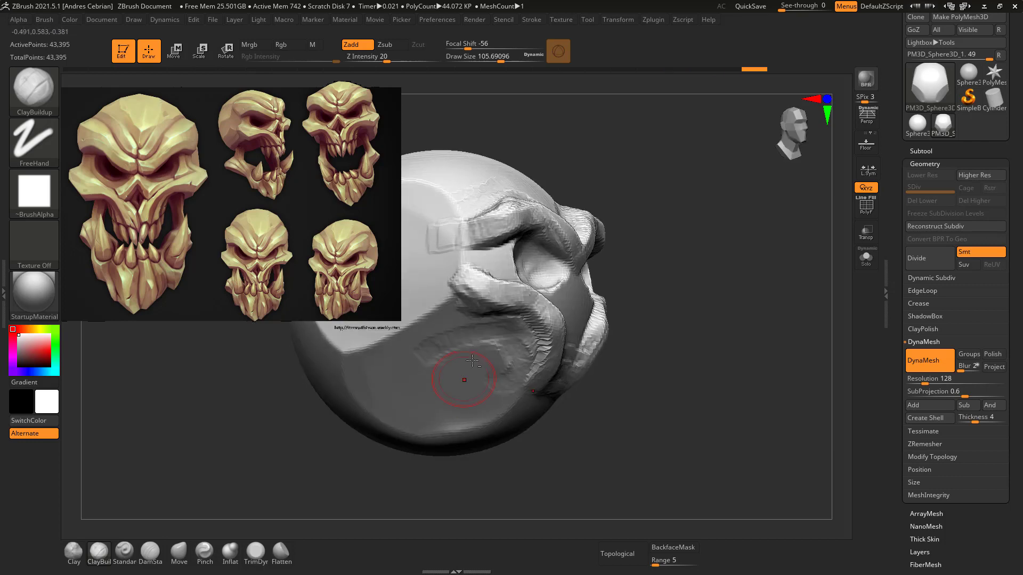
{"action": "mouse_move", "coordinate": [482, 341]}
{"action": "left_mouse_down"}
{"action": "mouse_move", "coordinate": [362, 346]}
{"action": "mouse_move", "coordinate": [468, 405]}
{"action": "left_mouse_up"}
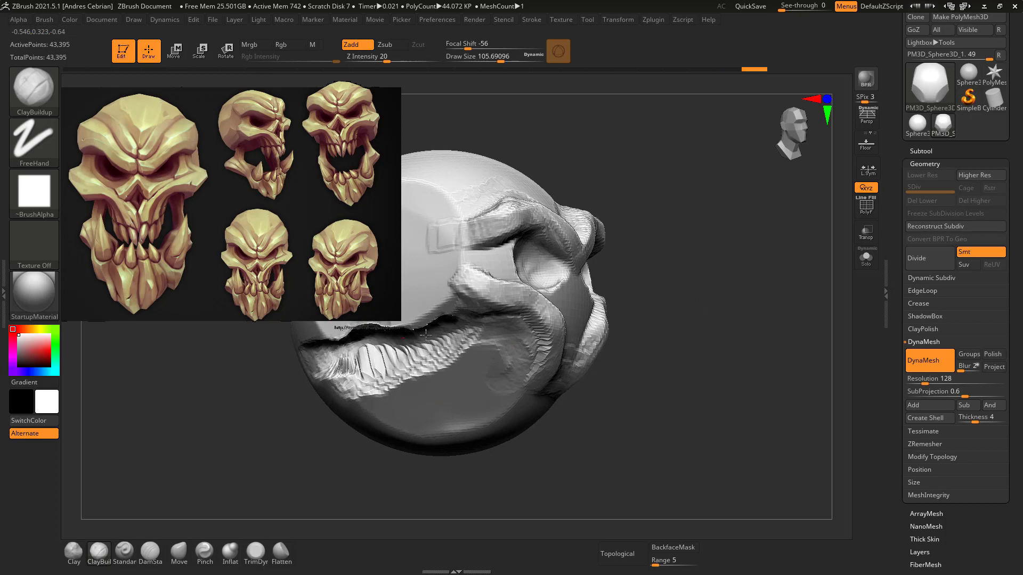
{"action": "mouse_move", "coordinate": [403, 474]}
{"action": "left_mouse_down"}
{"action": "mouse_move", "coordinate": [414, 385]}
{"action": "mouse_move", "coordinate": [459, 412]}
{"action": "mouse_move", "coordinate": [445, 392]}
{"action": "left_mouse_up"}
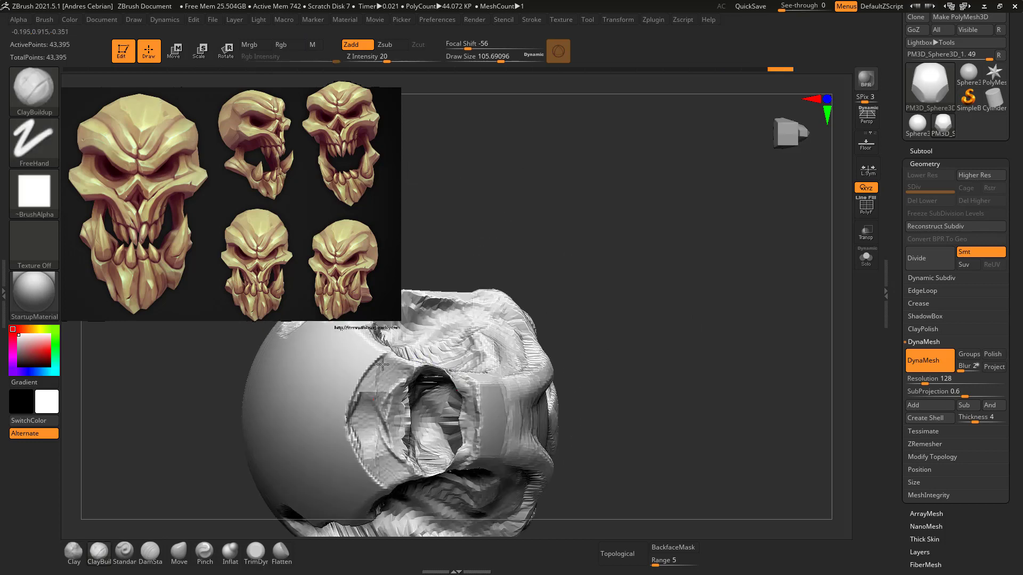
{"action": "right_click_drag", "start_coordinate": [445, 393], "coordinate": [441, 398]}
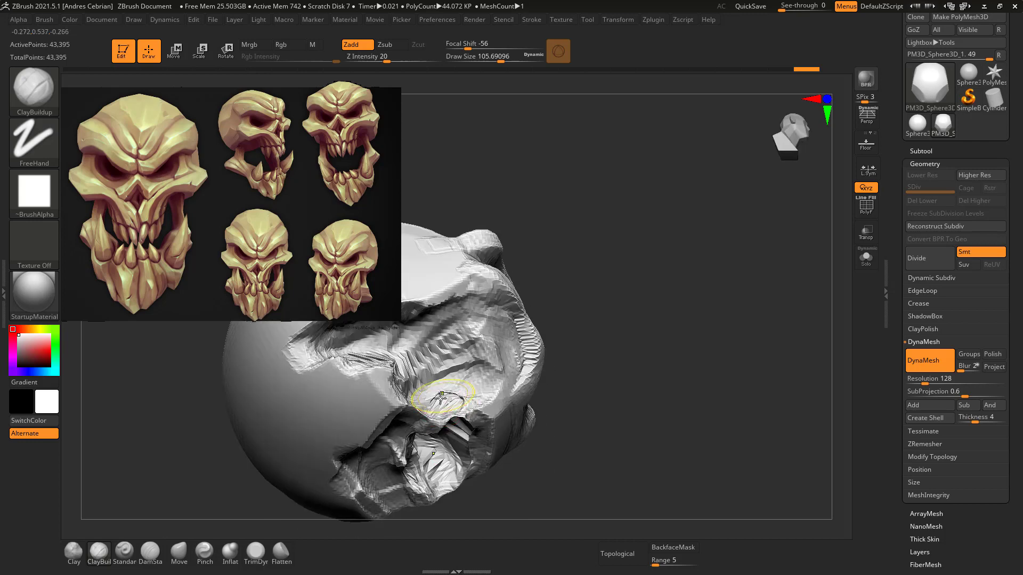
{"action": "left_click_drag", "start_coordinate": [441, 414], "coordinate": [442, 453], "text": "shift"}
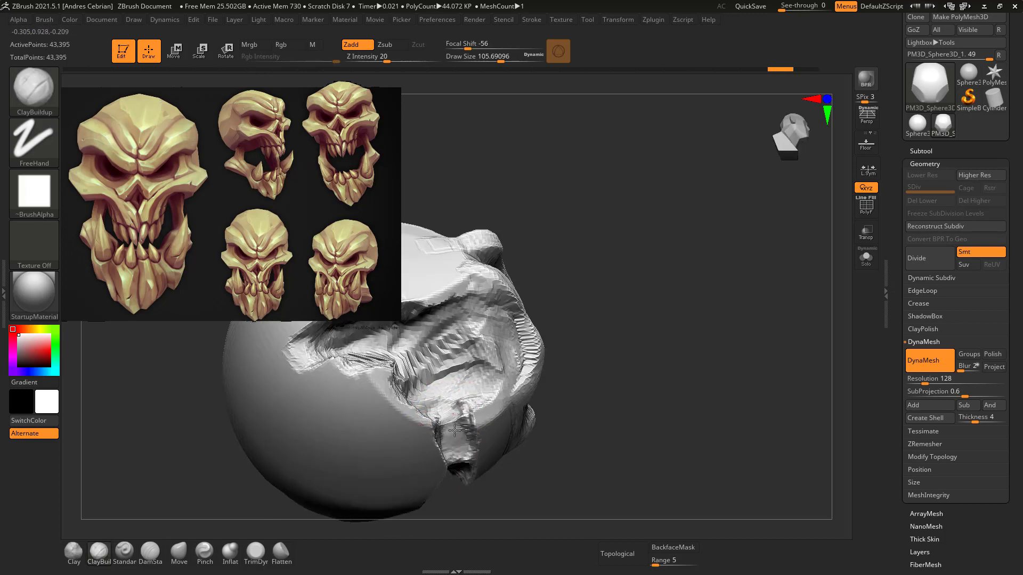
{"action": "mouse_move", "coordinate": [448, 416]}
{"action": "left_mouse_down", "text": "shift"}
{"action": "mouse_move", "coordinate": [421, 488]}
{"action": "mouse_move", "coordinate": [453, 445]}
{"action": "left_mouse_up", "text": "shift"}
Add clay across the head's middle band with a much larger brush.
{"action": "mouse_move", "coordinate": [453, 446]}
{"action": "right_mouse_down"}
{"action": "mouse_move", "coordinate": [476, 222]}
{"action": "mouse_move", "coordinate": [606, 181]}
{"action": "right_mouse_up"}
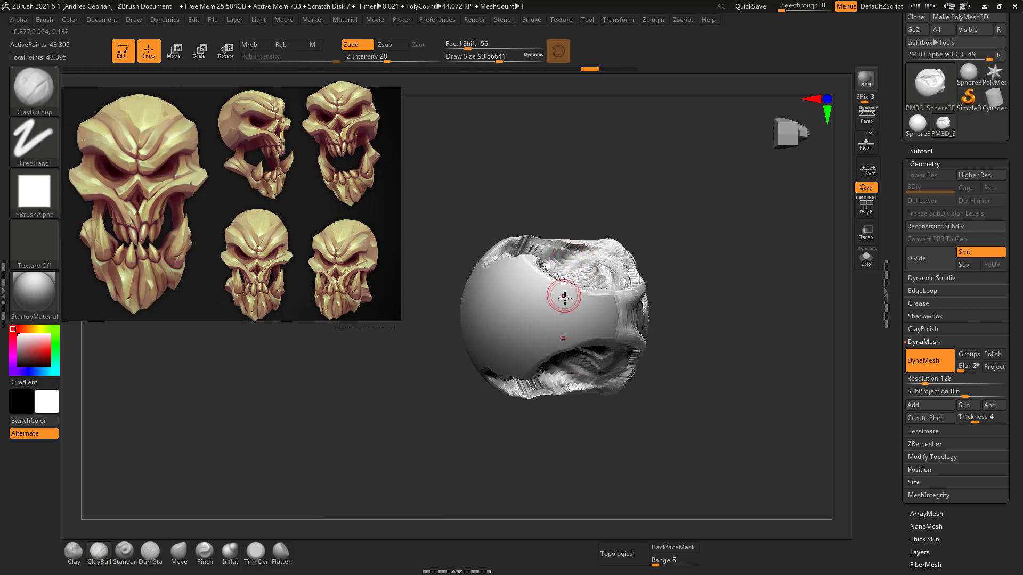
{"action": "mouse_move", "coordinate": [574, 318]}
{"action": "left_mouse_down"}
{"action": "mouse_move", "coordinate": [511, 323]}
{"action": "mouse_move", "coordinate": [537, 277]}
{"action": "mouse_move", "coordinate": [552, 302]}
{"action": "mouse_move", "coordinate": [522, 303]}
{"action": "left_mouse_up"}
{"action": "key", "text": "bracketright"}
{"action": "key", "text": "bracketright"}
{"action": "key", "text": "bracketright"}
{"action": "mouse_move", "coordinate": [491, 408]}
{"action": "left_mouse_down"}
{"action": "mouse_move", "coordinate": [481, 359]}
{"action": "mouse_move", "coordinate": [517, 279]}
{"action": "left_mouse_up"}
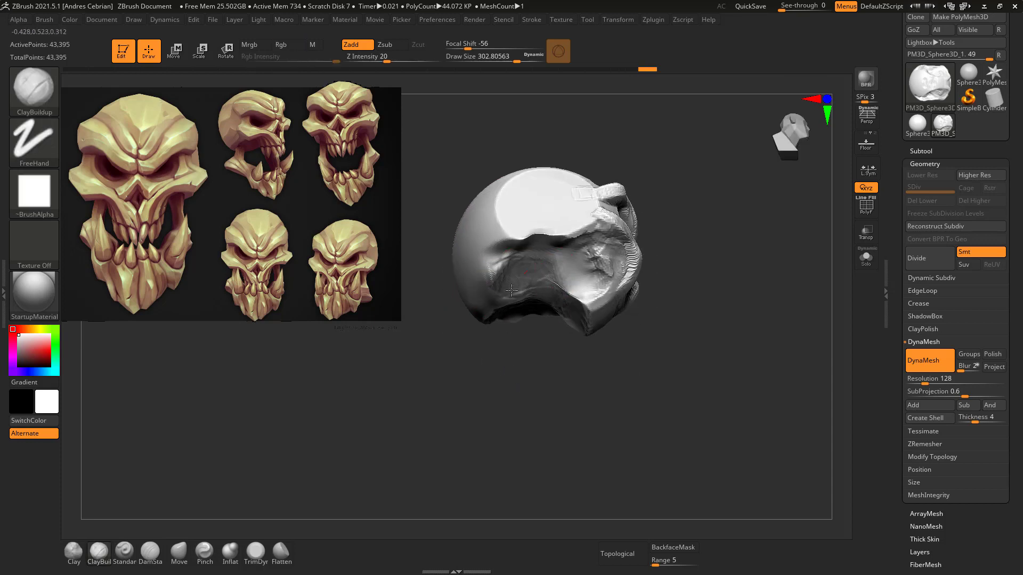
{"action": "mouse_move", "coordinate": [457, 322]}
{"action": "left_mouse_down"}
{"action": "mouse_move", "coordinate": [491, 228]}
{"action": "mouse_move", "coordinate": [489, 267]}
{"action": "left_mouse_up"}
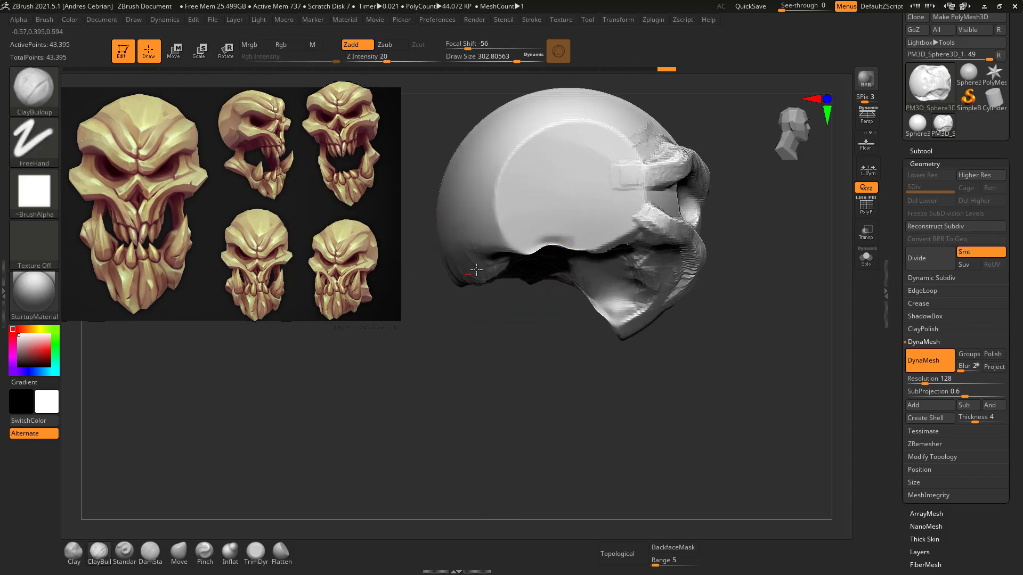
Build up the lower-left cheek and lower jaw edge, then return to front view.
{"action": "left_click_drag", "start_coordinate": [453, 315], "coordinate": [438, 338]}
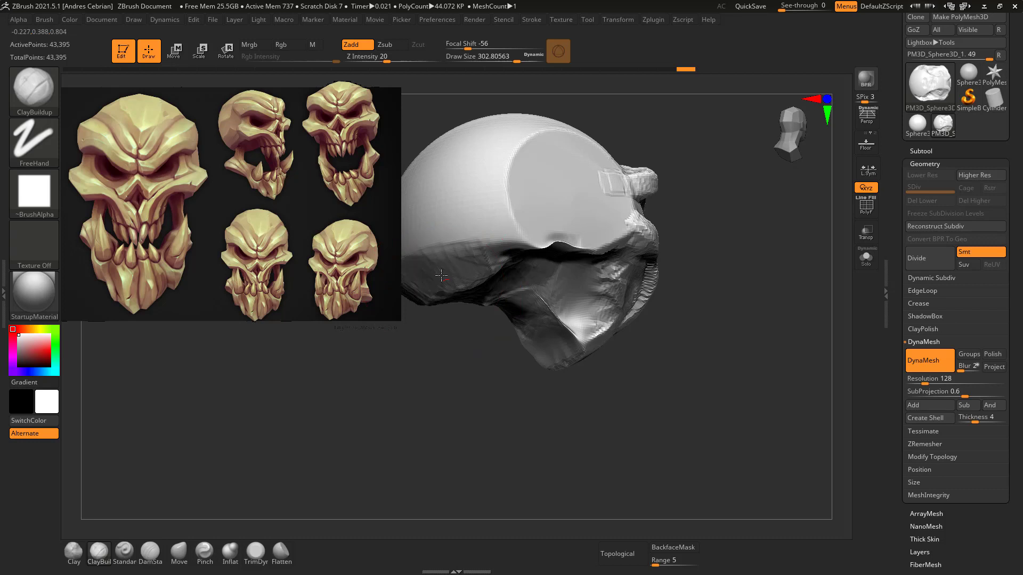
{"action": "mouse_move", "coordinate": [441, 275]}
{"action": "left_mouse_down"}
{"action": "mouse_move", "coordinate": [482, 266]}
{"action": "mouse_move", "coordinate": [525, 303]}
{"action": "left_mouse_up"}
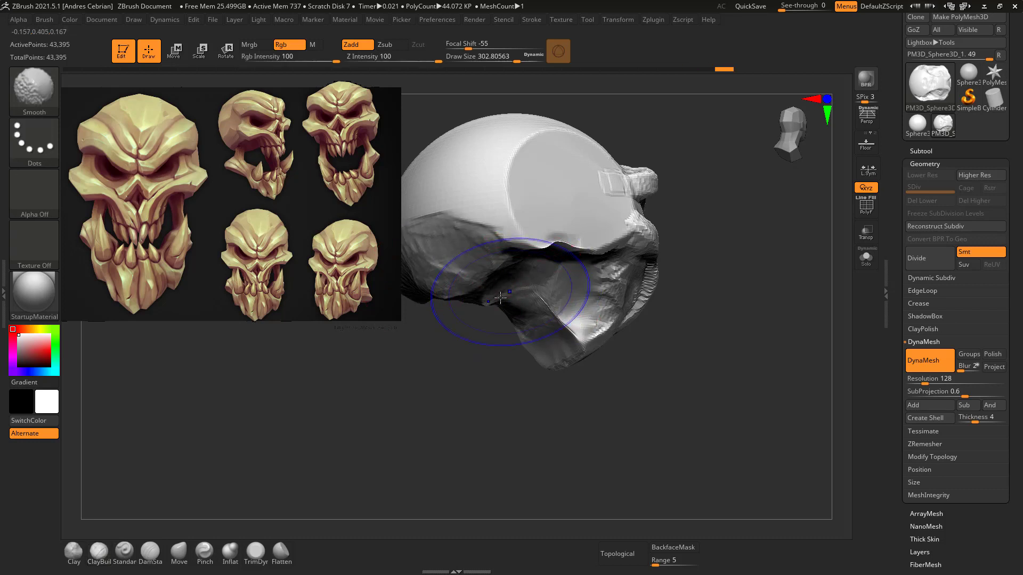
{"action": "mouse_move", "coordinate": [447, 306]}
{"action": "left_mouse_down"}
{"action": "mouse_move", "coordinate": [538, 302]}
{"action": "mouse_move", "coordinate": [530, 264]}
{"action": "mouse_move", "coordinate": [543, 239]}
{"action": "left_mouse_up"}
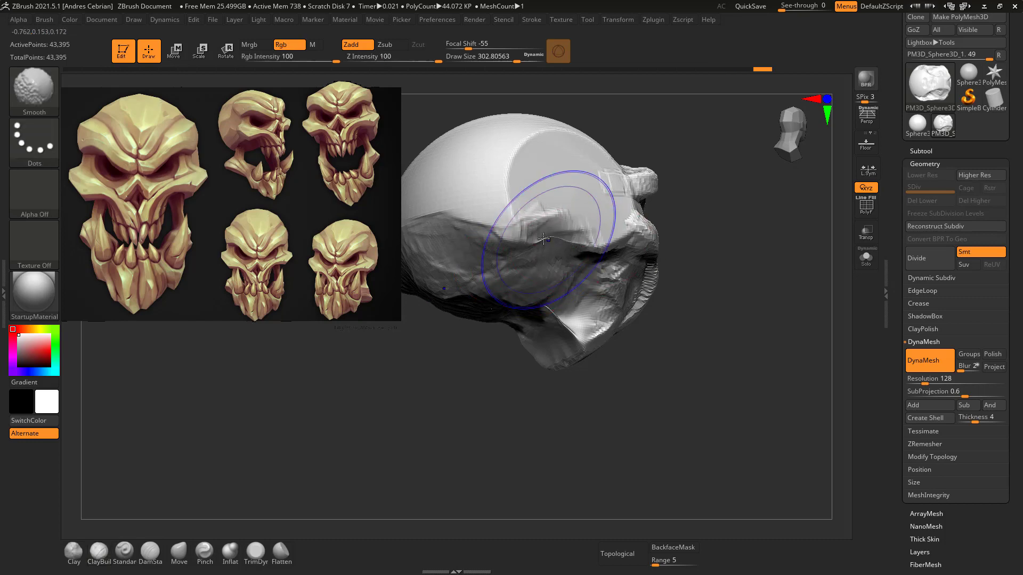
{"action": "mouse_move", "coordinate": [721, 283]}
{"action": "left_mouse_down", "text": "shift"}
{"action": "mouse_move", "coordinate": [474, 256]}
{"action": "mouse_move", "coordinate": [486, 311]}
{"action": "mouse_move", "coordinate": [516, 302]}
{"action": "left_mouse_up", "text": "shift"}
{"action": "key", "text": "bracketleft"}
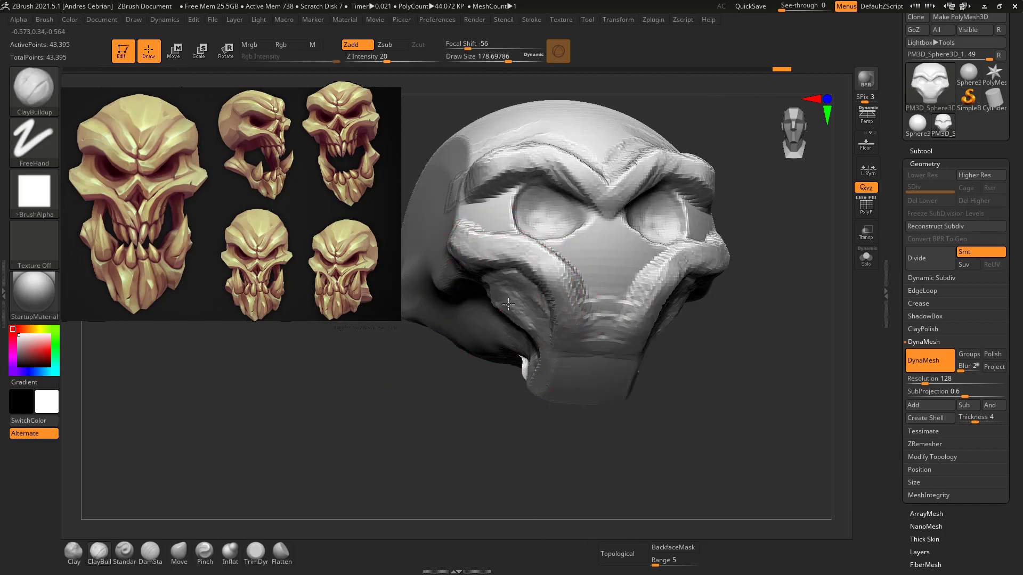
Build up clay along the cheek and mouth fold and smooth the cheek surface.
{"action": "mouse_move", "coordinate": [520, 318]}
{"action": "left_mouse_down"}
{"action": "mouse_move", "coordinate": [507, 288]}
{"action": "mouse_move", "coordinate": [457, 328]}
{"action": "left_mouse_up"}
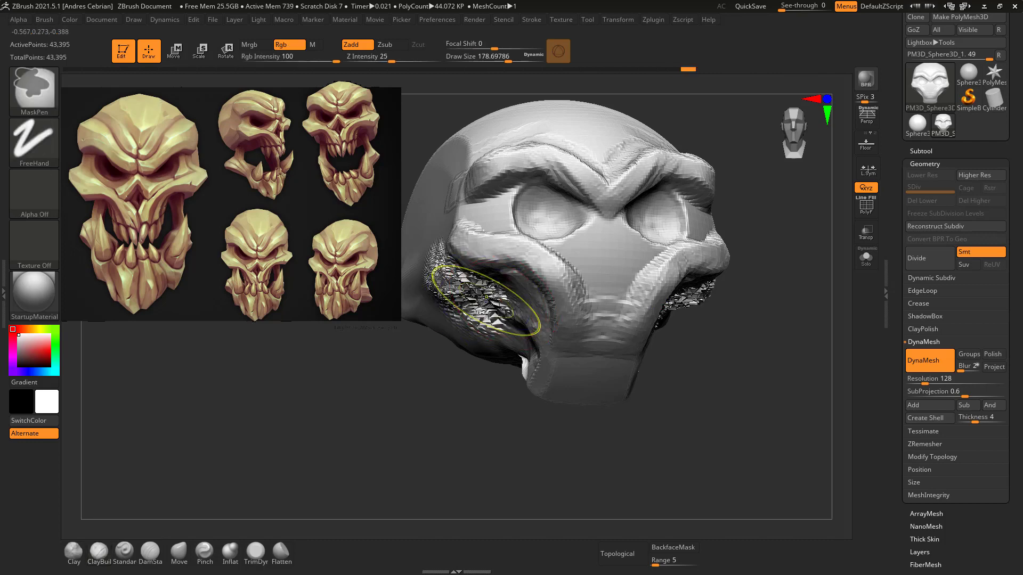
{"action": "mouse_move", "coordinate": [458, 402]}
{"action": "left_mouse_down"}
{"action": "mouse_move", "coordinate": [467, 397]}
{"action": "mouse_move", "coordinate": [463, 406]}
{"action": "left_mouse_up"}
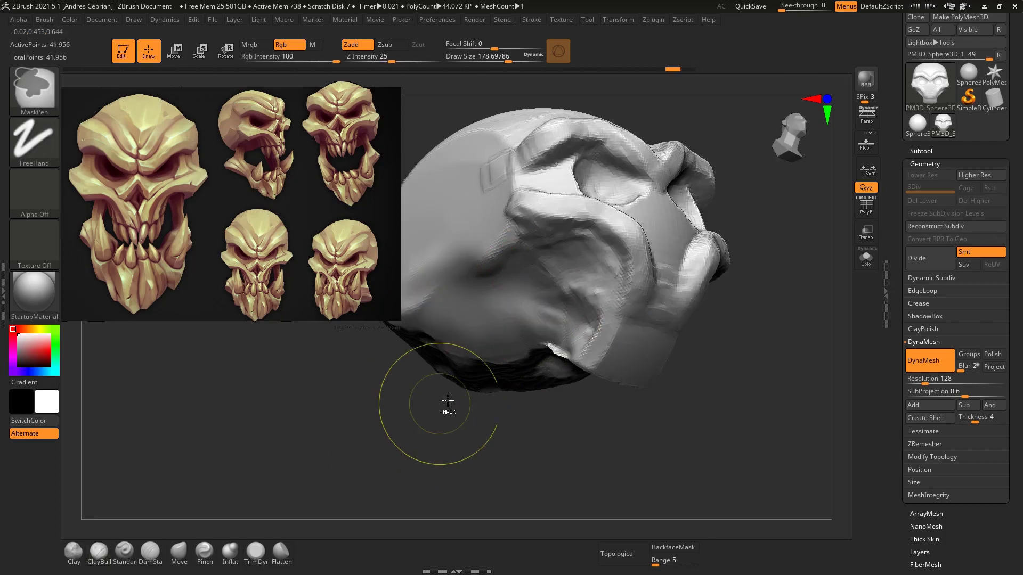
{"action": "mouse_move", "coordinate": [607, 298]}
{"action": "left_mouse_down", "text": "shift"}
{"action": "mouse_move", "coordinate": [503, 275]}
{"action": "mouse_move", "coordinate": [560, 277]}
{"action": "left_mouse_up", "text": "shift"}
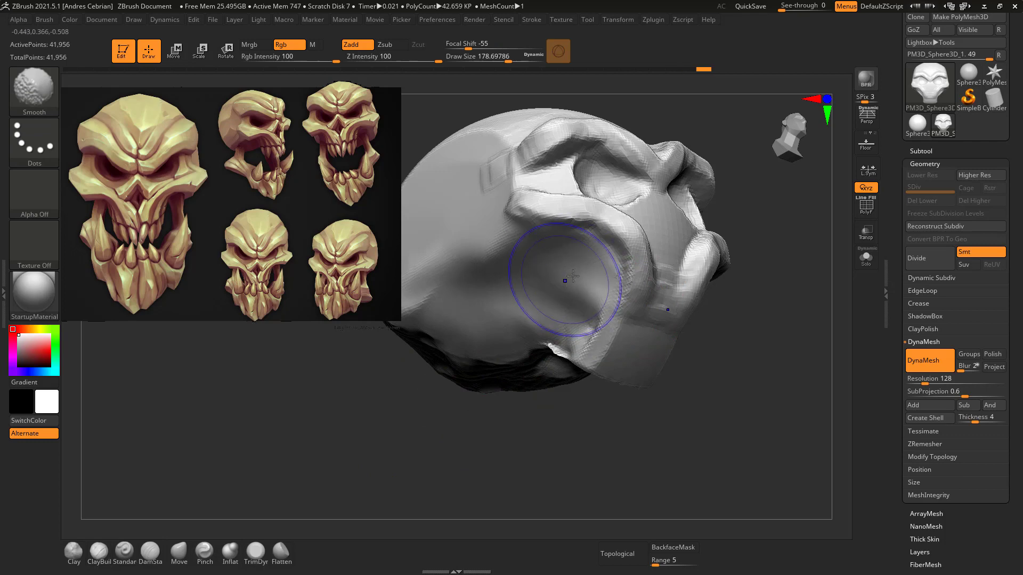
{"action": "mouse_move", "coordinate": [559, 405]}
{"action": "left_mouse_down"}
{"action": "mouse_move", "coordinate": [533, 394]}
{"action": "mouse_move", "coordinate": [565, 404]}
{"action": "left_mouse_up"}
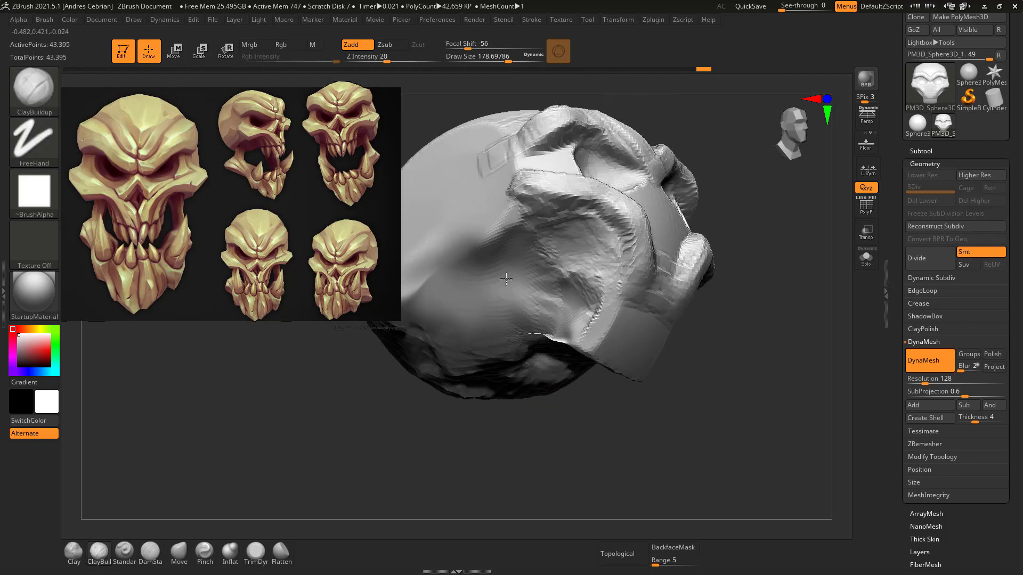
{"action": "mouse_move", "coordinate": [537, 251]}
{"action": "left_mouse_down", "text": "shift"}
{"action": "mouse_move", "coordinate": [577, 252]}
{"action": "mouse_move", "coordinate": [613, 235]}
{"action": "left_mouse_up", "text": "shift"}
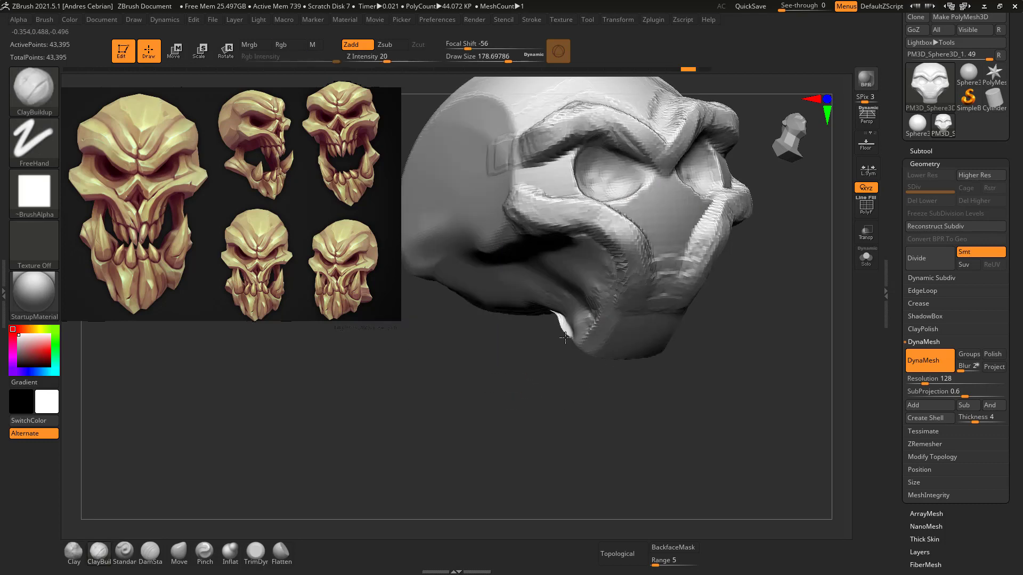
{"action": "left_click_drag", "start_coordinate": [555, 421], "coordinate": [866, 379]}
DynaMesh the head, then sculpt a symmetric nose bridge and nasal cavity with a smaller brush.
{"action": "mouse_move", "coordinate": [768, 339]}
{"action": "left_mouse_down", "text": "ctrl"}
{"action": "mouse_move", "coordinate": [601, 240]}
{"action": "mouse_move", "coordinate": [510, 274]}
{"action": "mouse_move", "coordinate": [452, 267]}
{"action": "left_mouse_up", "text": "ctrl"}
{"action": "key", "text": "s"}
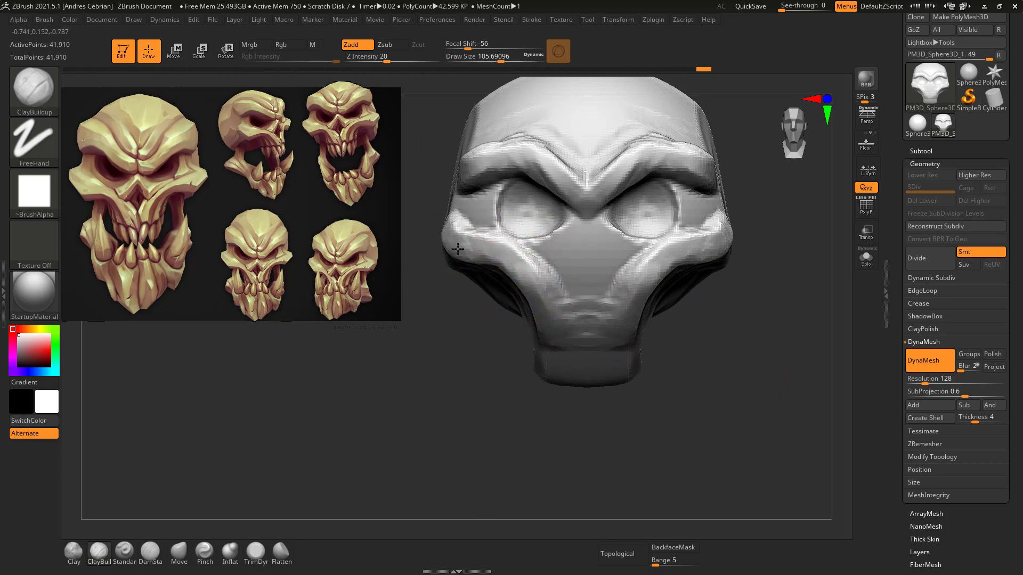
{"action": "right_click_drag", "start_coordinate": [471, 270], "coordinate": [477, 270]}
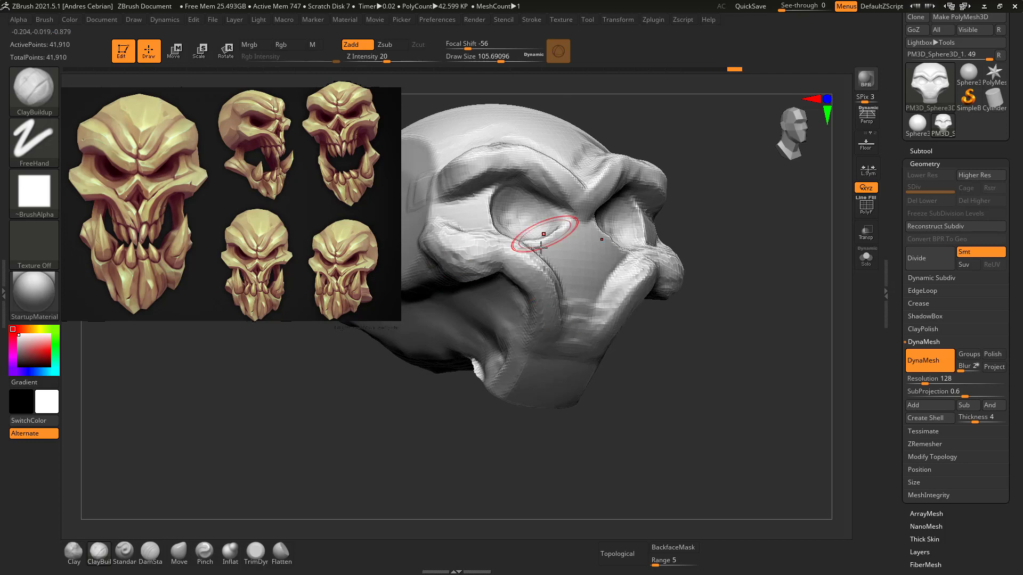
{"action": "mouse_move", "coordinate": [541, 248]}
{"action": "right_mouse_down"}
{"action": "mouse_move", "coordinate": [547, 262]}
{"action": "mouse_move", "coordinate": [536, 243]}
{"action": "mouse_move", "coordinate": [530, 258]}
{"action": "mouse_move", "coordinate": [514, 229]}
{"action": "mouse_move", "coordinate": [571, 208]}
{"action": "mouse_move", "coordinate": [590, 233]}
{"action": "mouse_move", "coordinate": [559, 255]}
{"action": "right_mouse_up"}
{"action": "key", "text": "shift"}
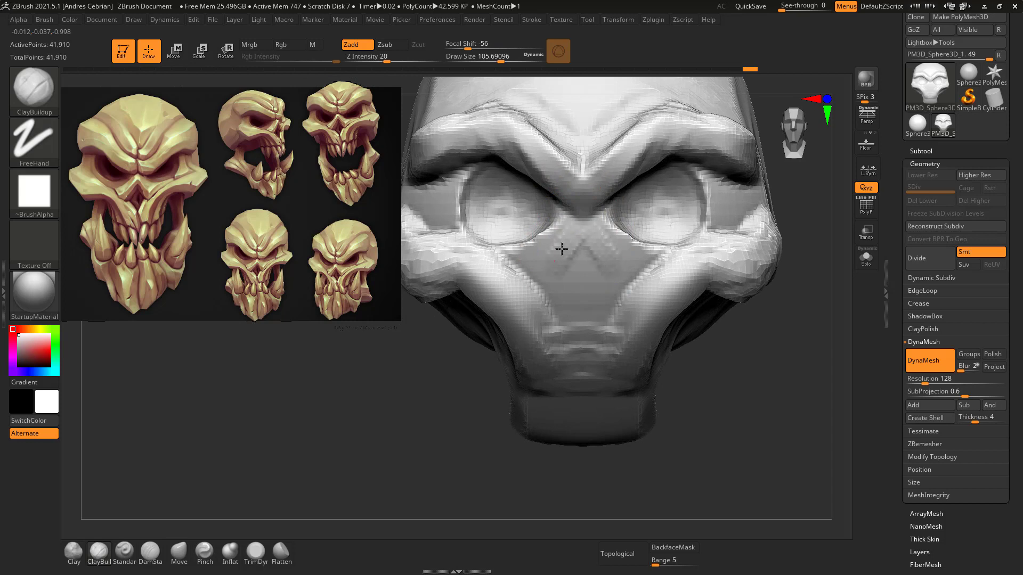
{"action": "mouse_move", "coordinate": [562, 249]}
{"action": "left_mouse_down"}
{"action": "mouse_move", "coordinate": [549, 240]}
{"action": "mouse_move", "coordinate": [557, 266]}
{"action": "mouse_move", "coordinate": [563, 257]}
{"action": "left_mouse_up"}
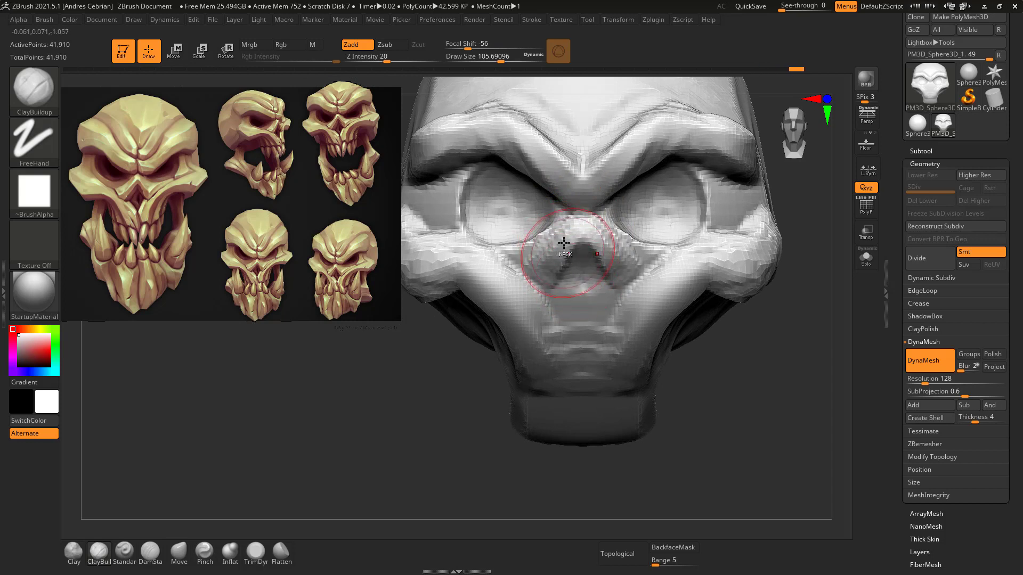
{"action": "mouse_move", "coordinate": [564, 243]}
{"action": "right_mouse_down", "text": "ctrl"}
{"action": "mouse_move", "coordinate": [538, 224]}
{"action": "mouse_move", "coordinate": [508, 264]}
{"action": "mouse_move", "coordinate": [469, 231]}
{"action": "right_mouse_up", "text": "ctrl"}
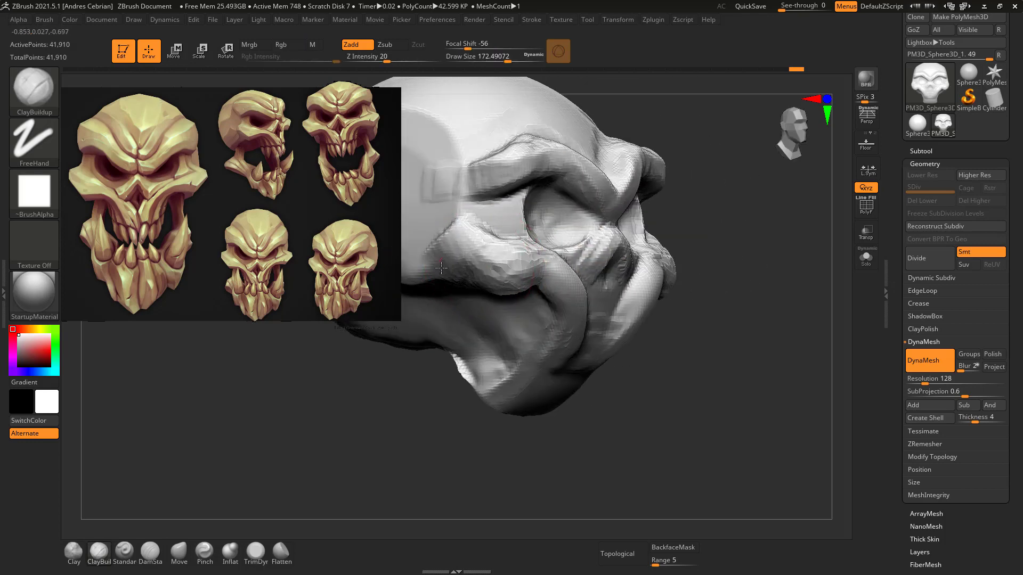
Build up a bulging muzzle mass above the mouth with ClayBuildup.
{"action": "mouse_move", "coordinate": [441, 267]}
{"action": "left_mouse_down"}
{"action": "mouse_move", "coordinate": [467, 251]}
{"action": "mouse_move", "coordinate": [453, 269]}
{"action": "mouse_move", "coordinate": [459, 242]}
{"action": "mouse_move", "coordinate": [471, 272]}
{"action": "left_mouse_up"}
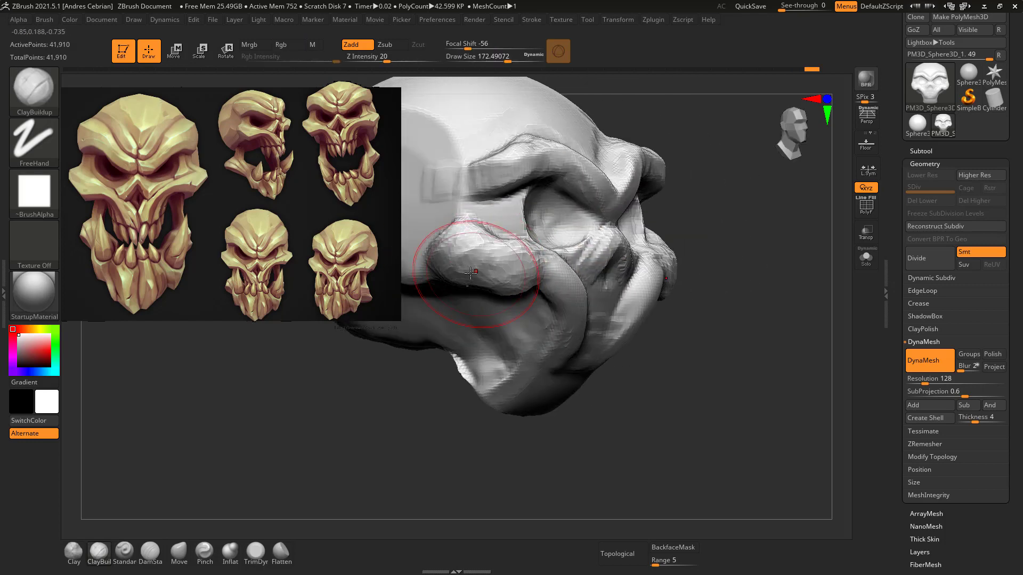
{"action": "left_click_drag", "start_coordinate": [532, 266], "coordinate": [549, 287]}
{"action": "right_click_drag", "start_coordinate": [564, 331], "coordinate": [472, 226]}
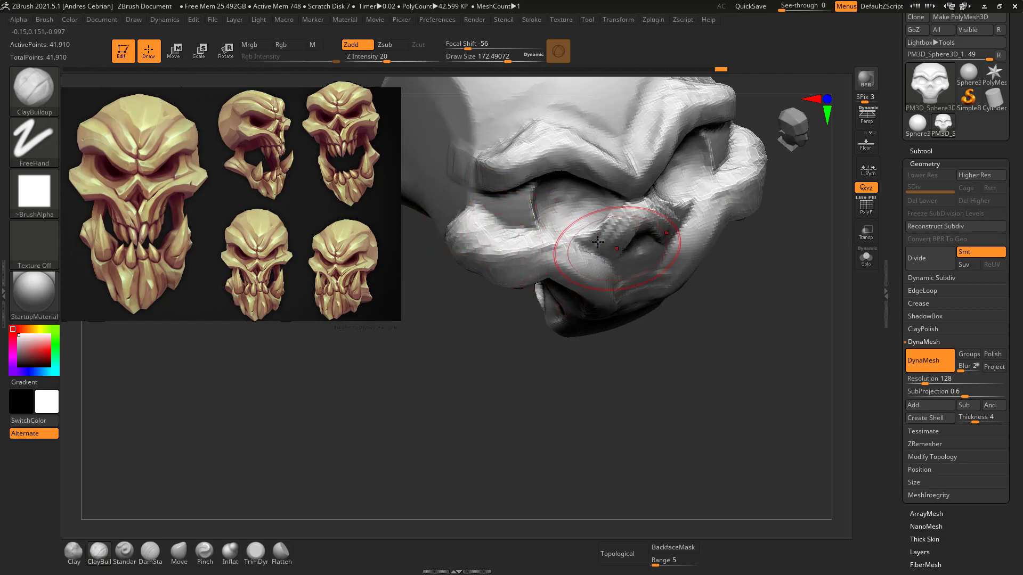
Trim the lower muzzle surface and brow ridge flat with TrimDynamic.
{"action": "left_click", "coordinate": [257, 551]}
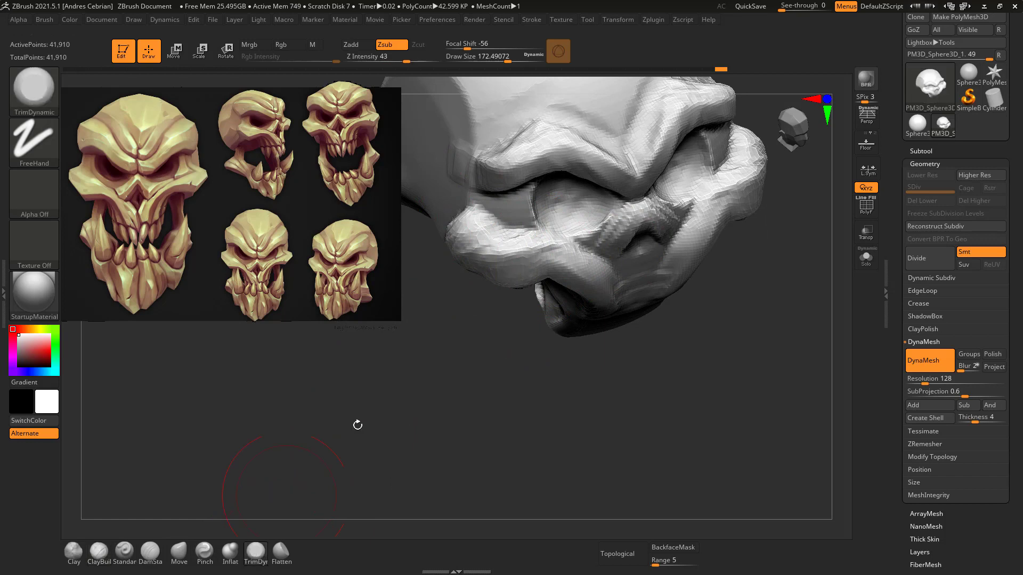
{"action": "mouse_move", "coordinate": [473, 251]}
{"action": "left_mouse_down"}
{"action": "mouse_move", "coordinate": [509, 266]}
{"action": "mouse_move", "coordinate": [533, 253]}
{"action": "mouse_move", "coordinate": [540, 269]}
{"action": "mouse_move", "coordinate": [554, 256]}
{"action": "mouse_move", "coordinate": [575, 272]}
{"action": "mouse_move", "coordinate": [534, 217]}
{"action": "left_mouse_up"}
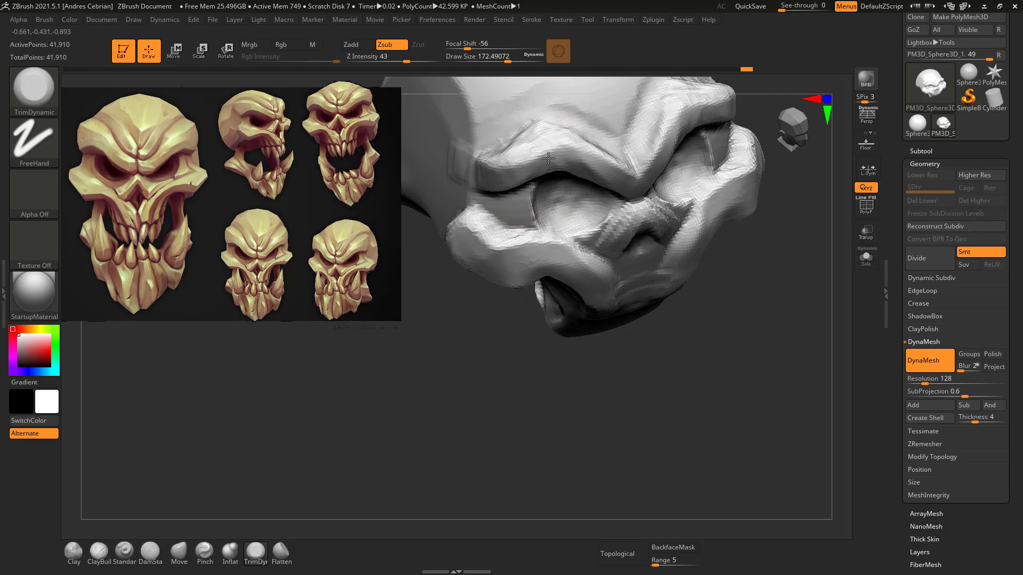
{"action": "mouse_move", "coordinate": [501, 160]}
{"action": "left_mouse_down"}
{"action": "mouse_move", "coordinate": [581, 165]}
{"action": "mouse_move", "coordinate": [619, 181]}
{"action": "left_mouse_up"}
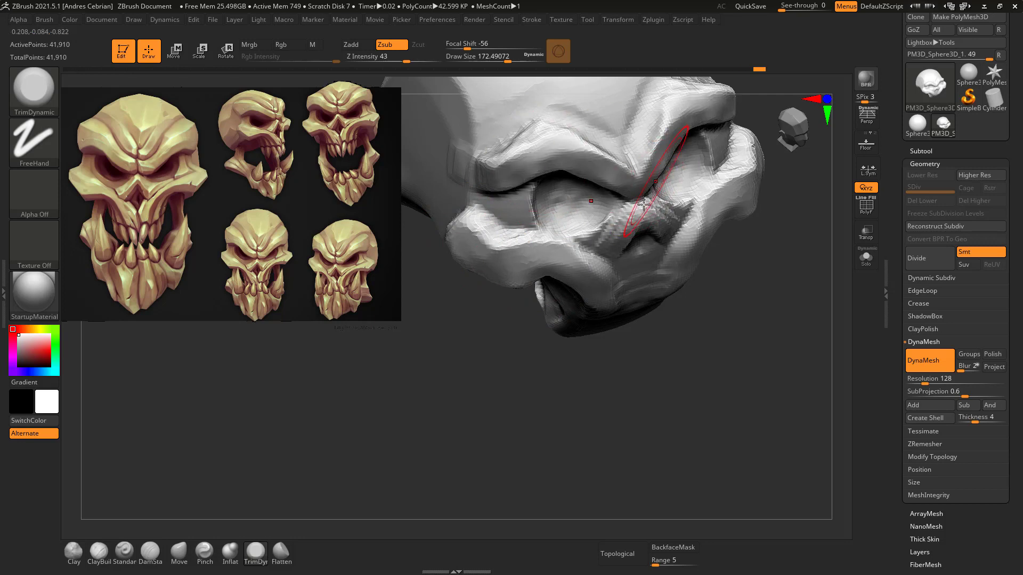
{"action": "left_click_drag", "start_coordinate": [744, 275], "coordinate": [622, 256], "text": "shift"}
{"action": "key", "text": "s"}
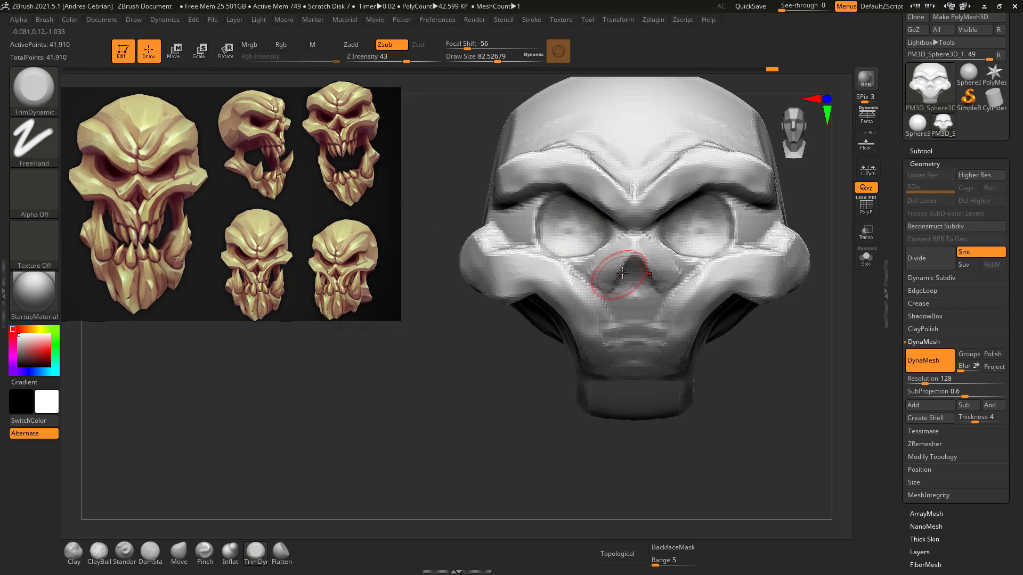
{"action": "mouse_move", "coordinate": [617, 269]}
{"action": "right_mouse_down", "text": "ctrl"}
{"action": "mouse_move", "coordinate": [598, 204]}
{"action": "mouse_move", "coordinate": [559, 240]}
{"action": "right_mouse_up", "text": "ctrl"}
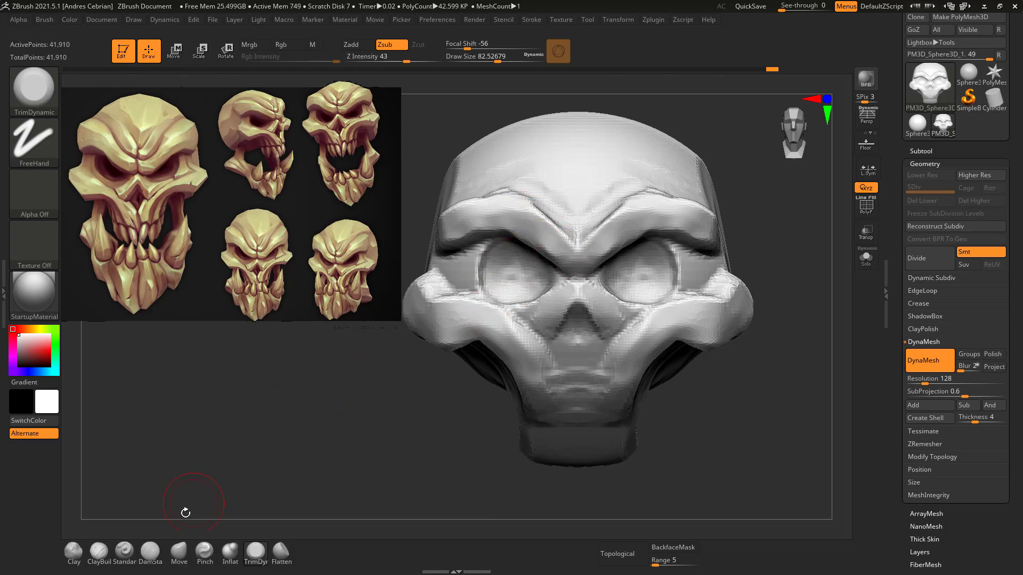
Carve both eye sockets deeper and rounder with mirrored ClayBuildup strokes, smoothing the left socket.
{"action": "left_click", "coordinate": [98, 551]}
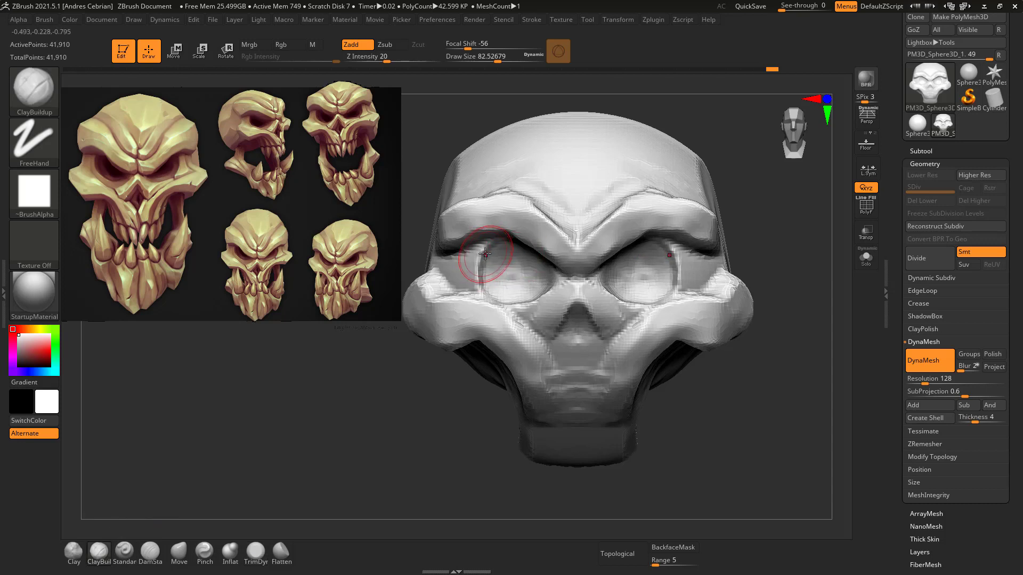
{"action": "left_click_drag", "start_coordinate": [492, 245], "coordinate": [484, 284]}
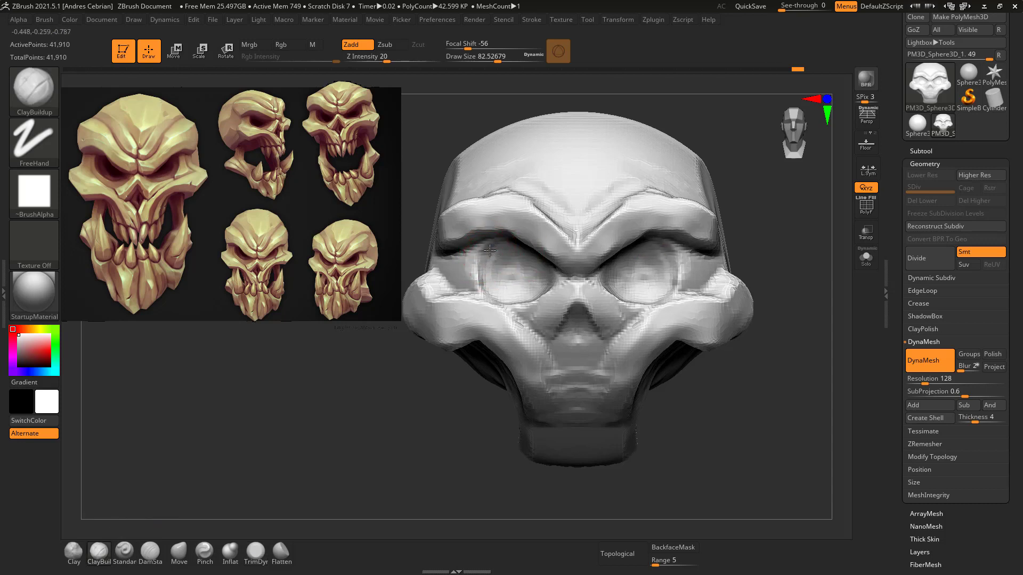
{"action": "mouse_move", "coordinate": [490, 250]}
{"action": "left_mouse_down"}
{"action": "mouse_move", "coordinate": [500, 297]}
{"action": "mouse_move", "coordinate": [521, 298]}
{"action": "left_mouse_up"}
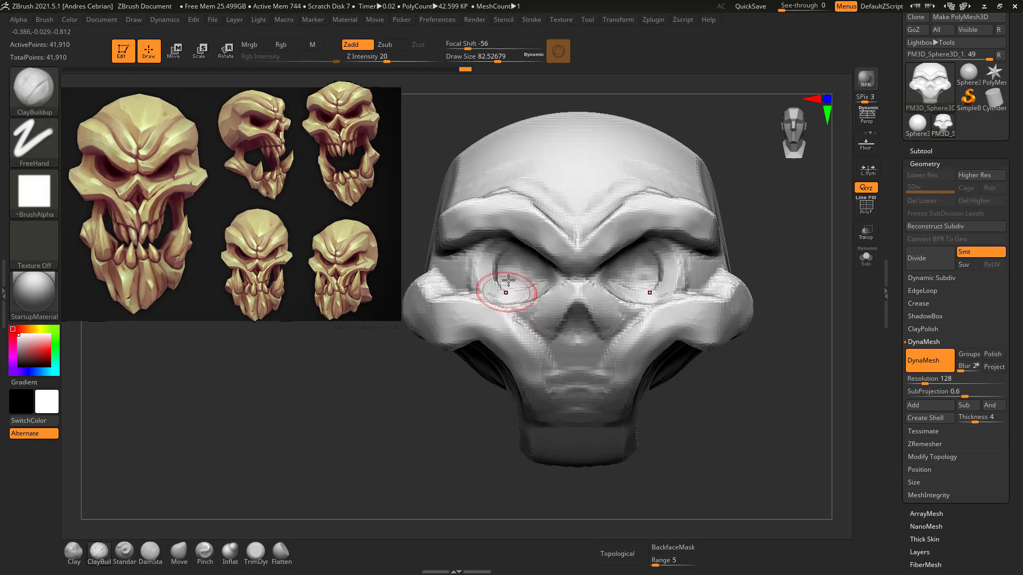
{"action": "key", "text": "ctrl"}
{"action": "scroll", "coordinate": [491, 246], "scroll_direction": "up", "scroll_amount": 3}
{"action": "left_click_drag", "start_coordinate": [507, 282], "coordinate": [533, 309]}
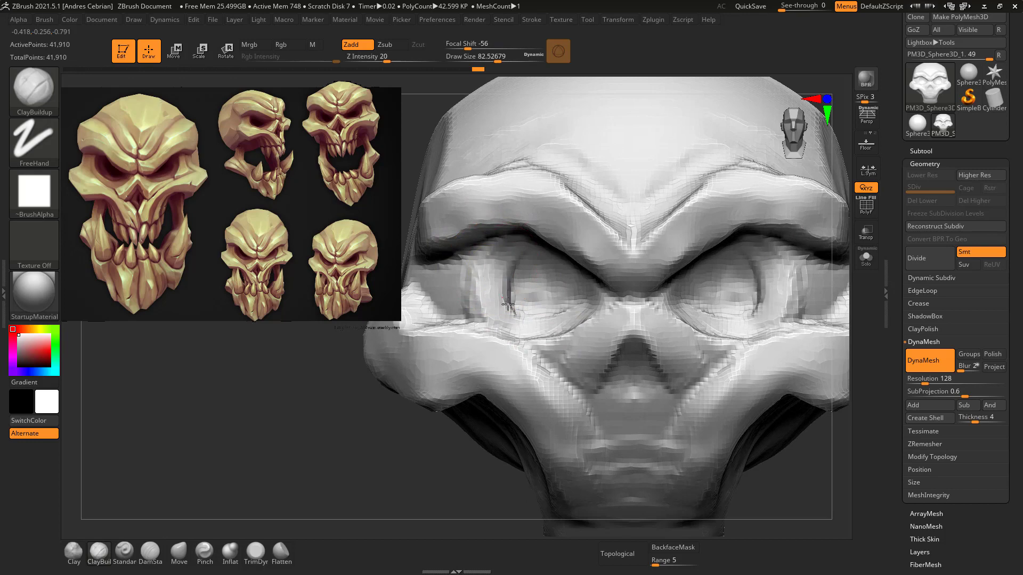
{"action": "left_click_drag", "start_coordinate": [533, 264], "coordinate": [589, 290]}
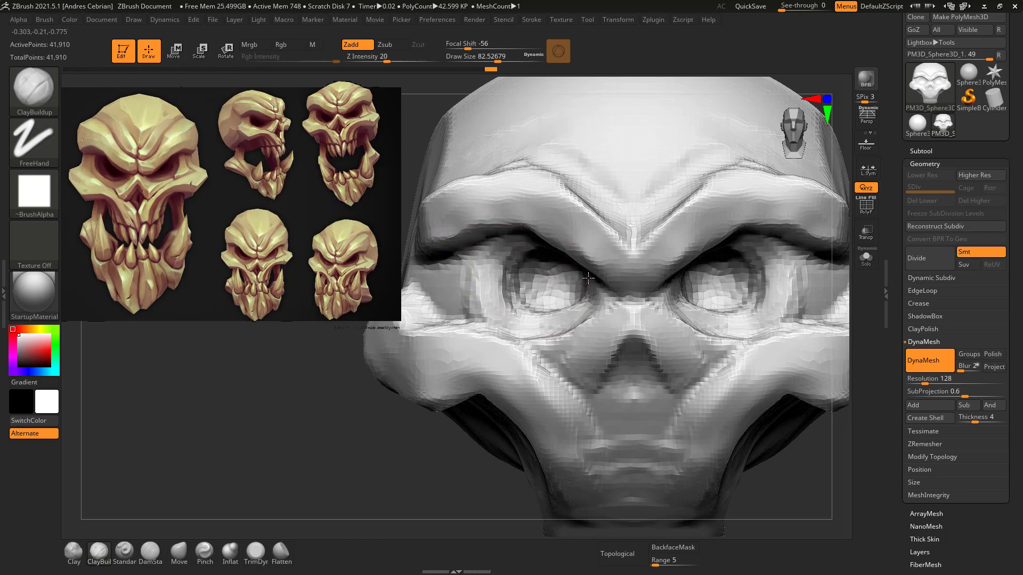
{"action": "scroll", "coordinate": [533, 283], "scroll_direction": "down", "scroll_amount": 2}
{"action": "scroll", "coordinate": [506, 280], "scroll_direction": "down", "scroll_amount": 2}
{"action": "left_click_drag", "start_coordinate": [457, 278], "coordinate": [460, 284]}
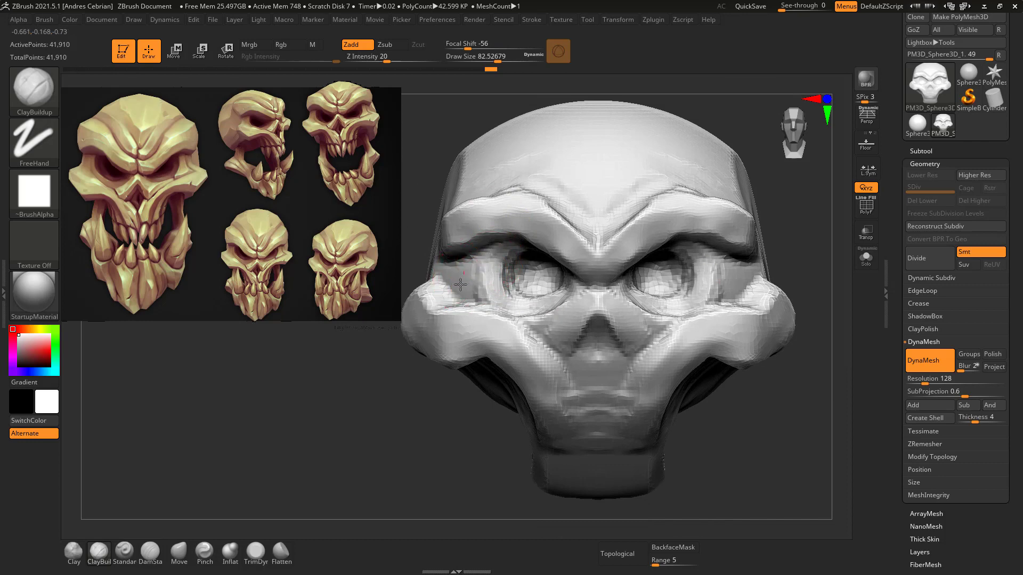
{"action": "key", "text": "ctrl"}
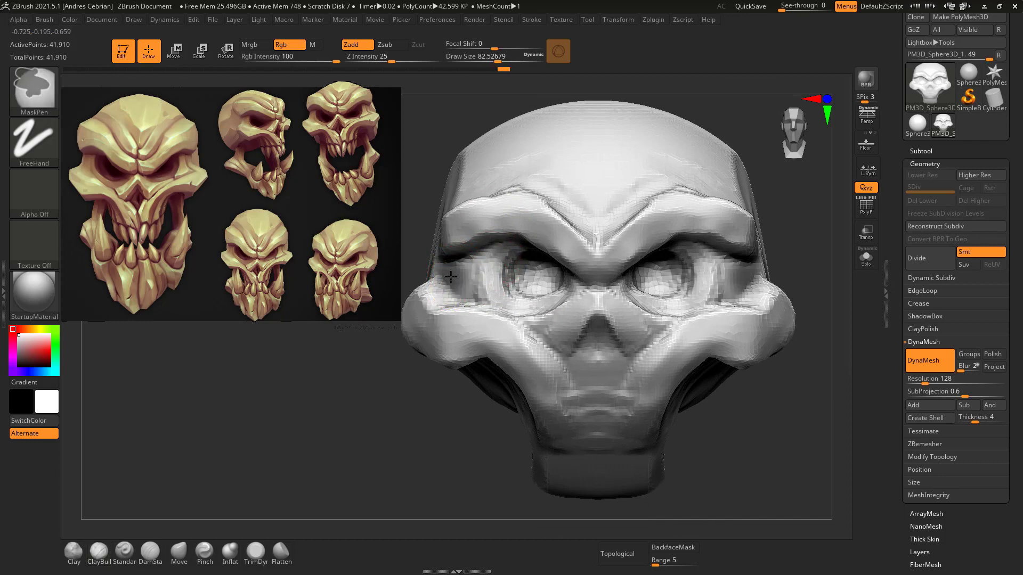
DynaMesh the head to 43,363 points and build up the brow ridges further.
{"action": "mouse_move", "coordinate": [457, 240]}
{"action": "left_mouse_down"}
{"action": "mouse_move", "coordinate": [468, 274]}
{"action": "mouse_move", "coordinate": [552, 249]}
{"action": "mouse_move", "coordinate": [529, 241]}
{"action": "mouse_move", "coordinate": [613, 214]}
{"action": "mouse_move", "coordinate": [539, 256]}
{"action": "mouse_move", "coordinate": [623, 240]}
{"action": "mouse_move", "coordinate": [575, 276]}
{"action": "left_mouse_up"}
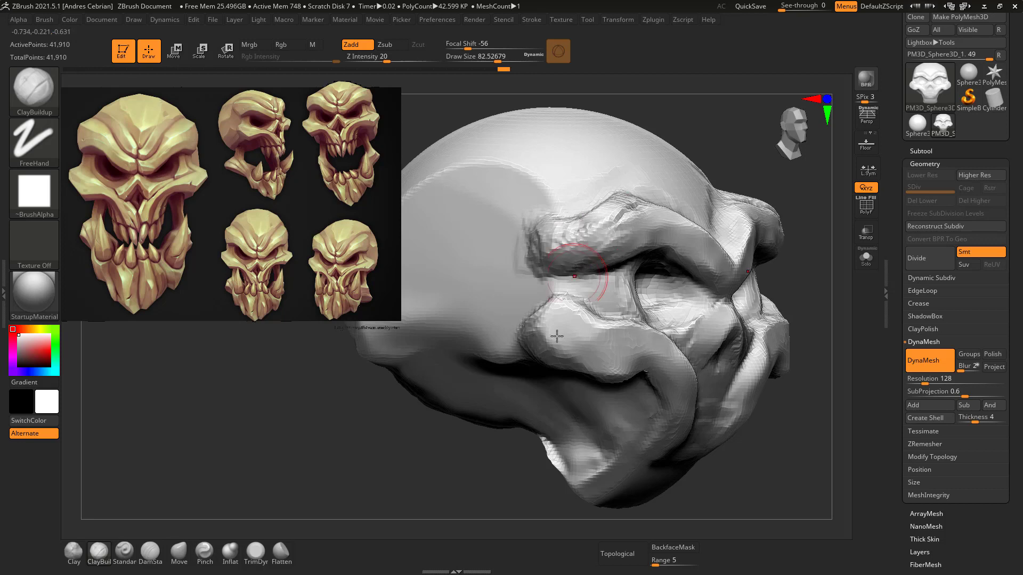
{"action": "left_click_drag", "start_coordinate": [277, 362], "coordinate": [269, 469], "text": "ctrl"}
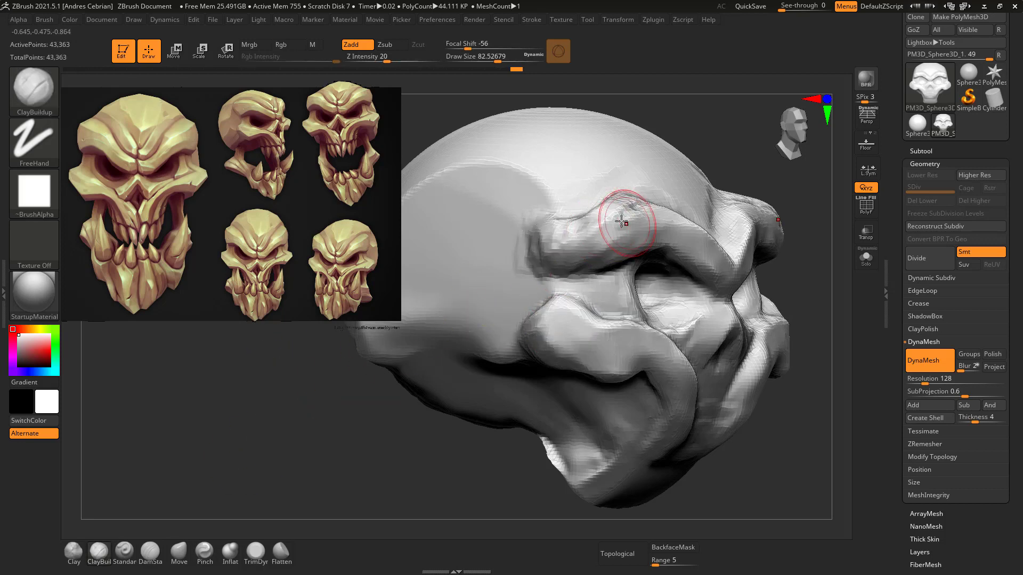
{"action": "mouse_move", "coordinate": [621, 221]}
{"action": "left_mouse_down"}
{"action": "mouse_move", "coordinate": [564, 242]}
{"action": "mouse_move", "coordinate": [636, 218]}
{"action": "mouse_move", "coordinate": [693, 247]}
{"action": "mouse_move", "coordinate": [598, 229]}
{"action": "left_mouse_up"}
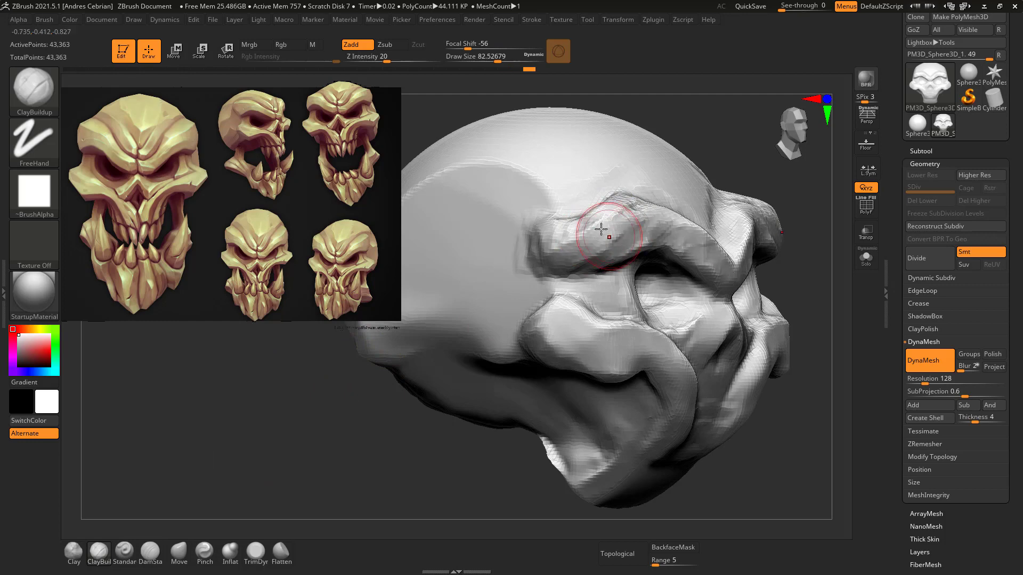
{"action": "left_click_drag", "start_coordinate": [820, 298], "coordinate": [502, 193], "text": "shift"}
{"action": "left_click_drag", "start_coordinate": [474, 155], "coordinate": [446, 204]}
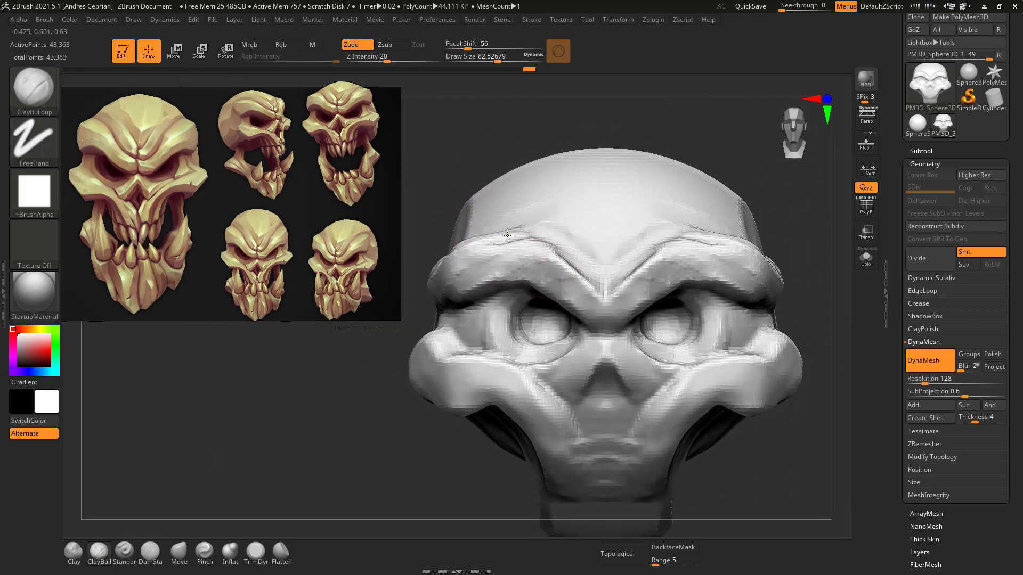
{"action": "left_click", "coordinate": [180, 550]}
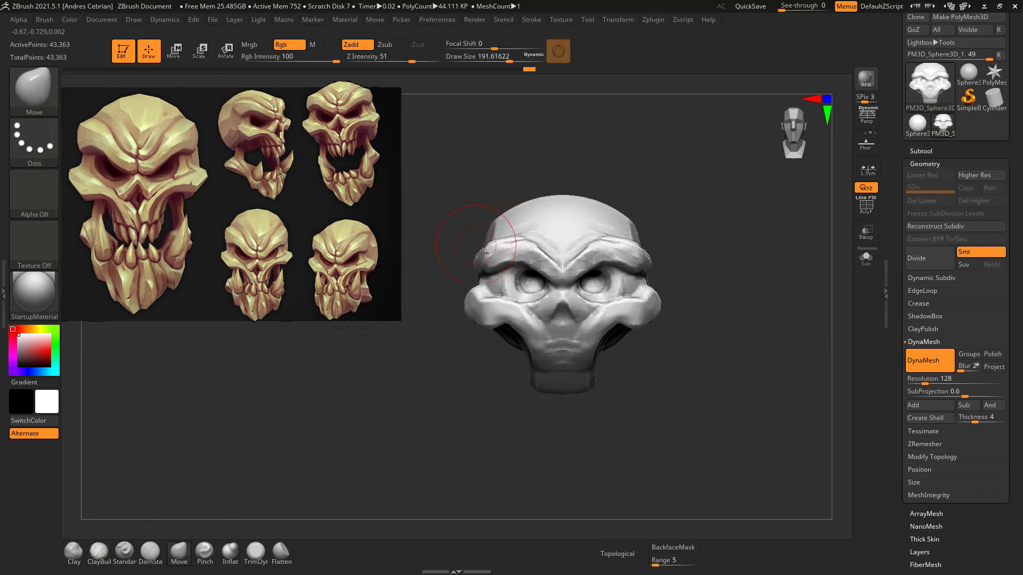
Reshape the brow, cranium sides and jaw with the Move brush at large and small sizes.
{"action": "key", "text": "s"}
{"action": "mouse_move", "coordinate": [500, 206]}
{"action": "left_mouse_down"}
{"action": "mouse_move", "coordinate": [559, 223]}
{"action": "mouse_move", "coordinate": [491, 225]}
{"action": "mouse_move", "coordinate": [467, 243]}
{"action": "mouse_move", "coordinate": [482, 231]}
{"action": "mouse_move", "coordinate": [551, 267]}
{"action": "left_mouse_up"}
{"action": "key", "text": "s"}
{"action": "key", "text": "s"}
{"action": "right_click_drag", "start_coordinate": [507, 228], "coordinate": [491, 234], "text": "ctrl"}
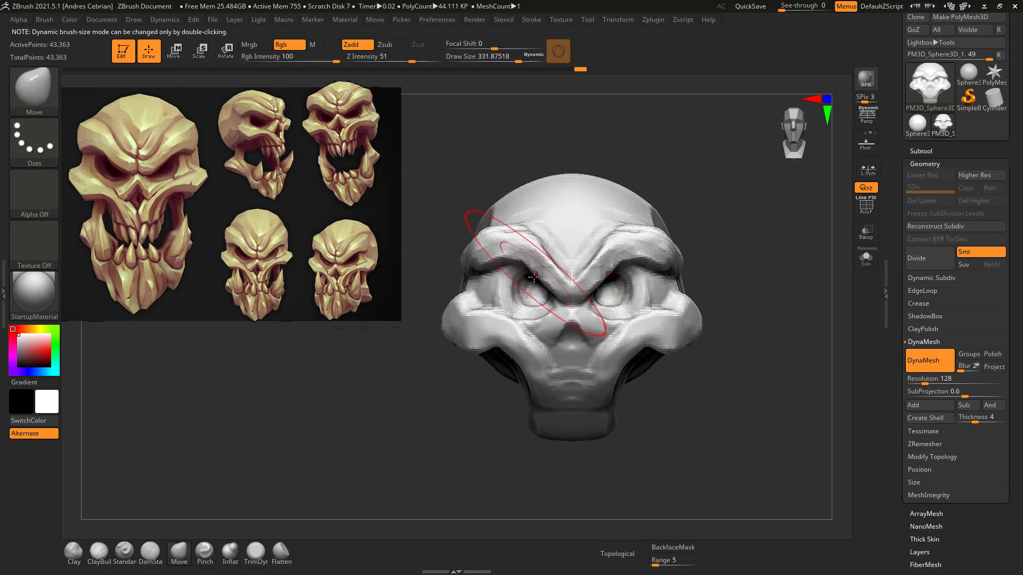
{"action": "key", "text": "s"}
{"action": "mouse_move", "coordinate": [527, 253]}
{"action": "left_mouse_down"}
{"action": "mouse_move", "coordinate": [505, 253]}
{"action": "mouse_move", "coordinate": [491, 229]}
{"action": "mouse_move", "coordinate": [504, 278]}
{"action": "left_mouse_up"}
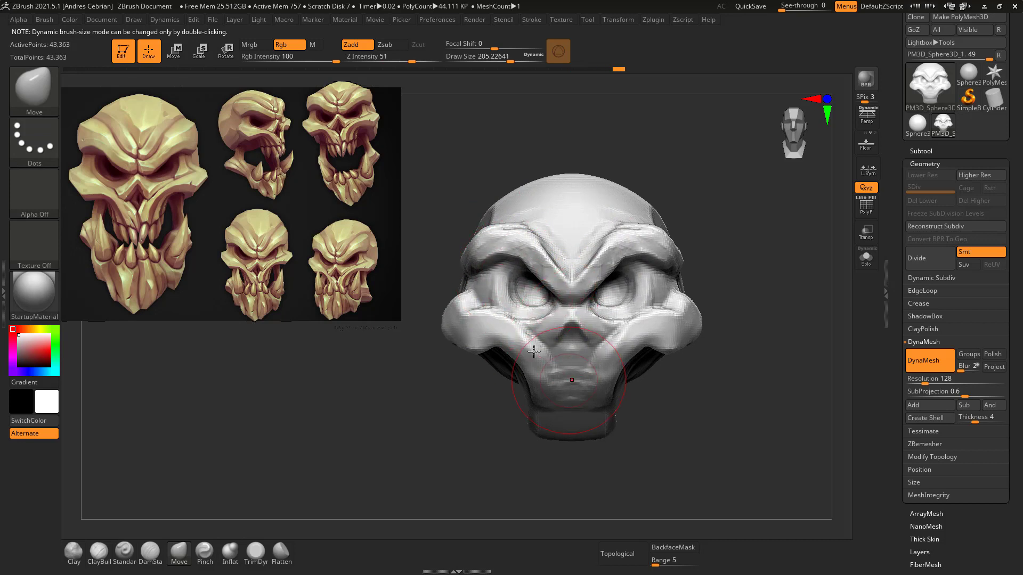
{"action": "right_click_drag", "start_coordinate": [441, 344], "coordinate": [488, 304], "text": "ctrl"}
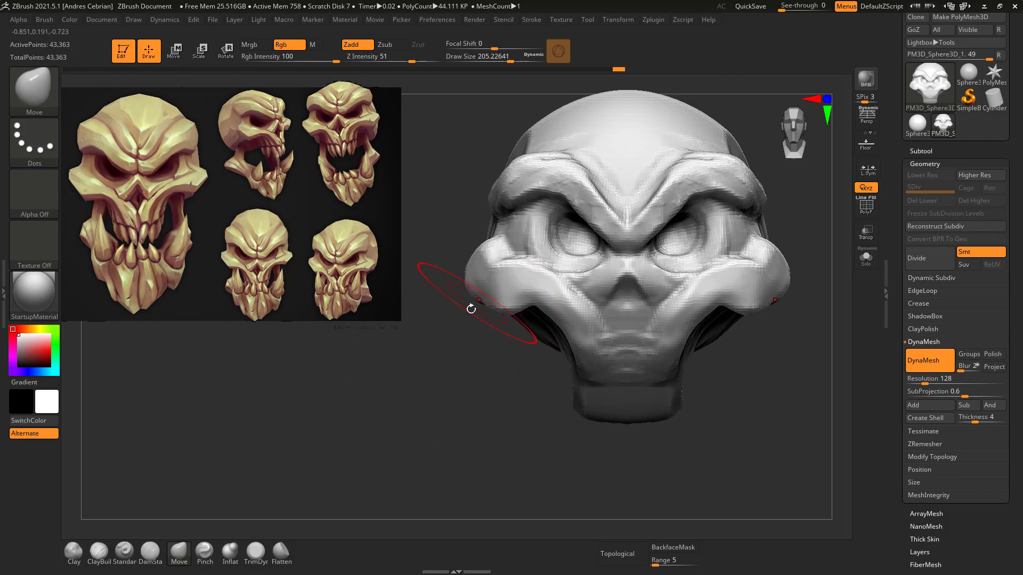
{"action": "left_click_drag", "start_coordinate": [471, 309], "coordinate": [472, 313]}
{"action": "left_click", "coordinate": [258, 554]}
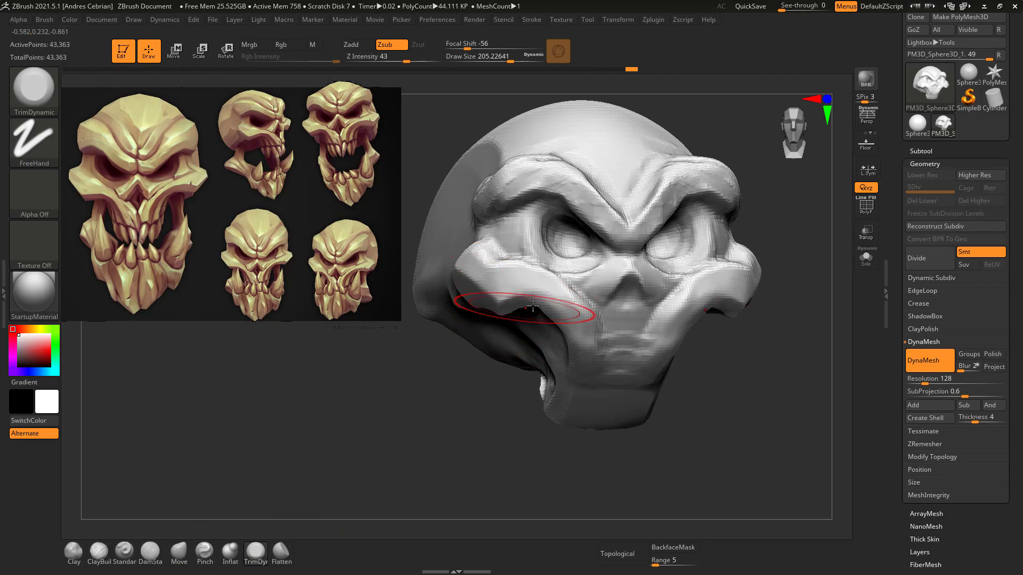
Plane the cheek and nose surface flatter with a smaller TrimDynamic brush.
{"action": "mouse_move", "coordinate": [549, 229]}
{"action": "right_mouse_down"}
{"action": "mouse_move", "coordinate": [515, 273]}
{"action": "mouse_move", "coordinate": [548, 278]}
{"action": "mouse_move", "coordinate": [528, 315]}
{"action": "right_mouse_up"}
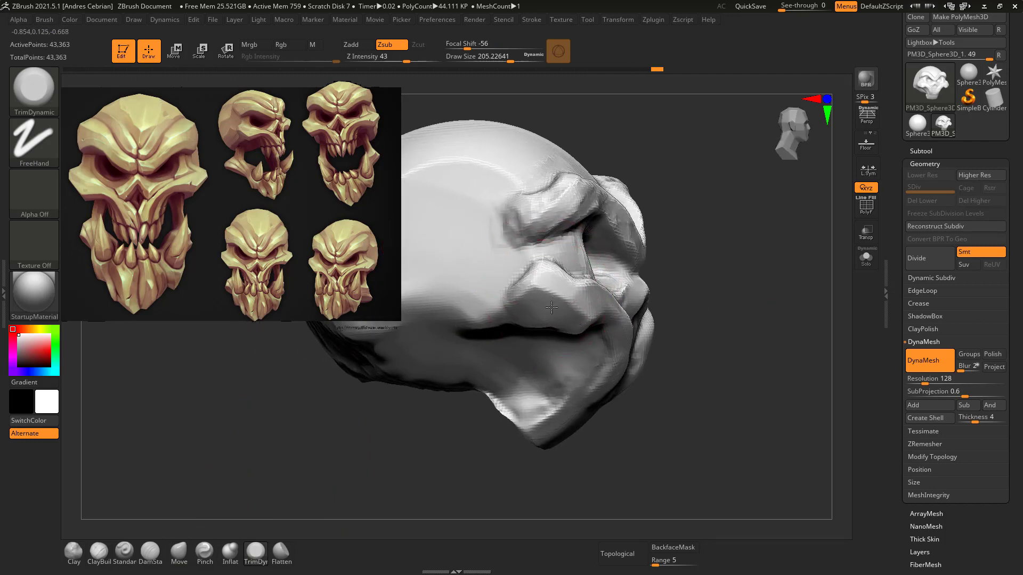
{"action": "left_click_drag", "start_coordinate": [552, 307], "coordinate": [521, 308]}
{"action": "right_click_drag", "start_coordinate": [550, 276], "coordinate": [521, 270]}
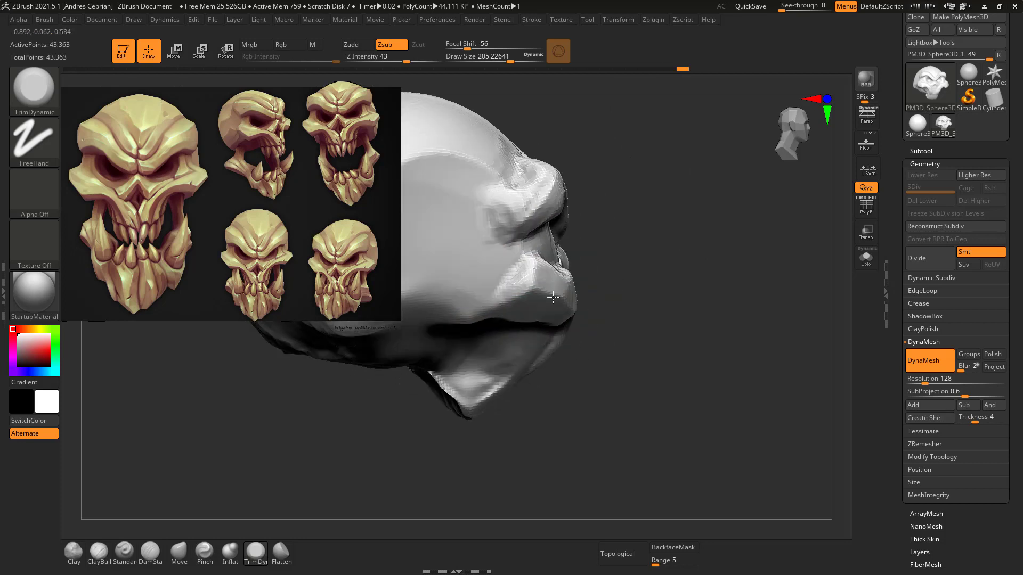
{"action": "key", "text": "s"}
{"action": "mouse_move", "coordinate": [533, 287]}
{"action": "left_mouse_down"}
{"action": "mouse_move", "coordinate": [513, 288]}
{"action": "mouse_move", "coordinate": [517, 276]}
{"action": "left_mouse_up"}
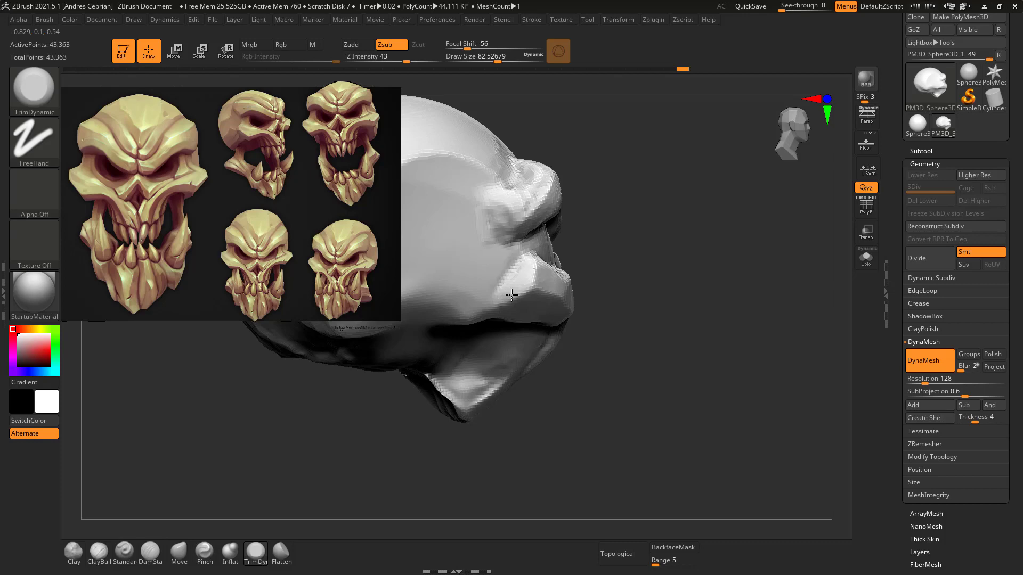
{"action": "left_click_drag", "start_coordinate": [608, 242], "coordinate": [555, 272]}
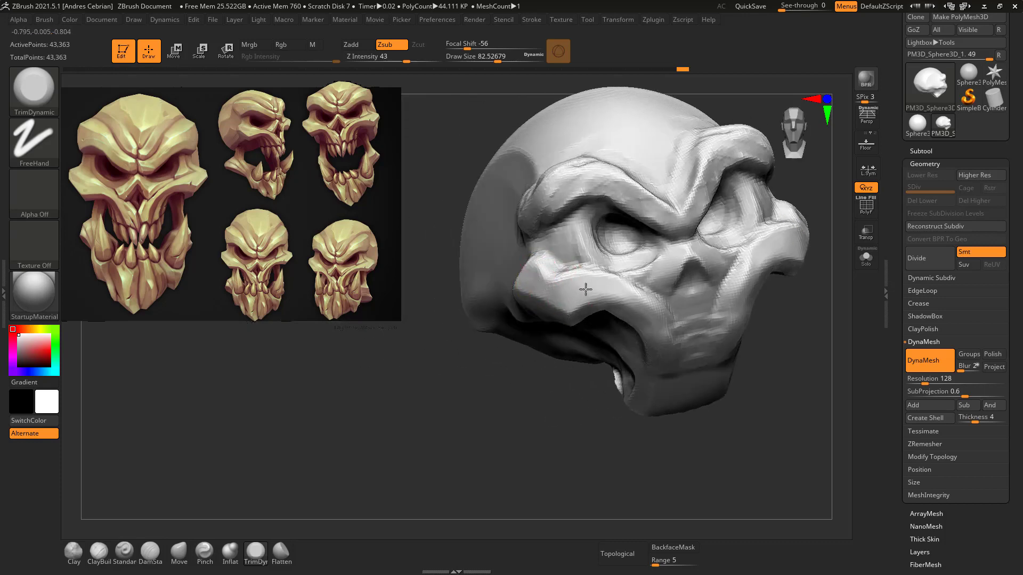
{"action": "mouse_move", "coordinate": [666, 346]}
{"action": "right_mouse_down", "text": "shift"}
{"action": "mouse_move", "coordinate": [621, 235]}
{"action": "mouse_move", "coordinate": [559, 233]}
{"action": "mouse_move", "coordinate": [540, 297]}
{"action": "right_mouse_up", "text": "shift"}
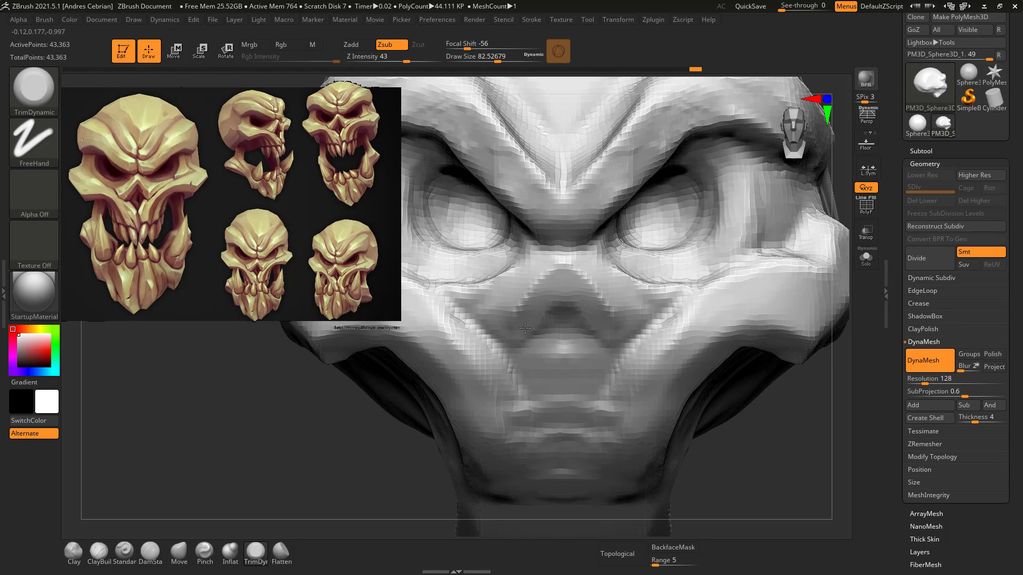
Rebuild the nose with ClayBuildup and DynaMesh the head to 42,487 points.
{"action": "left_click_drag", "start_coordinate": [525, 328], "coordinate": [549, 298]}
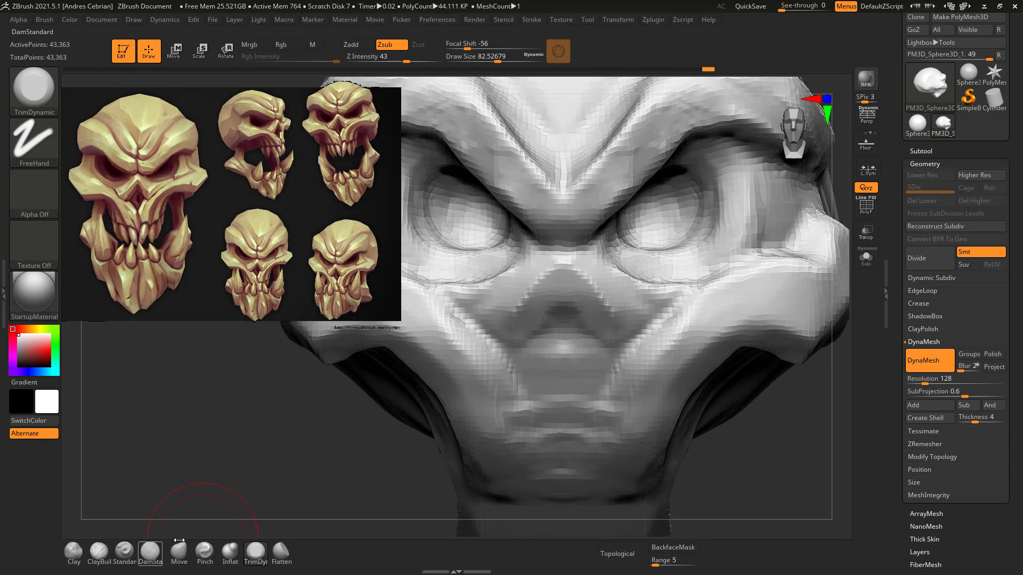
{"action": "left_click", "coordinate": [105, 564]}
{"action": "mouse_move", "coordinate": [549, 320]}
{"action": "left_mouse_down"}
{"action": "mouse_move", "coordinate": [564, 330]}
{"action": "mouse_move", "coordinate": [560, 305]}
{"action": "left_mouse_up"}
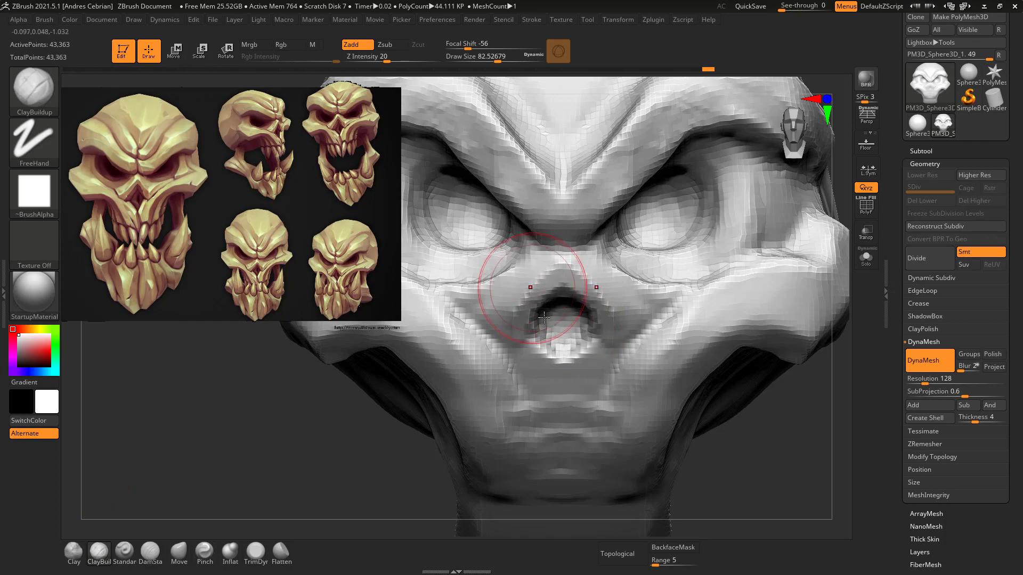
{"action": "key", "text": "f"}
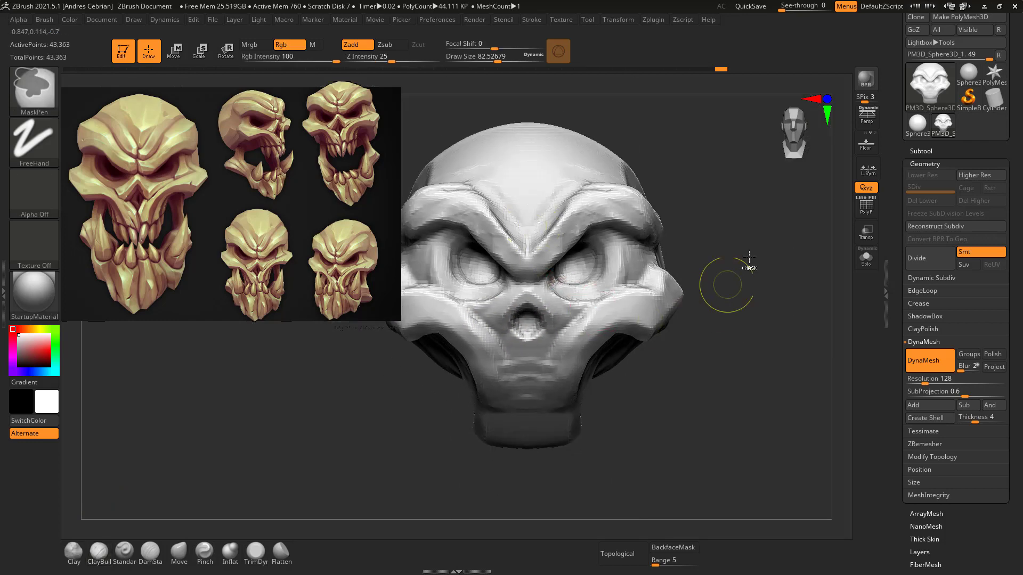
{"action": "left_click_drag", "start_coordinate": [714, 285], "coordinate": [735, 239], "text": "ctrl"}
{"action": "right_click_drag", "start_coordinate": [533, 229], "coordinate": [530, 224]}
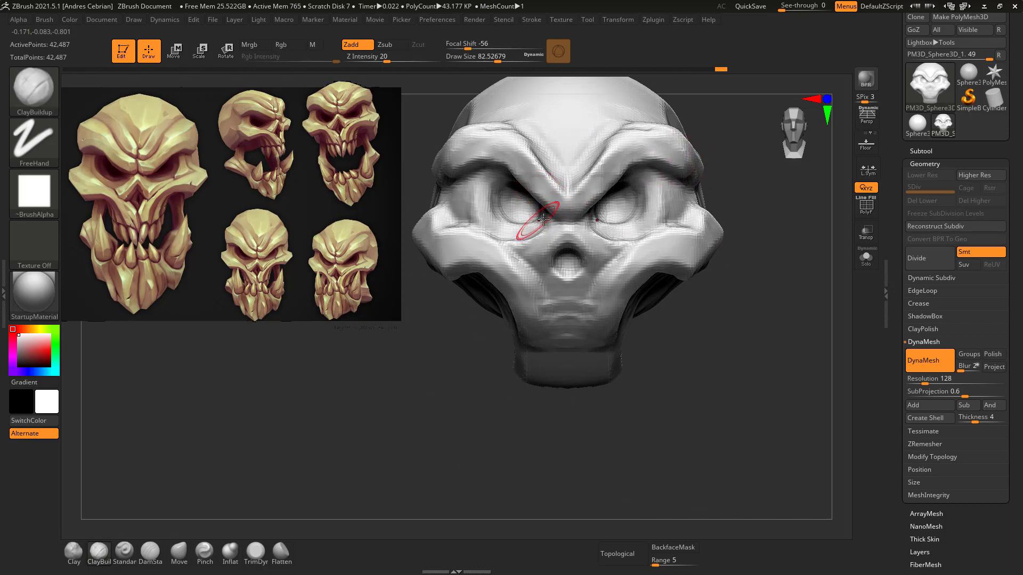
{"action": "right_click_drag", "start_coordinate": [514, 159], "coordinate": [501, 222]}
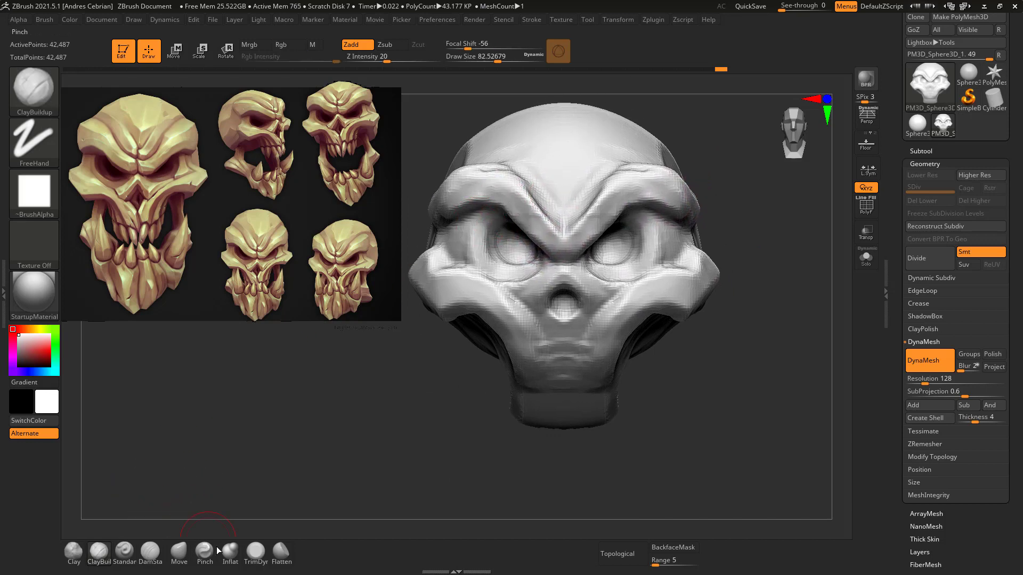
Pinch creases along both brow ridges and inner brow edges with Pinch at Draw Size about 55.
{"action": "left_click", "coordinate": [213, 549]}
{"action": "mouse_move", "coordinate": [499, 164]}
{"action": "right_mouse_down", "text": "ctrl"}
{"action": "mouse_move", "coordinate": [479, 179]}
{"action": "mouse_move", "coordinate": [499, 181]}
{"action": "right_mouse_up", "text": "ctrl"}
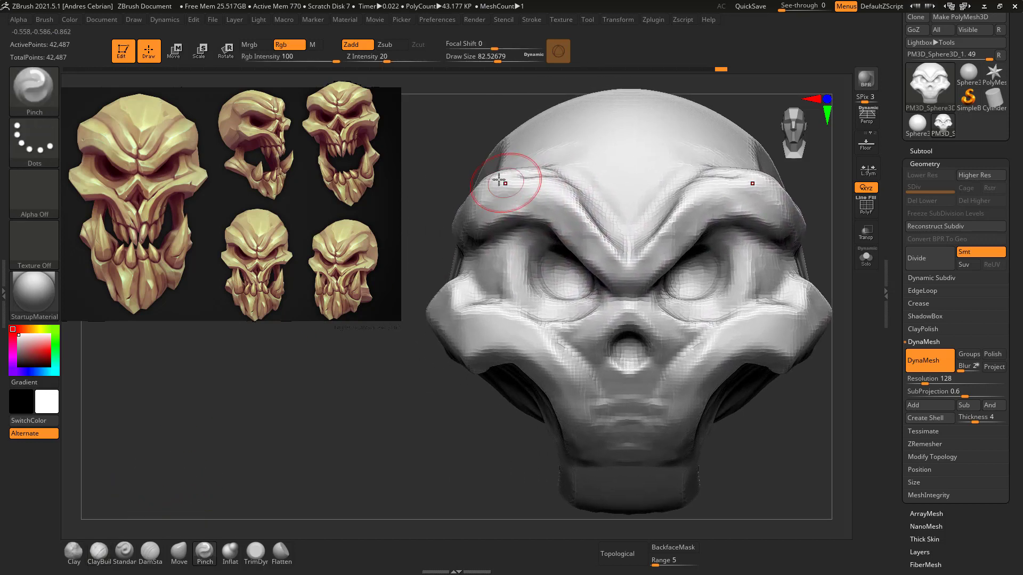
{"action": "left_click_drag", "start_coordinate": [500, 181], "coordinate": [488, 185]}
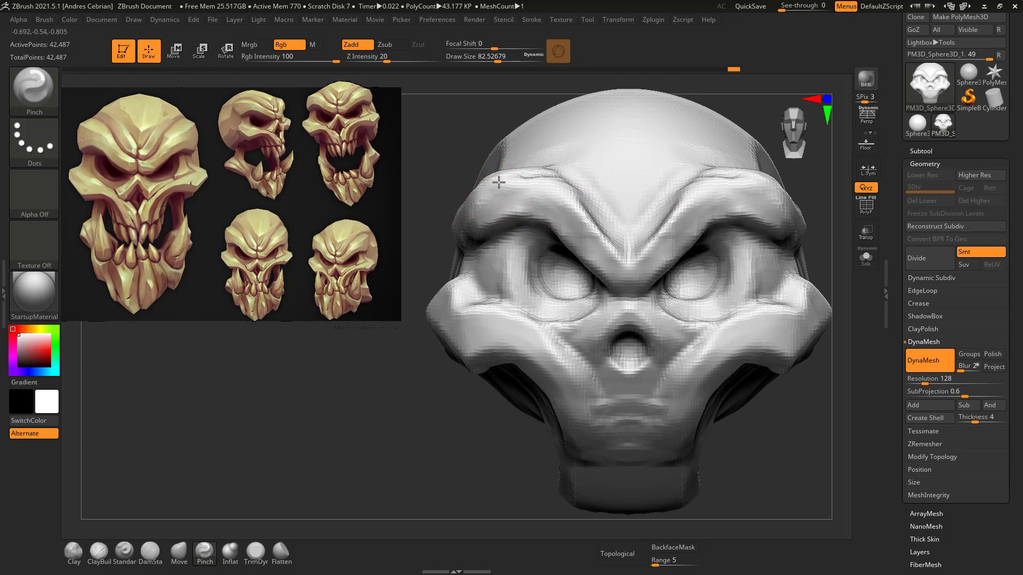
{"action": "key", "text": "s"}
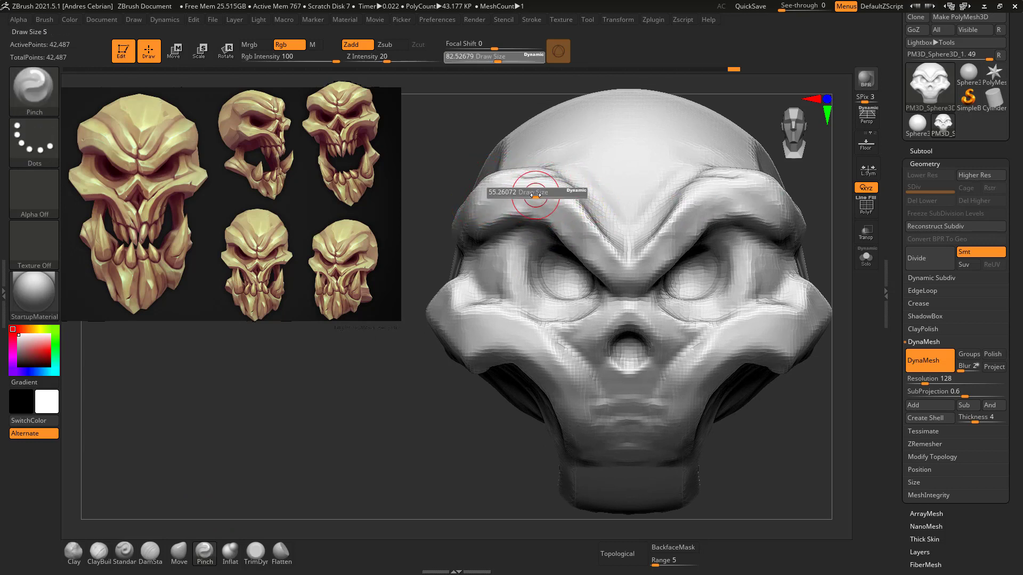
{"action": "mouse_move", "coordinate": [524, 181]}
{"action": "left_mouse_down"}
{"action": "mouse_move", "coordinate": [555, 192]}
{"action": "mouse_move", "coordinate": [589, 225]}
{"action": "left_mouse_up"}
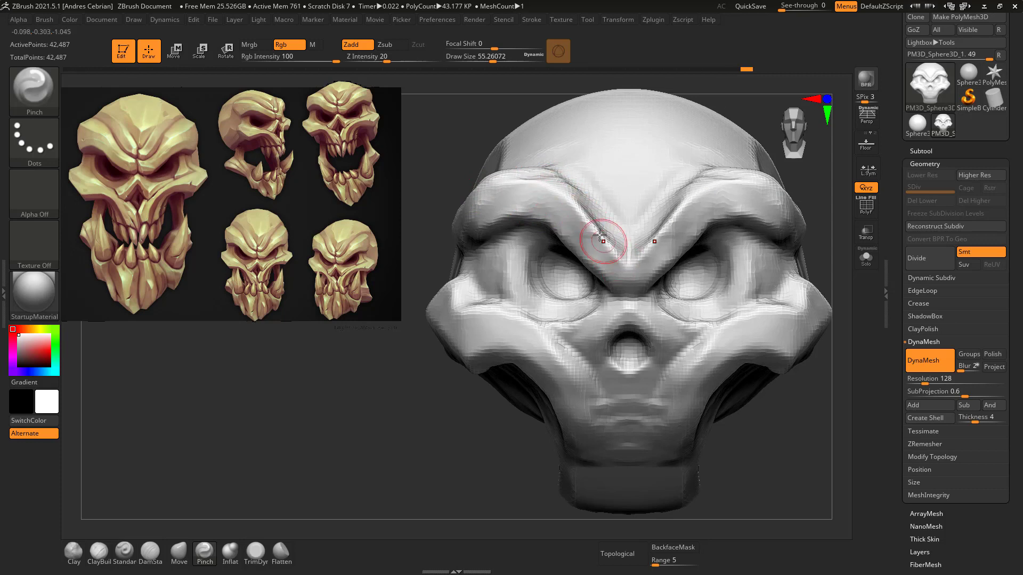
{"action": "left_click_drag", "start_coordinate": [620, 261], "coordinate": [627, 263]}
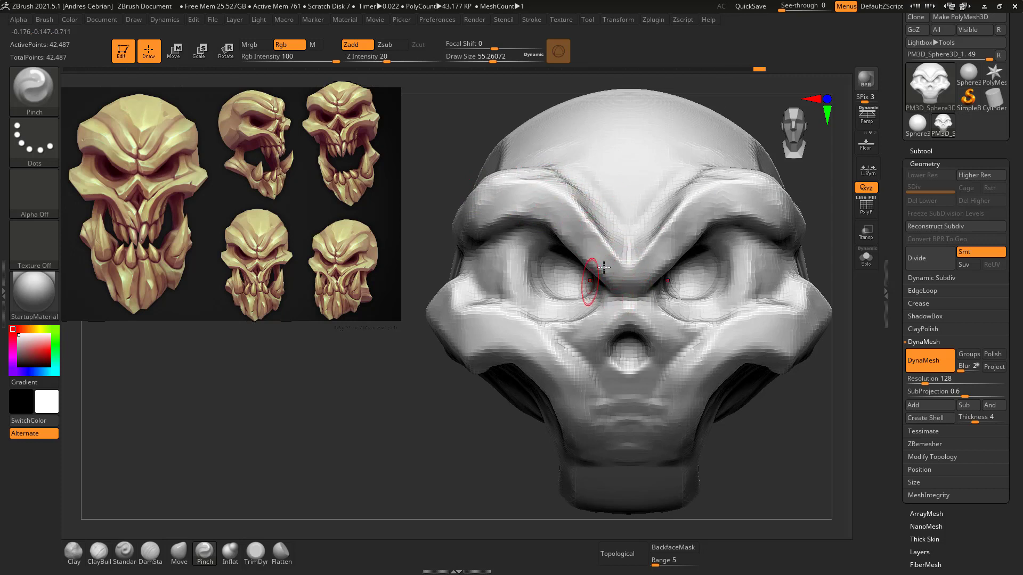
{"action": "left_click_drag", "start_coordinate": [583, 235], "coordinate": [563, 243]}
{"action": "left_click_drag", "start_coordinate": [542, 214], "coordinate": [543, 219]}
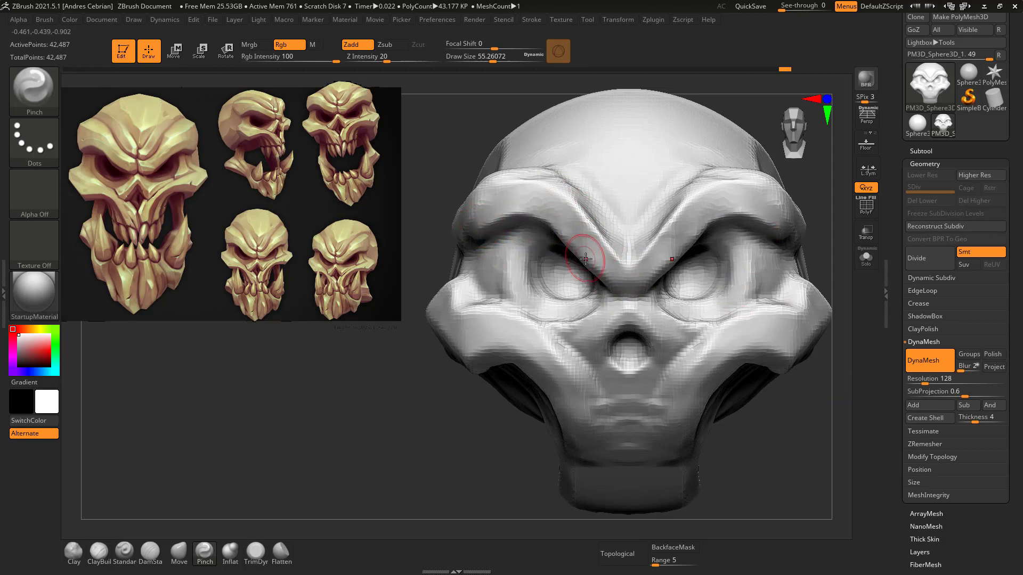
{"action": "left_click_drag", "start_coordinate": [585, 259], "coordinate": [601, 283]}
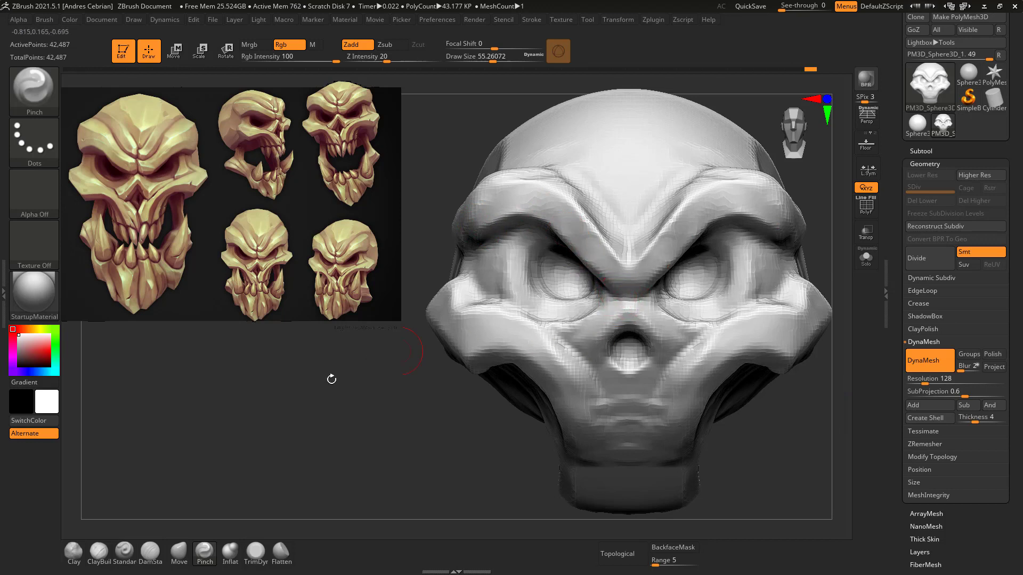
With DamStandard, carve a vertical brow groove, incise the eye sockets, and cut forehead V grooves.
{"action": "left_click", "coordinate": [150, 552]}
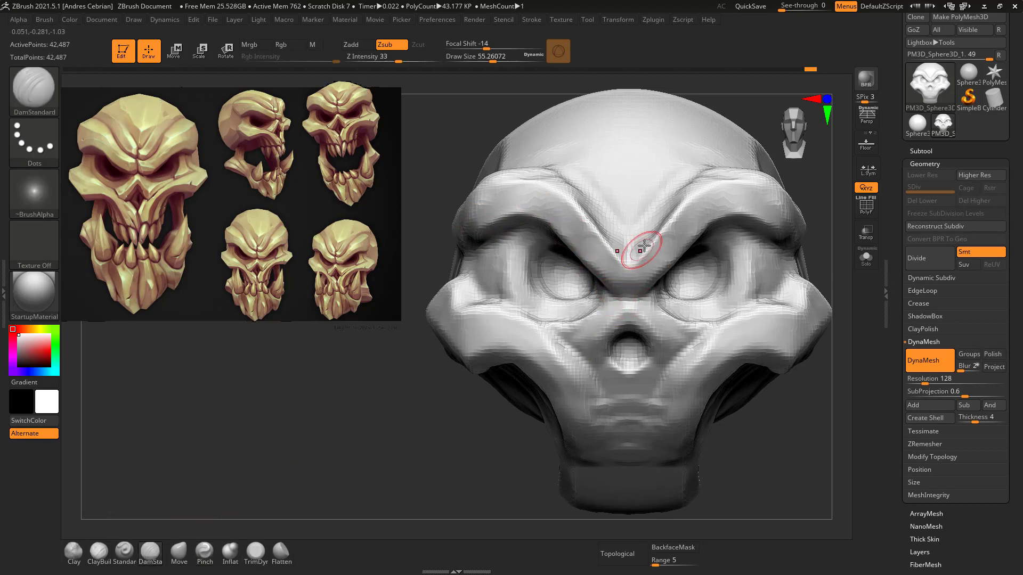
{"action": "mouse_move", "coordinate": [629, 237]}
{"action": "left_mouse_down"}
{"action": "mouse_move", "coordinate": [630, 276]}
{"action": "mouse_move", "coordinate": [631, 260]}
{"action": "left_mouse_up"}
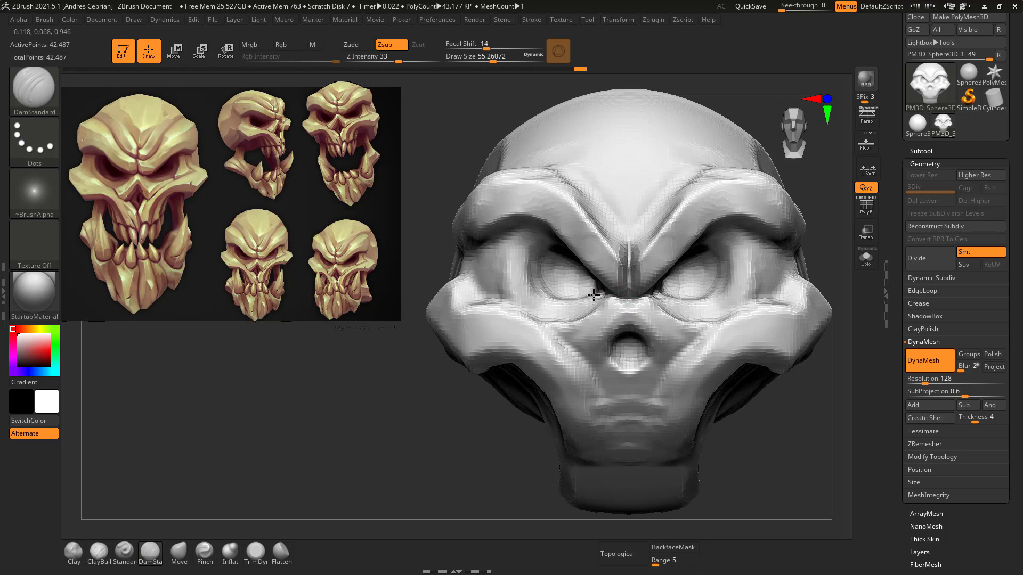
{"action": "left_click_drag", "start_coordinate": [591, 295], "coordinate": [592, 288], "text": "alt"}
{"action": "left_click_drag", "start_coordinate": [590, 292], "coordinate": [596, 288], "text": "alt"}
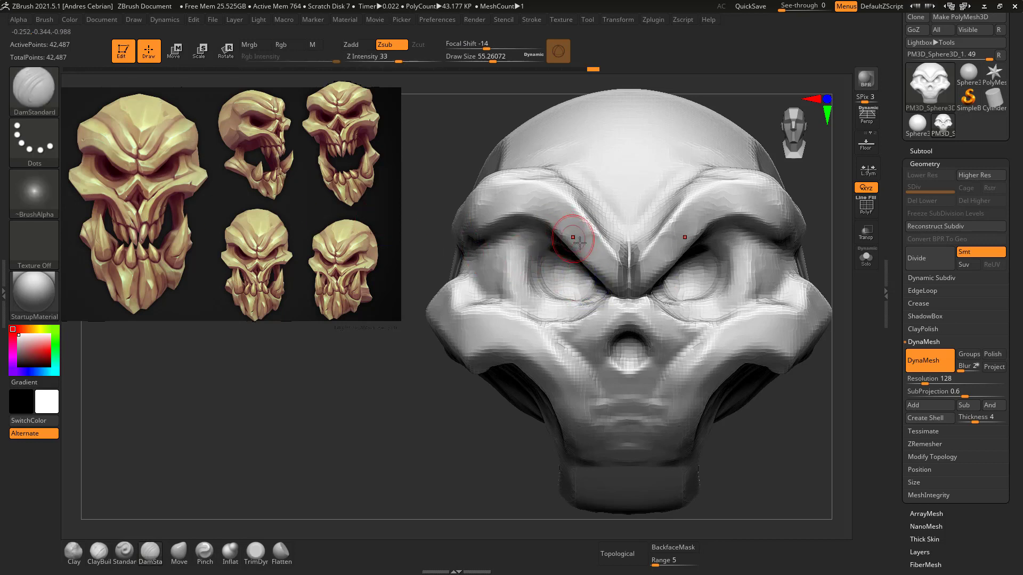
{"action": "right_click_drag", "start_coordinate": [616, 212], "coordinate": [553, 224], "text": "alt"}
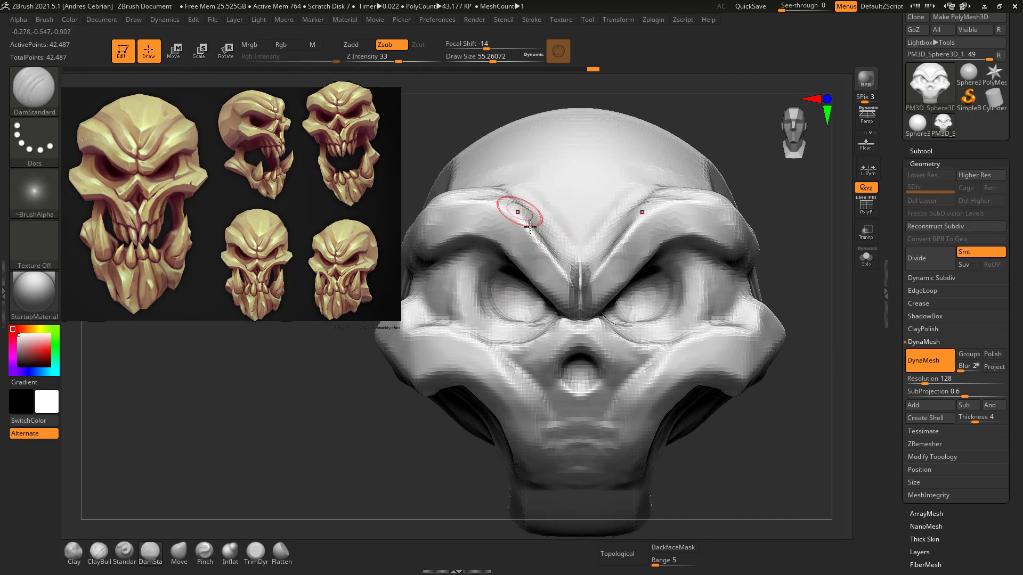
{"action": "left_click_drag", "start_coordinate": [577, 247], "coordinate": [529, 187]}
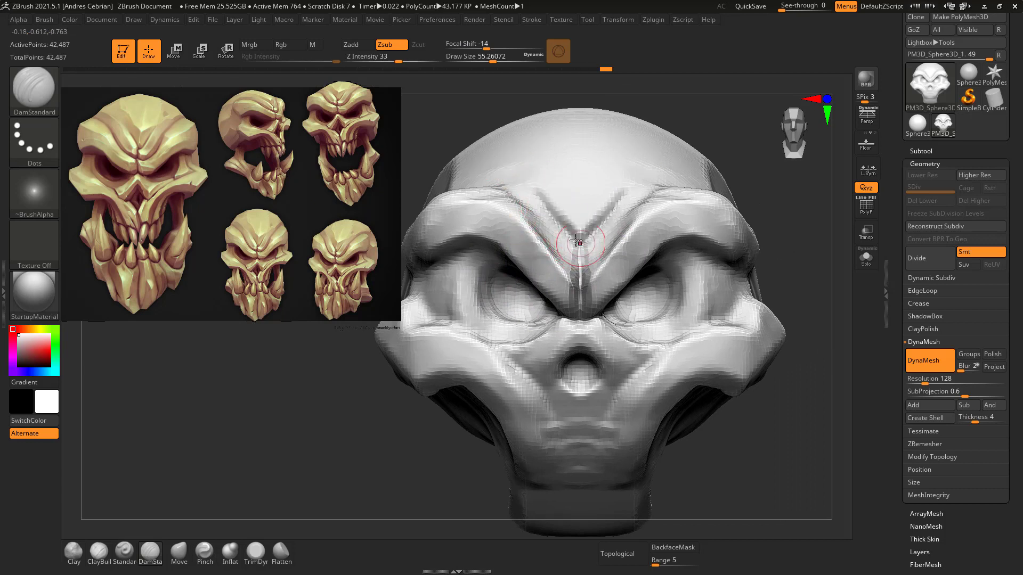
{"action": "left_click_drag", "start_coordinate": [586, 258], "coordinate": [585, 251]}
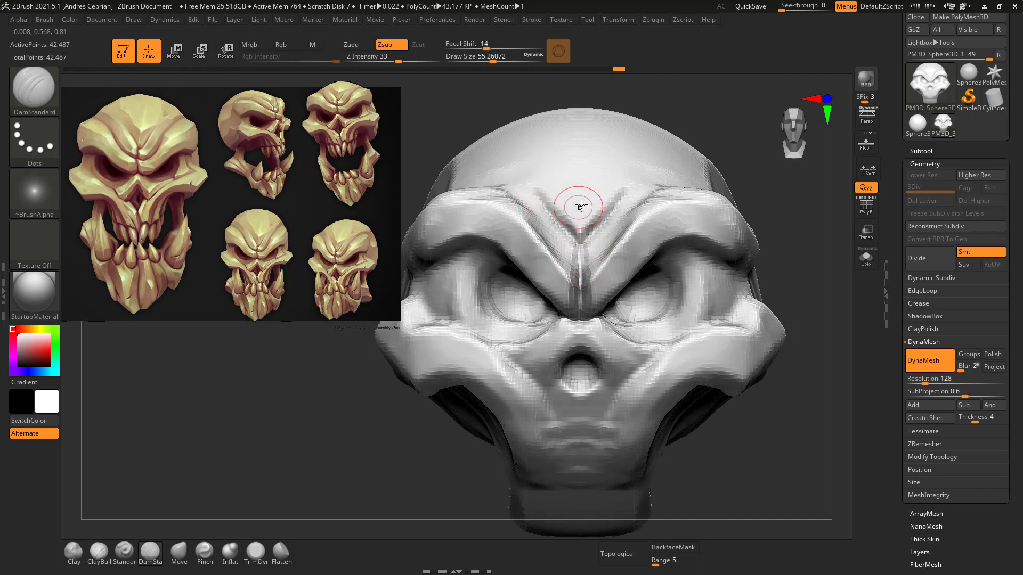
Return to the TrimDynamic brush, size it to about 133, and frame the skull.
{"action": "left_click", "coordinate": [255, 552]}
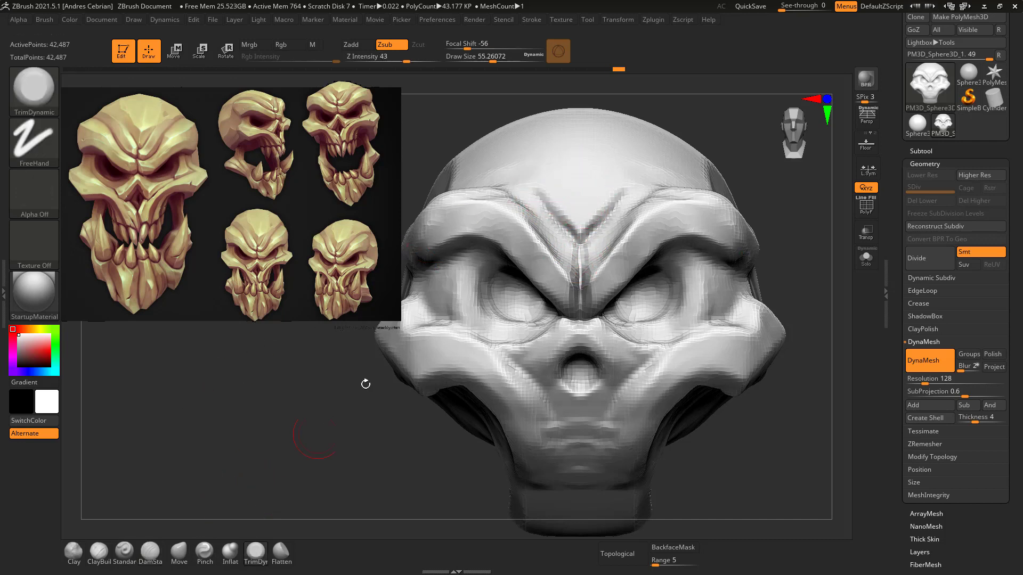
{"action": "key", "text": "s"}
{"action": "left_click_drag", "start_coordinate": [569, 178], "coordinate": [543, 194]}
{"action": "key", "text": "s"}
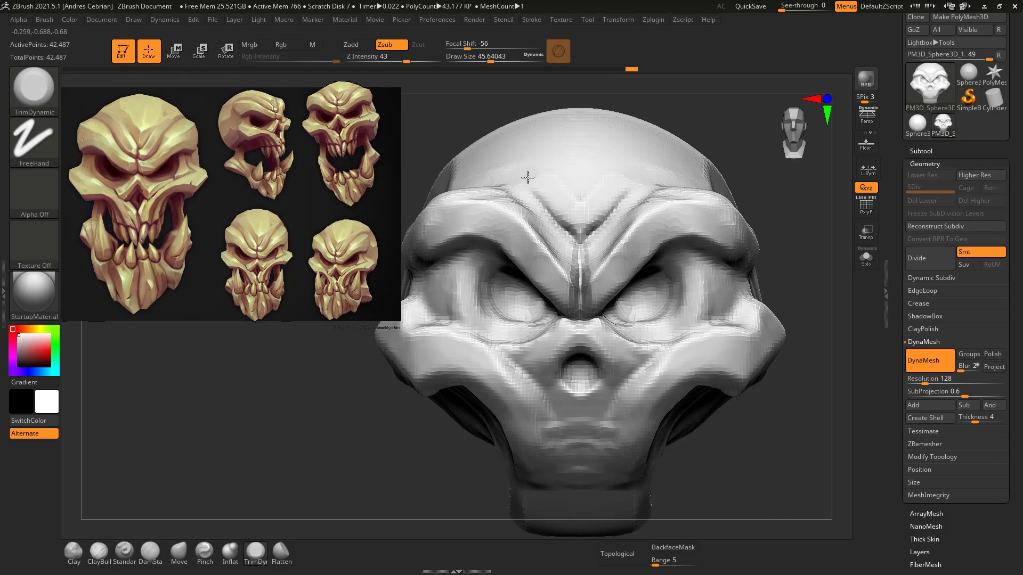
{"action": "key", "text": "s"}
{"action": "right_click_drag", "start_coordinate": [513, 151], "coordinate": [512, 211], "text": "alt"}
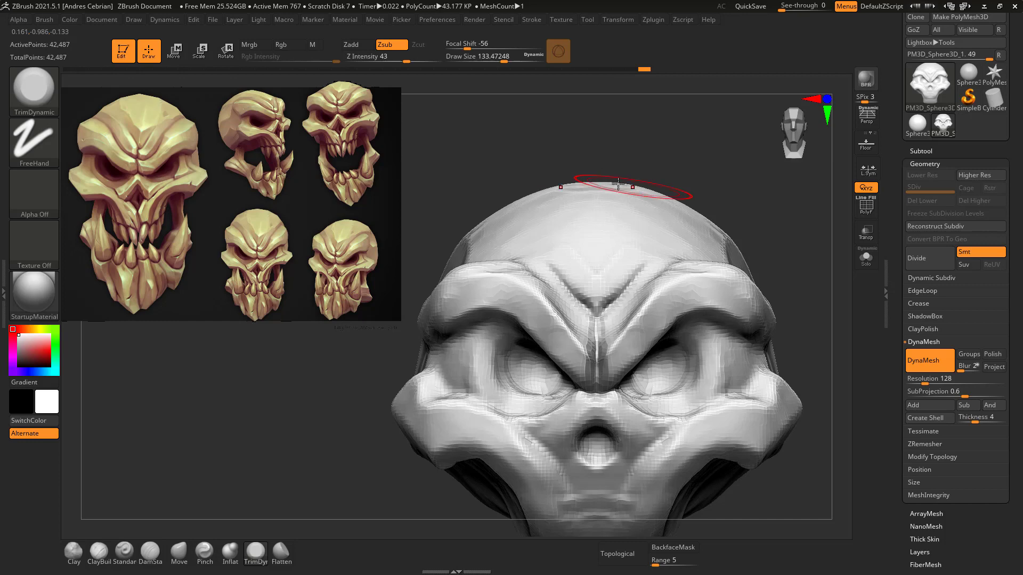
{"action": "mouse_move", "coordinate": [575, 233]}
{"action": "right_mouse_down", "text": "alt"}
{"action": "mouse_move", "coordinate": [546, 198]}
{"action": "mouse_move", "coordinate": [418, 215]}
{"action": "mouse_move", "coordinate": [394, 206]}
{"action": "mouse_move", "coordinate": [516, 205]}
{"action": "mouse_move", "coordinate": [487, 197]}
{"action": "mouse_move", "coordinate": [473, 267]}
{"action": "right_mouse_up", "text": "alt"}
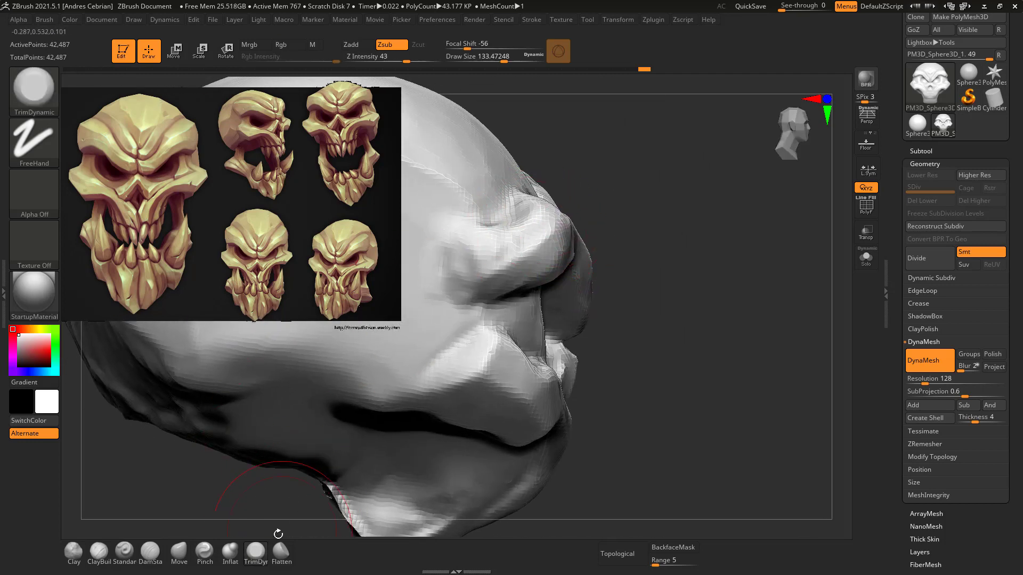
Re-sculpt and smooth the cheek bulge, shrinking the brush to about 69.
{"action": "key", "text": "b"}
{"action": "mouse_move", "coordinate": [516, 270]}
{"action": "left_mouse_down"}
{"action": "mouse_move", "coordinate": [538, 240]}
{"action": "mouse_move", "coordinate": [495, 277]}
{"action": "left_mouse_up"}
{"action": "right_click_drag", "start_coordinate": [468, 274], "coordinate": [464, 254]}
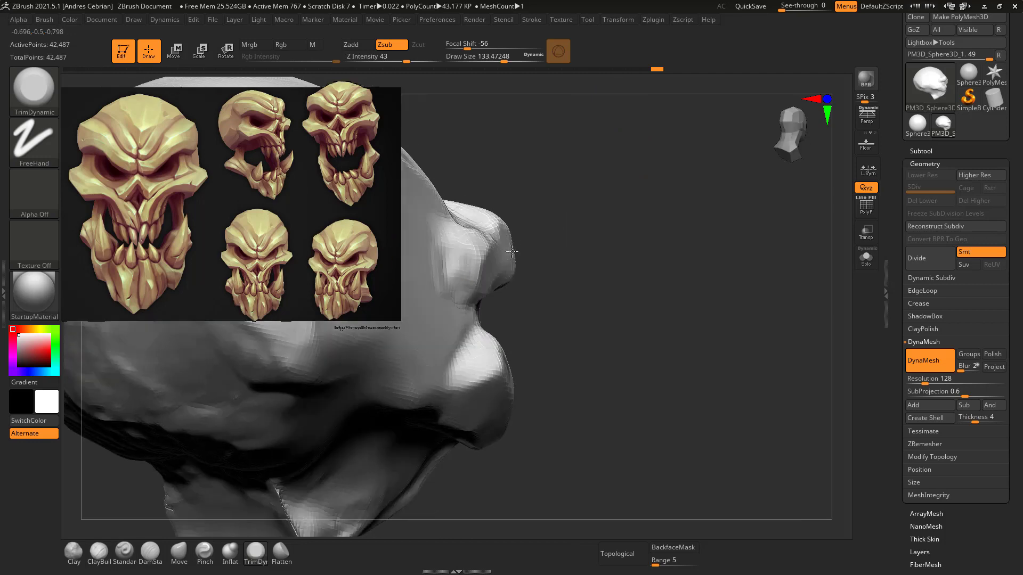
{"action": "key", "text": "s"}
{"action": "left_click_drag", "start_coordinate": [480, 254], "coordinate": [462, 247]}
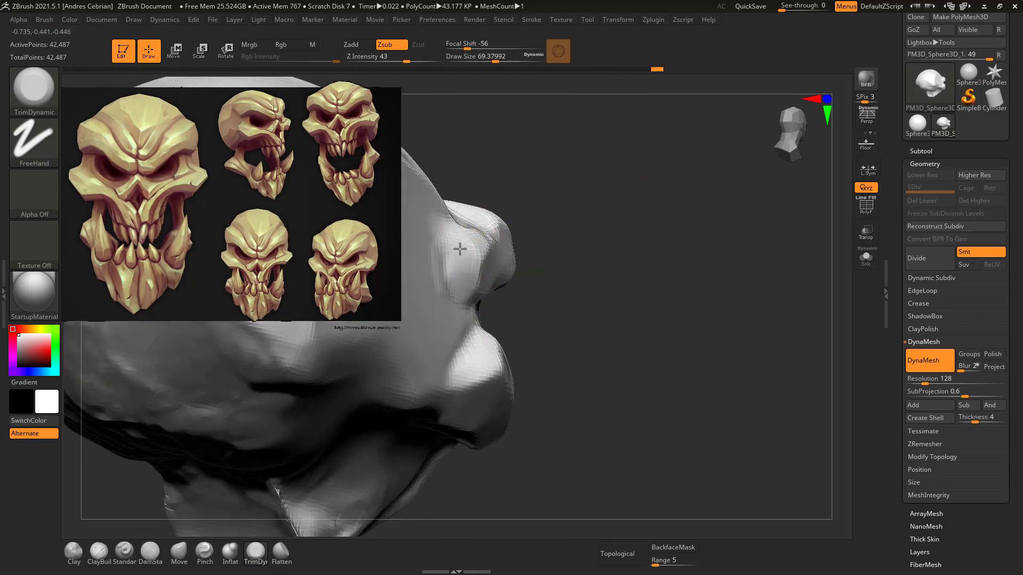
Trim flat, sharply creased planes along the brow ridge to deepen the shadow beneath.
{"action": "mouse_move", "coordinate": [459, 245]}
{"action": "right_mouse_down"}
{"action": "mouse_move", "coordinate": [479, 212]}
{"action": "mouse_move", "coordinate": [566, 210]}
{"action": "mouse_move", "coordinate": [503, 261]}
{"action": "right_mouse_up"}
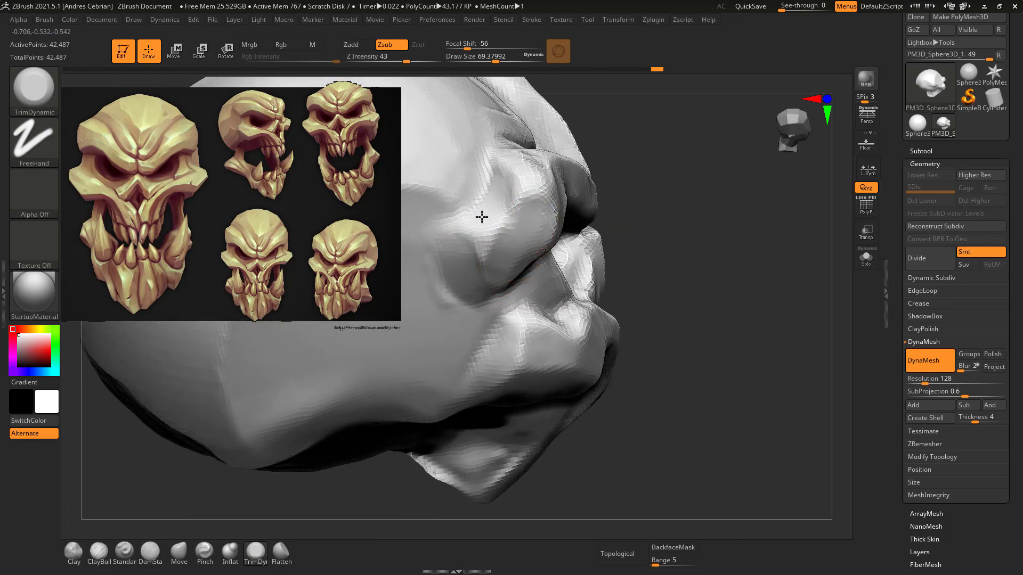
{"action": "mouse_move", "coordinate": [497, 183]}
{"action": "left_mouse_down"}
{"action": "mouse_move", "coordinate": [488, 194]}
{"action": "mouse_move", "coordinate": [503, 253]}
{"action": "left_mouse_up"}
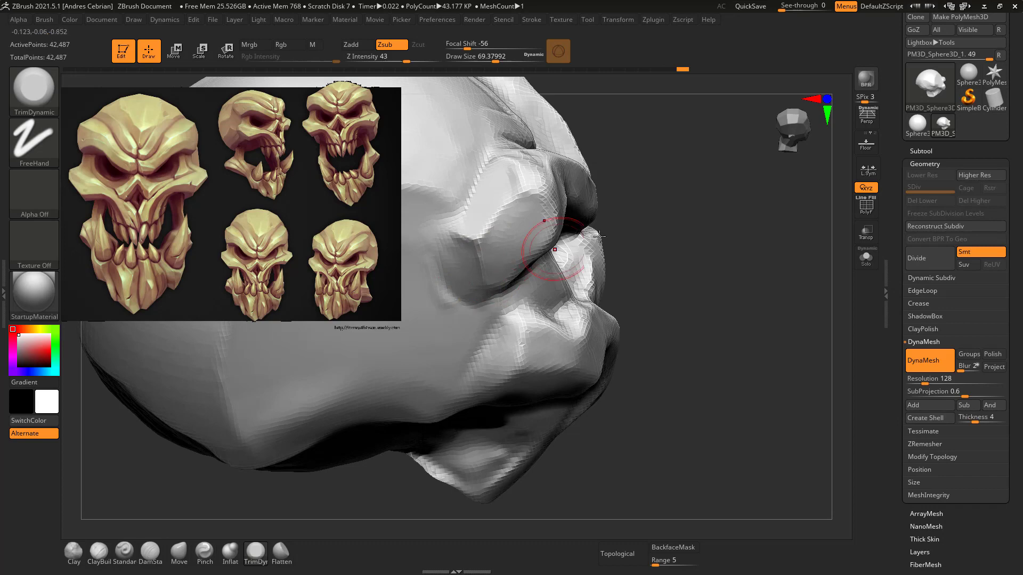
{"action": "left_click_drag", "start_coordinate": [600, 236], "coordinate": [519, 192]}
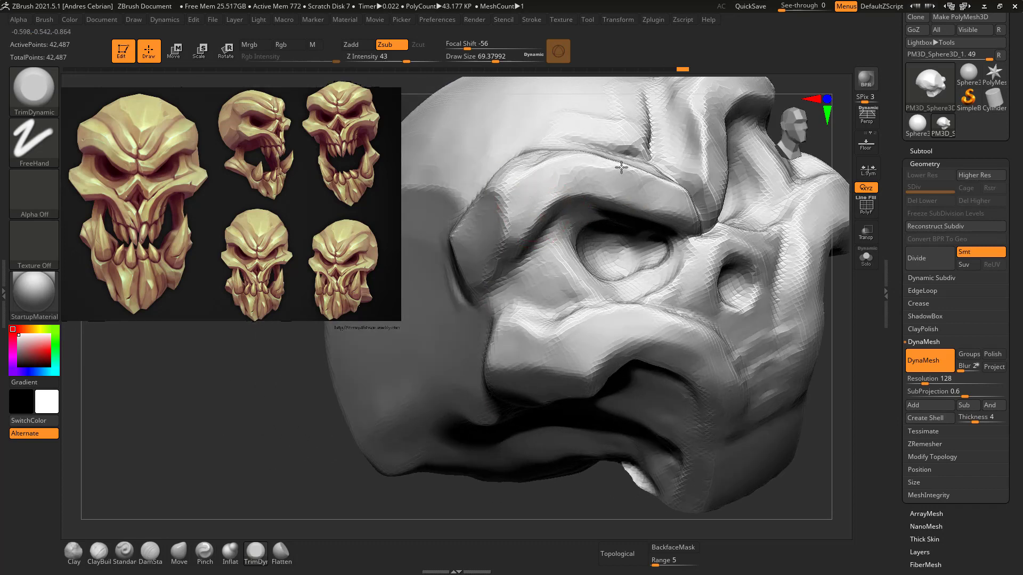
{"action": "left_click_drag", "start_coordinate": [613, 171], "coordinate": [570, 182]}
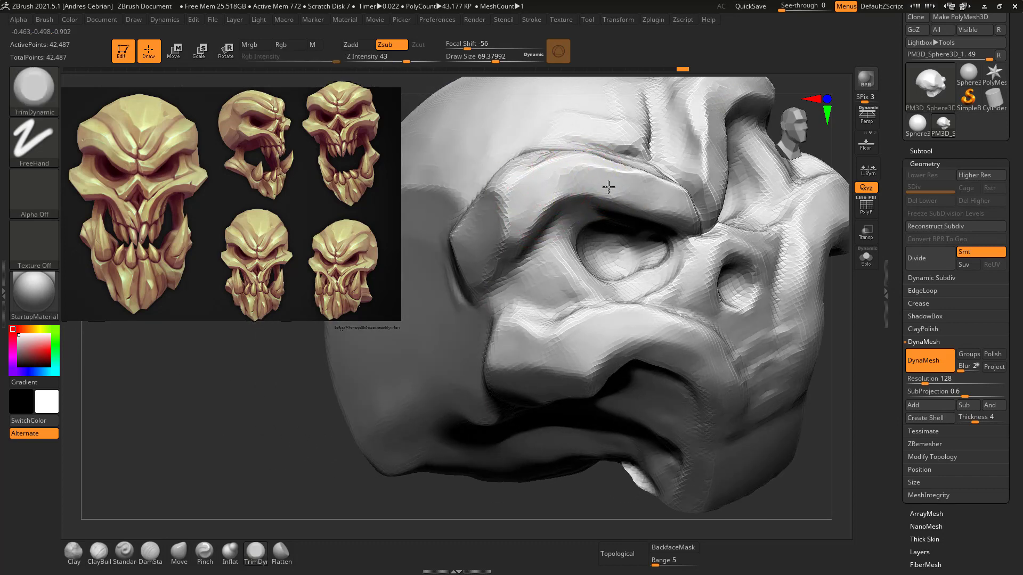
{"action": "left_click_drag", "start_coordinate": [637, 197], "coordinate": [530, 164]}
{"action": "right_click_drag", "start_coordinate": [530, 164], "coordinate": [557, 212]}
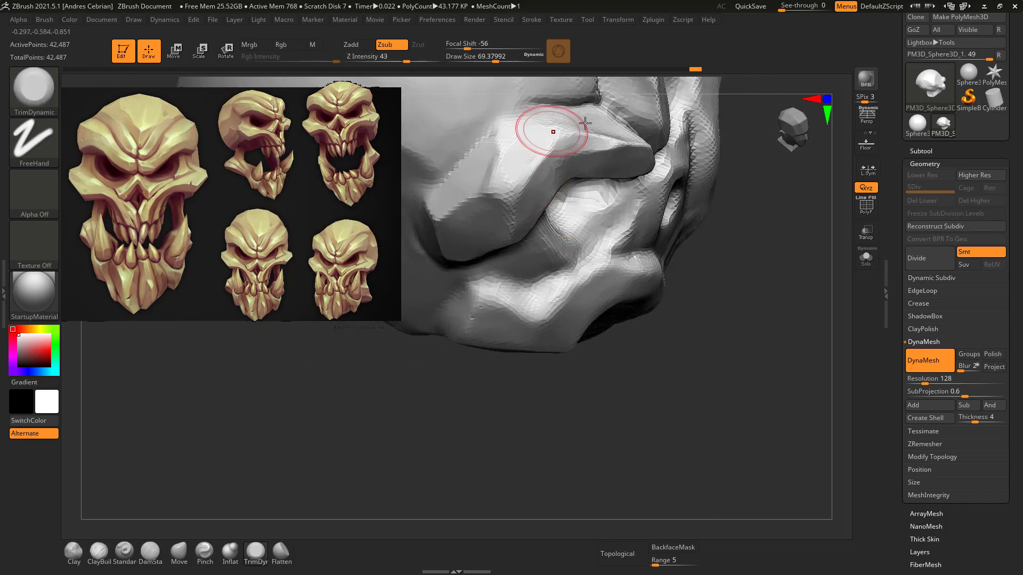
{"action": "mouse_move", "coordinate": [554, 124]}
{"action": "left_mouse_down"}
{"action": "mouse_move", "coordinate": [595, 131]}
{"action": "mouse_move", "coordinate": [555, 129]}
{"action": "left_mouse_up"}
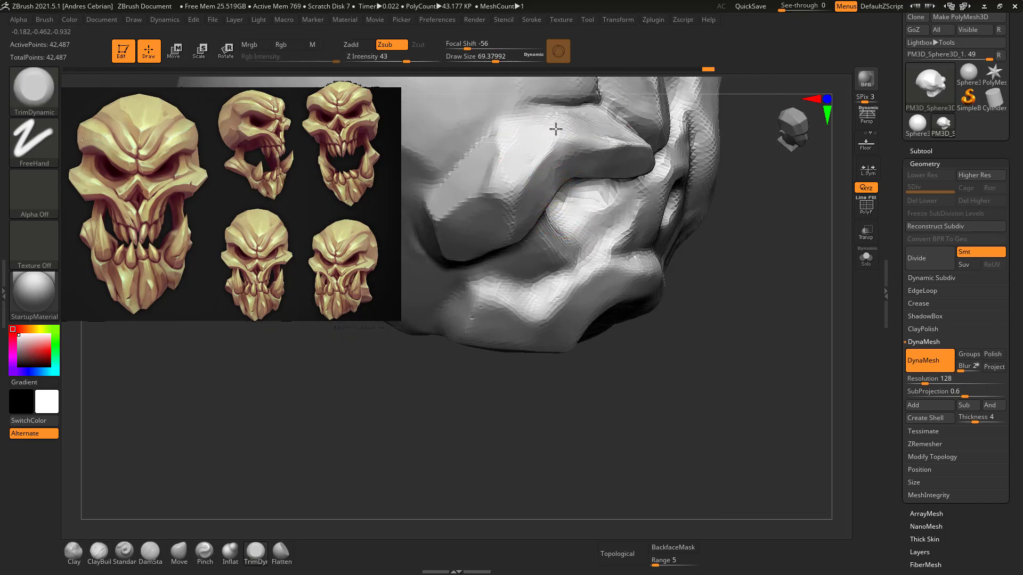
{"action": "mouse_move", "coordinate": [605, 126]}
{"action": "right_mouse_down"}
{"action": "mouse_move", "coordinate": [492, 214]}
{"action": "mouse_move", "coordinate": [505, 312]}
{"action": "right_mouse_up"}
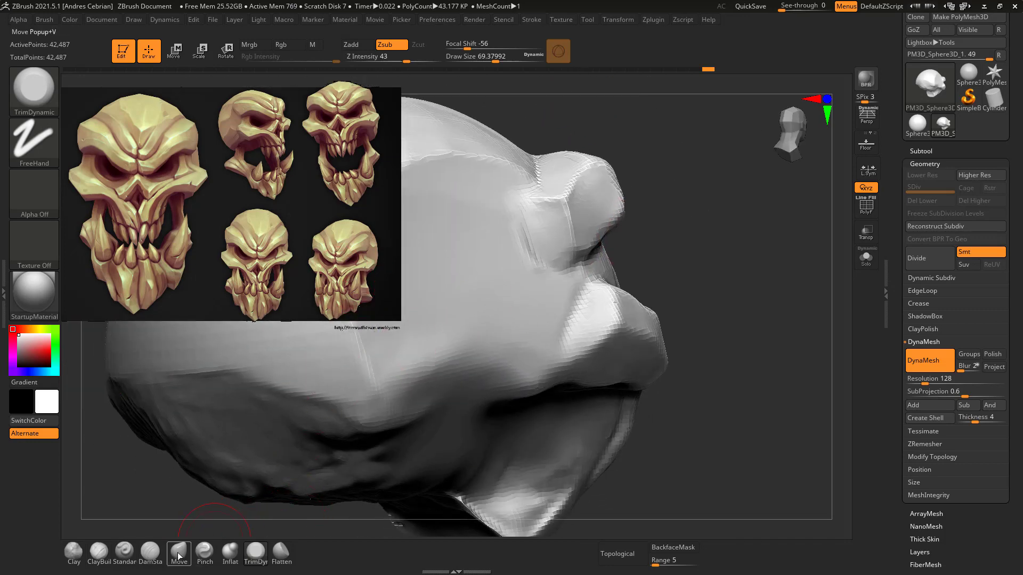
Carve DamStandard creases from the eye socket down along the side of the nose.
{"action": "left_click", "coordinate": [149, 551]}
{"action": "left_click_drag", "start_coordinate": [523, 205], "coordinate": [531, 250]}
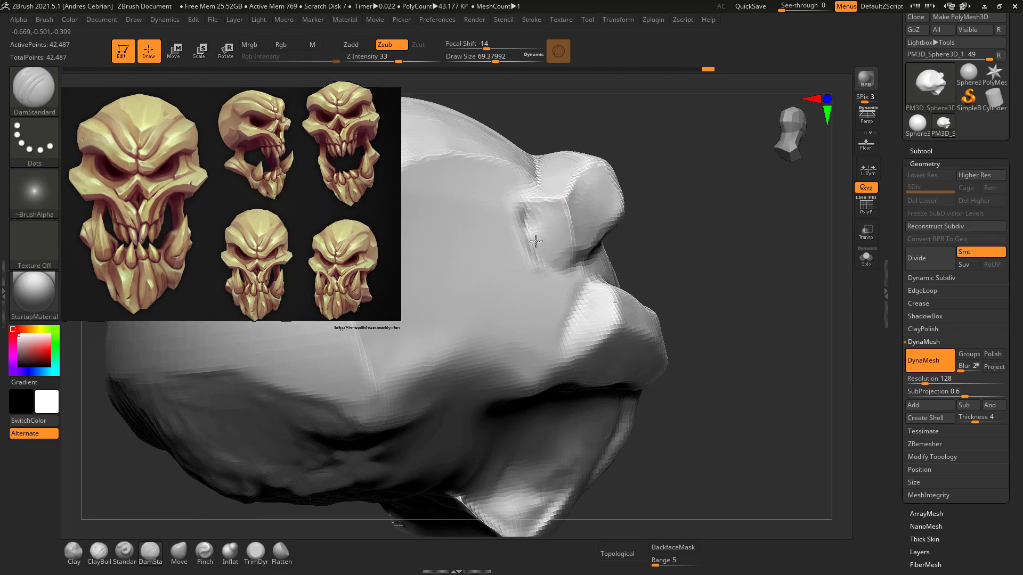
{"action": "left_click_drag", "start_coordinate": [589, 275], "coordinate": [559, 368]}
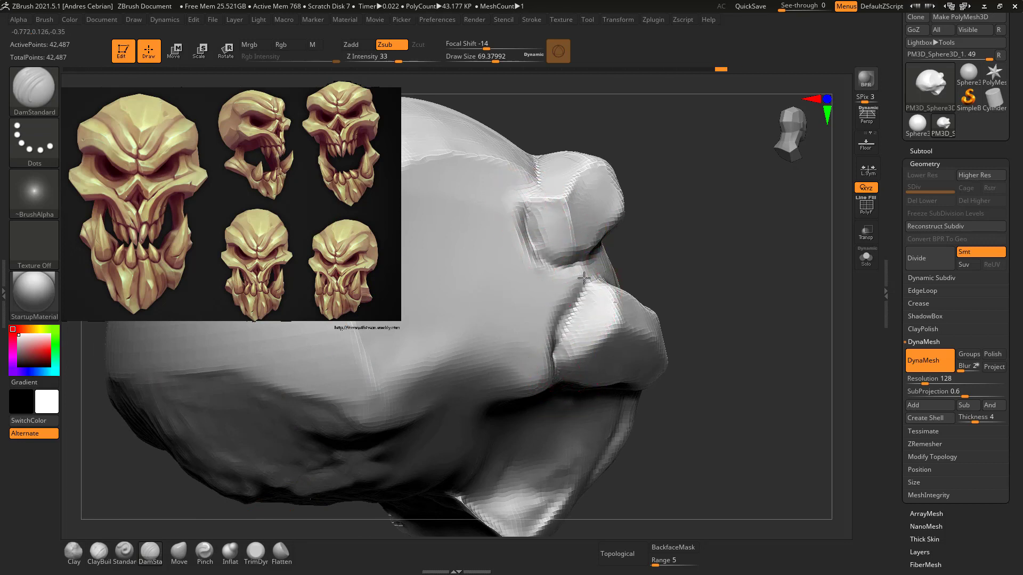
{"action": "mouse_move", "coordinate": [661, 253]}
{"action": "left_mouse_down"}
{"action": "mouse_move", "coordinate": [670, 289]}
{"action": "mouse_move", "coordinate": [652, 282]}
{"action": "left_mouse_up"}
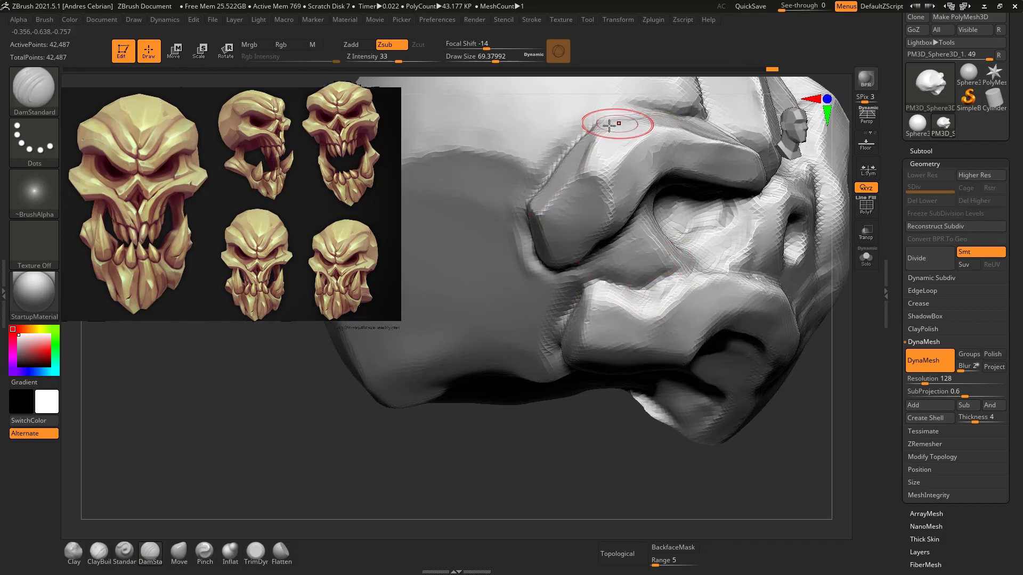
Reframe the skull in a three-quarter side view and select the Move brush.
{"action": "key", "text": "f"}
{"action": "left_click_drag", "start_coordinate": [578, 96], "coordinate": [555, 178], "text": "shift"}
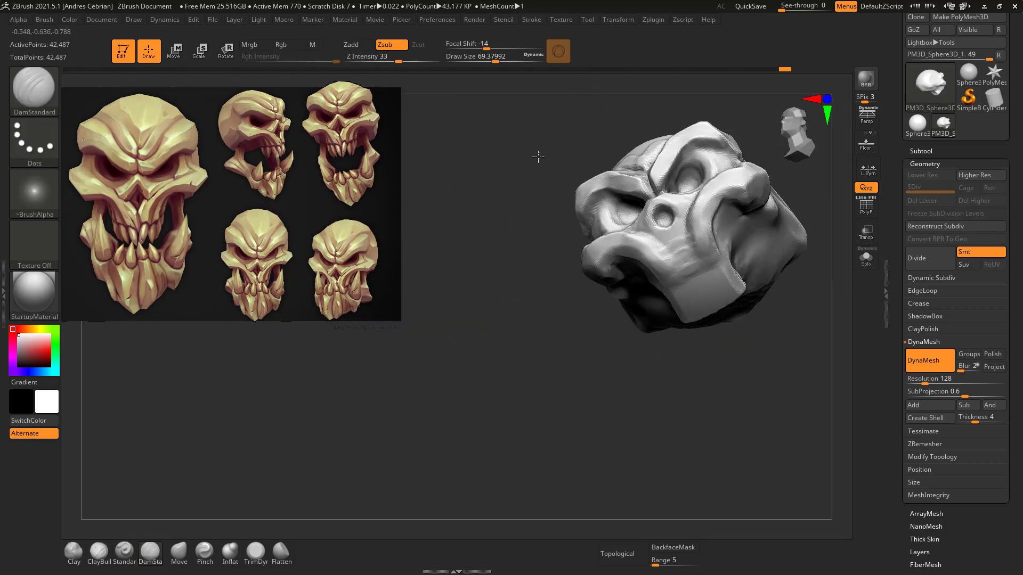
{"action": "mouse_move", "coordinate": [520, 244]}
{"action": "left_mouse_down"}
{"action": "mouse_move", "coordinate": [499, 244]}
{"action": "mouse_move", "coordinate": [590, 252]}
{"action": "left_mouse_up"}
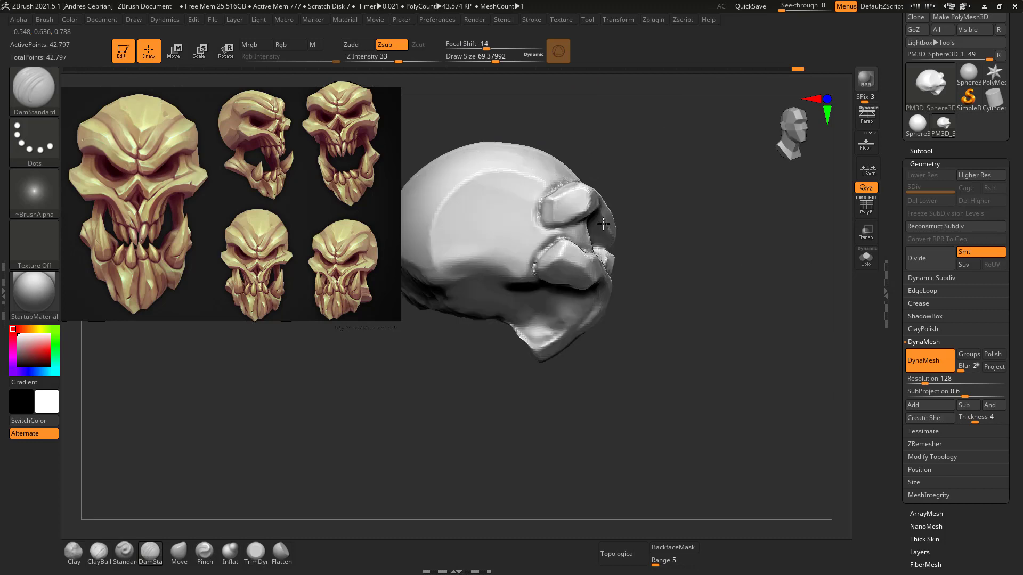
{"action": "key", "text": "ctrl"}
{"action": "right_click_drag", "start_coordinate": [590, 252], "coordinate": [580, 223], "text": "ctrl"}
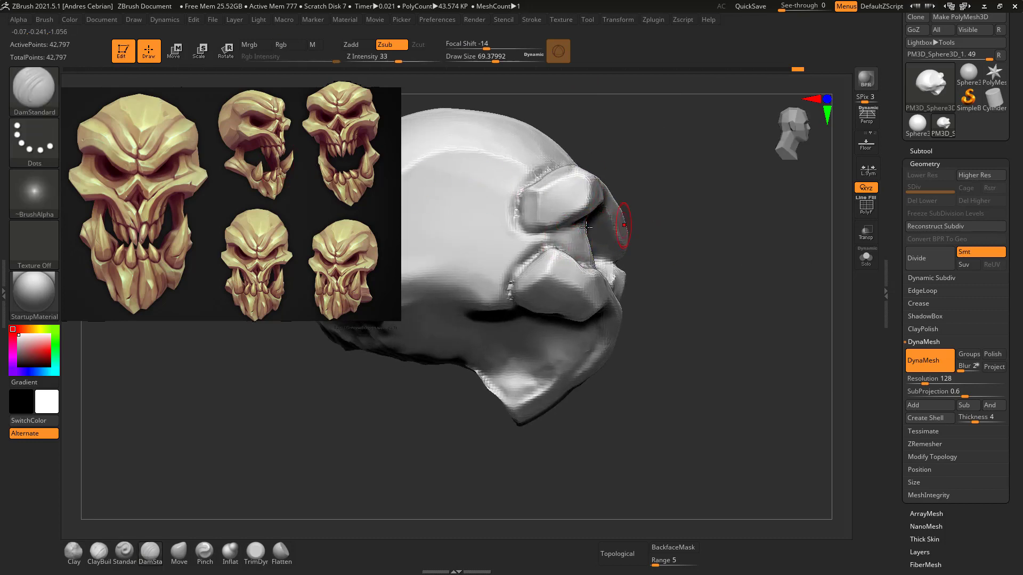
{"action": "left_click_drag", "start_coordinate": [651, 200], "coordinate": [681, 232]}
{"action": "key", "text": "space"}
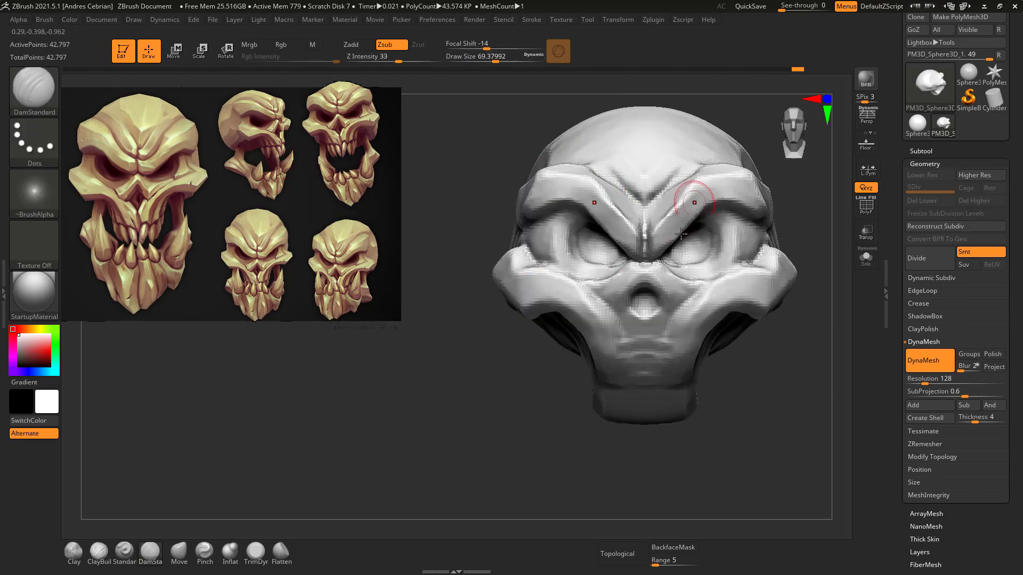
{"action": "mouse_move", "coordinate": [587, 276]}
{"action": "right_mouse_down"}
{"action": "mouse_move", "coordinate": [537, 240]}
{"action": "mouse_move", "coordinate": [486, 296]}
{"action": "right_mouse_up"}
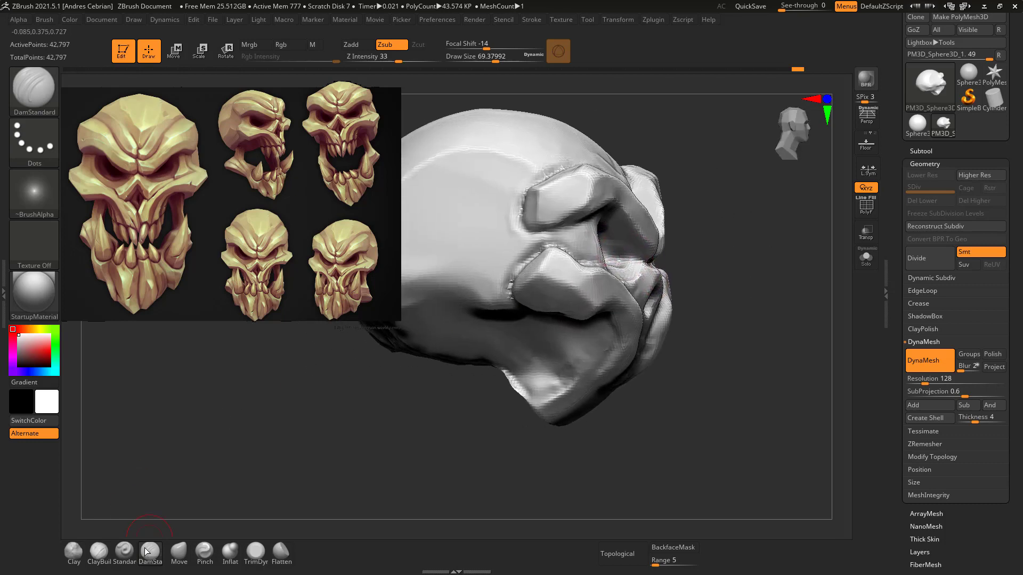
{"action": "left_click", "coordinate": [179, 550]}
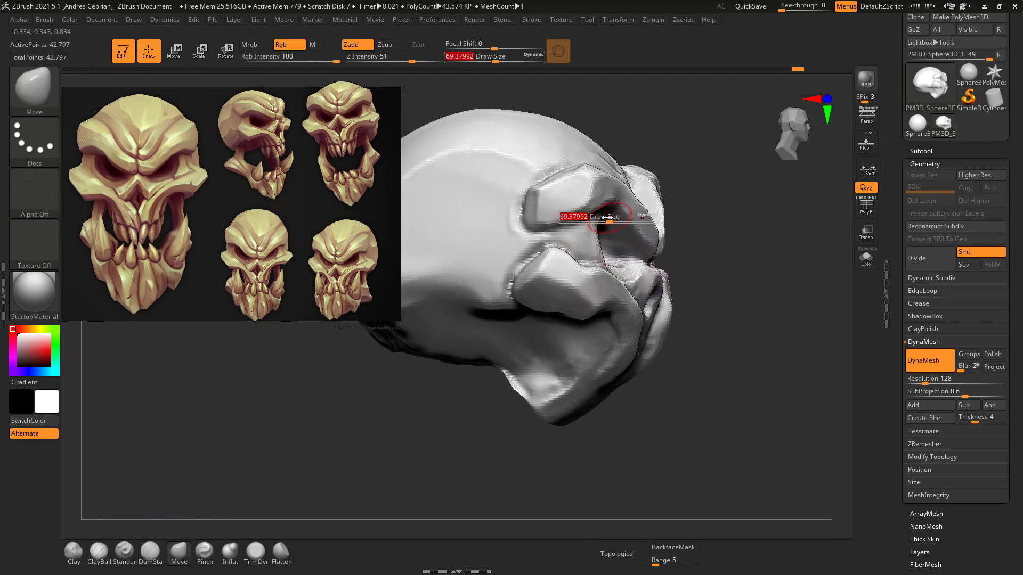
Pull the brow and cheek masses with a large Move brush into a heavier, angled brow.
{"action": "left_click_drag", "start_coordinate": [609, 217], "coordinate": [639, 219]}
{"action": "right_click_drag", "start_coordinate": [605, 229], "coordinate": [627, 239]}
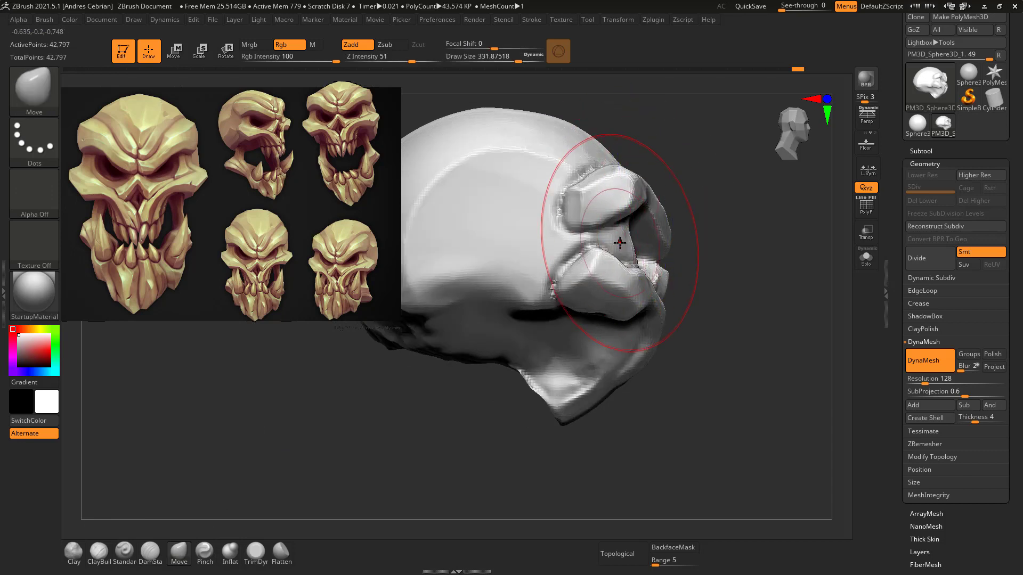
{"action": "mouse_move", "coordinate": [620, 243]}
{"action": "left_mouse_down"}
{"action": "mouse_move", "coordinate": [516, 233]}
{"action": "mouse_move", "coordinate": [624, 222]}
{"action": "left_mouse_up"}
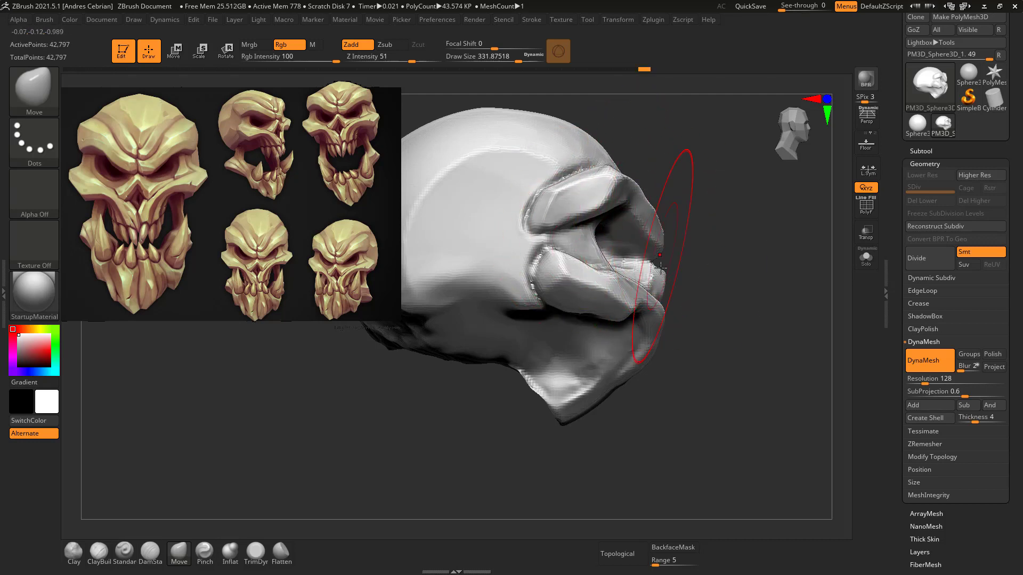
{"action": "key", "text": "s"}
{"action": "mouse_move", "coordinate": [661, 281]}
{"action": "left_mouse_down"}
{"action": "mouse_move", "coordinate": [649, 280]}
{"action": "mouse_move", "coordinate": [597, 216]}
{"action": "left_mouse_up"}
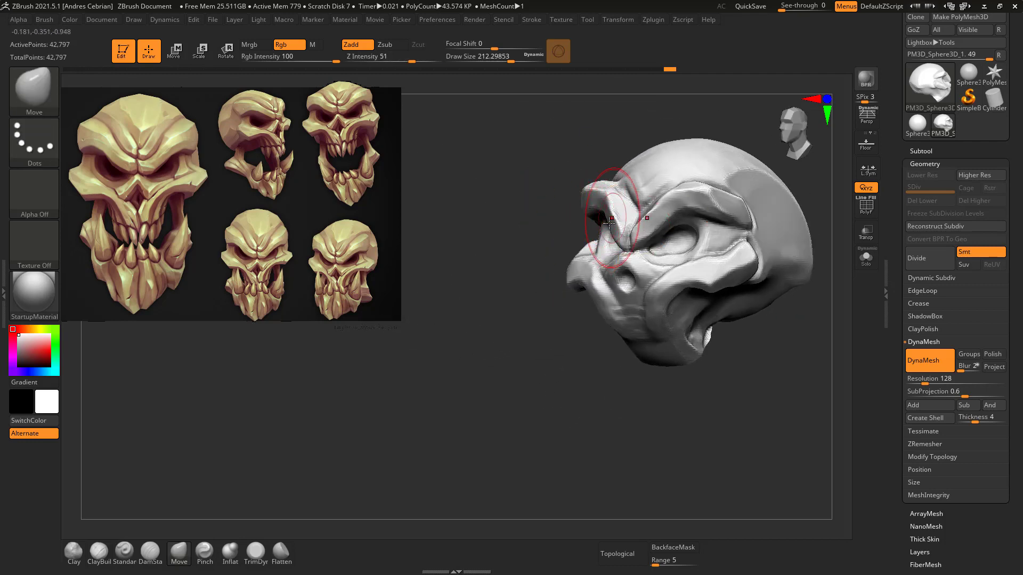
{"action": "mouse_move", "coordinate": [533, 372]}
{"action": "left_mouse_down"}
{"action": "mouse_move", "coordinate": [479, 266]}
{"action": "mouse_move", "coordinate": [561, 300]}
{"action": "mouse_move", "coordinate": [582, 187]}
{"action": "left_mouse_up"}
{"action": "key", "text": "s"}
{"action": "key", "text": "s"}
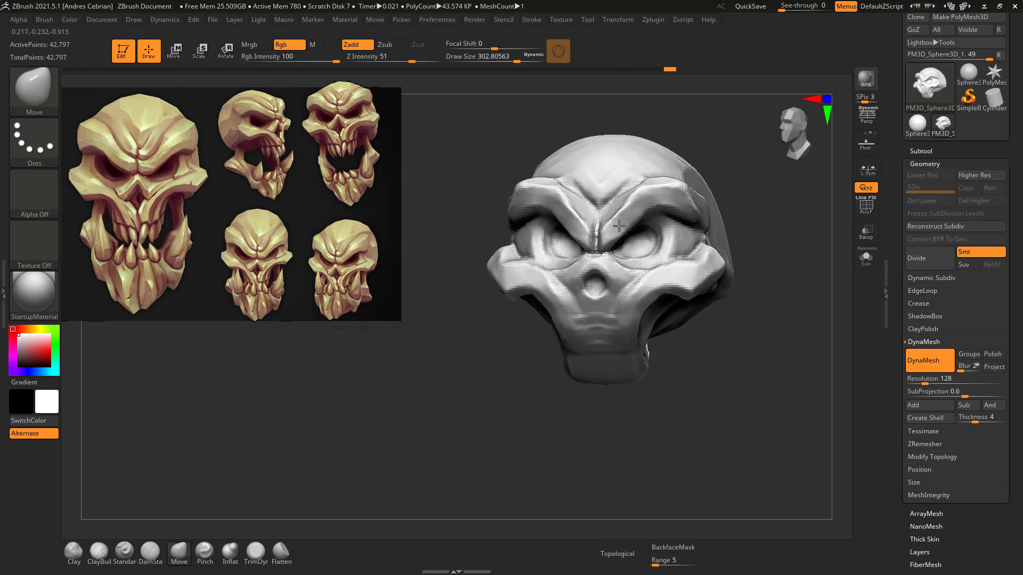
{"action": "left_click_drag", "start_coordinate": [768, 319], "coordinate": [628, 247], "text": "shift"}
{"action": "left_click_drag", "start_coordinate": [719, 159], "coordinate": [849, 90], "text": "shift"}
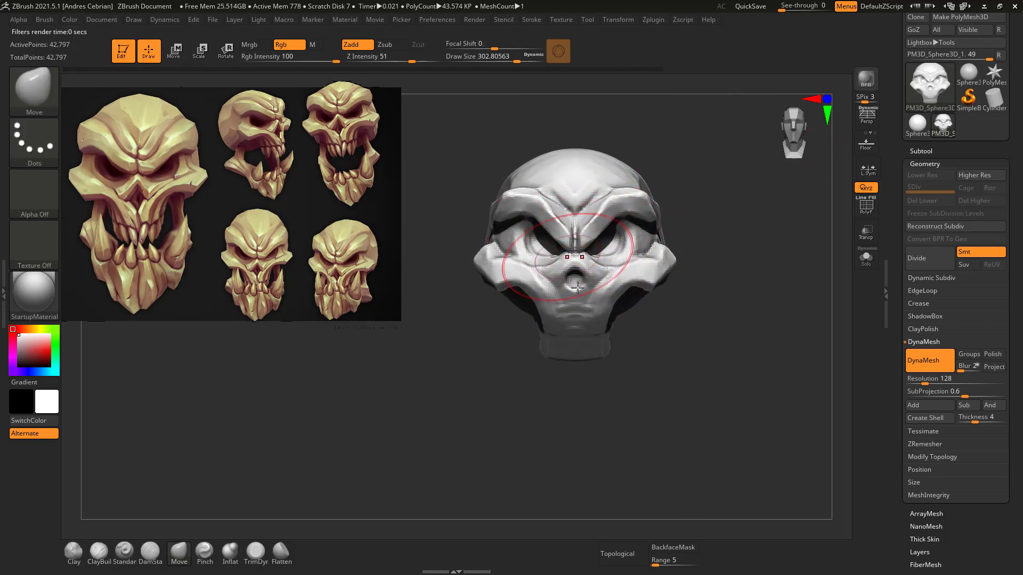
{"action": "mouse_move", "coordinate": [577, 287]}
{"action": "right_mouse_down"}
{"action": "mouse_move", "coordinate": [551, 284]}
{"action": "mouse_move", "coordinate": [525, 206]}
{"action": "right_mouse_up"}
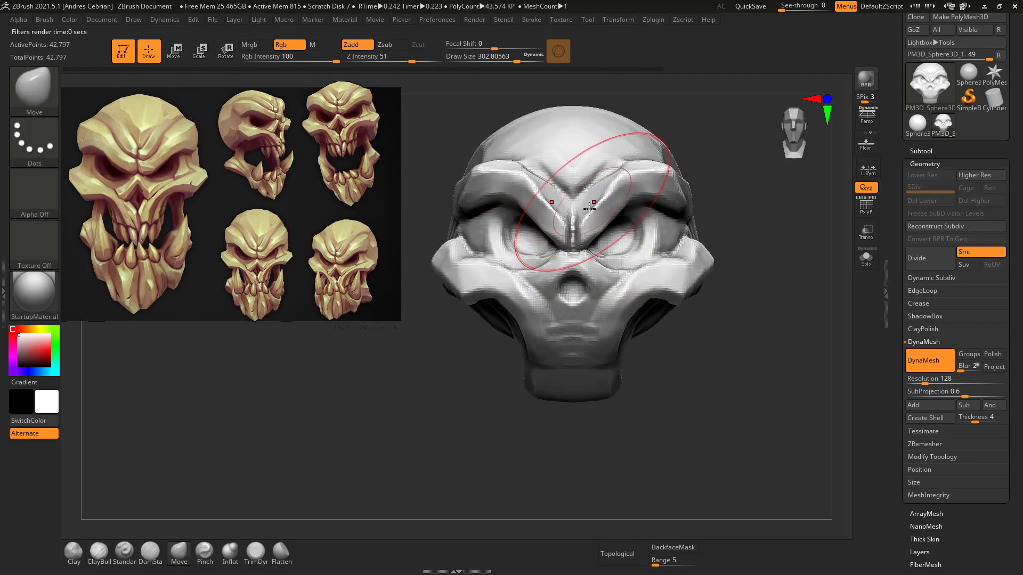
{"action": "mouse_move", "coordinate": [589, 209]}
{"action": "right_mouse_down", "text": "ctrl"}
{"action": "mouse_move", "coordinate": [456, 171]}
{"action": "mouse_move", "coordinate": [534, 241]}
{"action": "right_mouse_up", "text": "ctrl"}
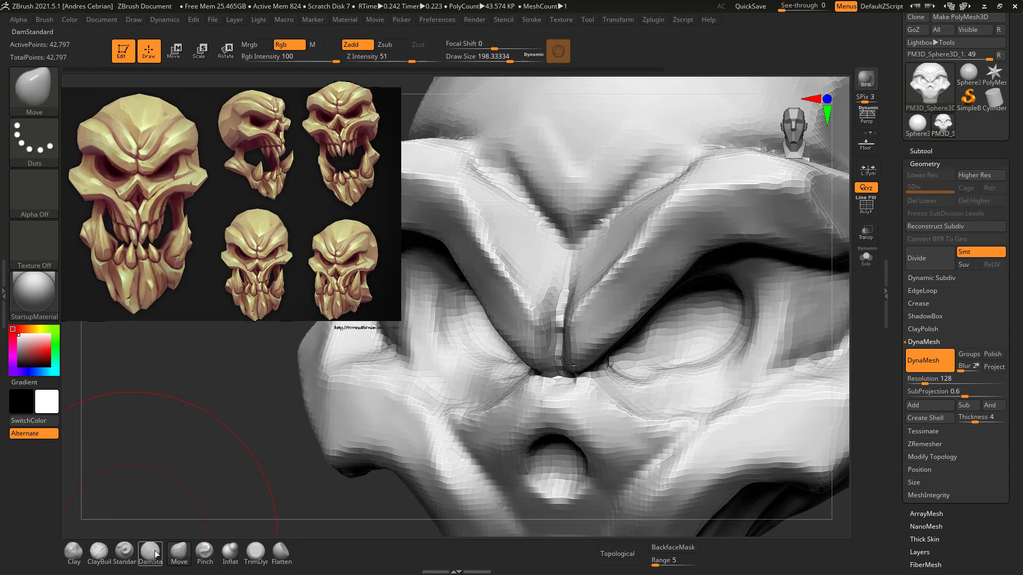
Build up the crease between the brows with a smaller ClayBuildup brush.
{"action": "left_click", "coordinate": [99, 554]}
{"action": "key", "text": "s"}
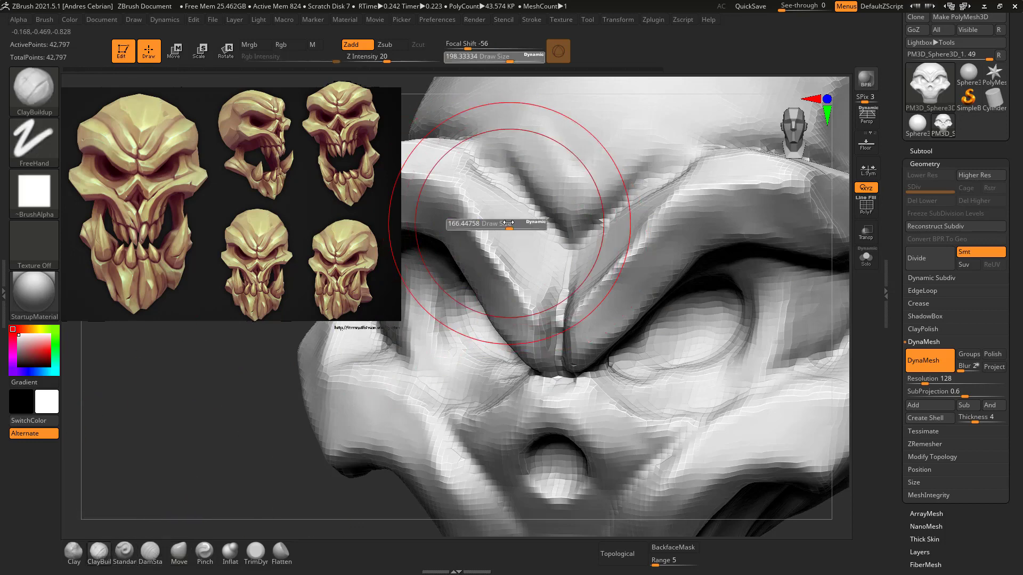
{"action": "mouse_move", "coordinate": [496, 218]}
{"action": "left_mouse_down"}
{"action": "mouse_move", "coordinate": [468, 218]}
{"action": "mouse_move", "coordinate": [514, 206]}
{"action": "left_mouse_up"}
{"action": "mouse_move", "coordinate": [540, 250]}
{"action": "left_mouse_down"}
{"action": "mouse_move", "coordinate": [548, 286]}
{"action": "mouse_move", "coordinate": [547, 274]}
{"action": "left_mouse_up"}
{"action": "mouse_move", "coordinate": [507, 230]}
{"action": "right_mouse_down"}
{"action": "mouse_move", "coordinate": [491, 240]}
{"action": "mouse_move", "coordinate": [469, 224]}
{"action": "right_mouse_up"}
{"action": "left_click_drag", "start_coordinate": [484, 265], "coordinate": [511, 324]}
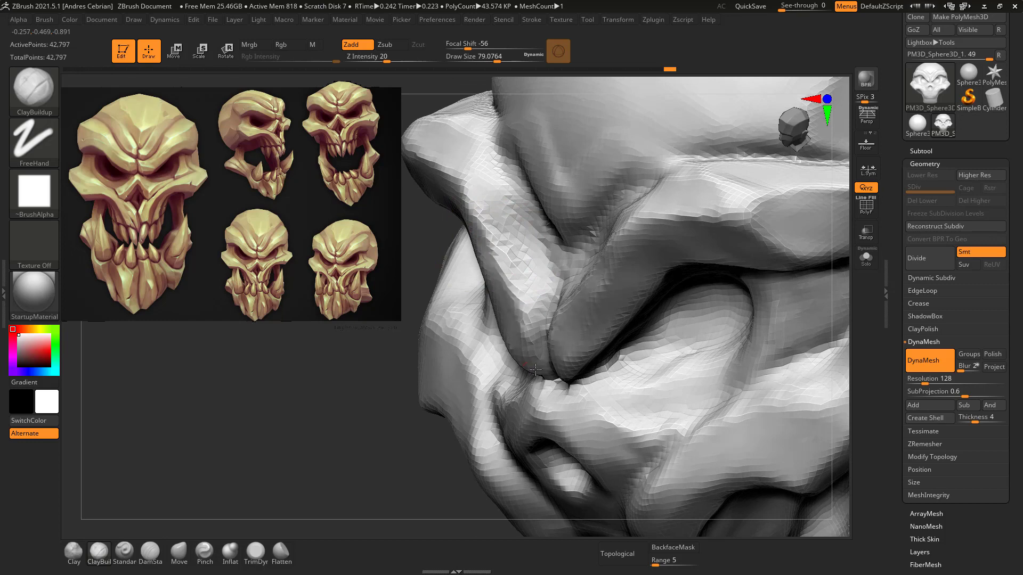
Sculpt a crease above the left brow, smooth the brow V, and groove across the brow.
{"action": "right_click_drag", "start_coordinate": [525, 262], "coordinate": [544, 151]}
{"action": "left_click_drag", "start_coordinate": [551, 243], "coordinate": [507, 198]}
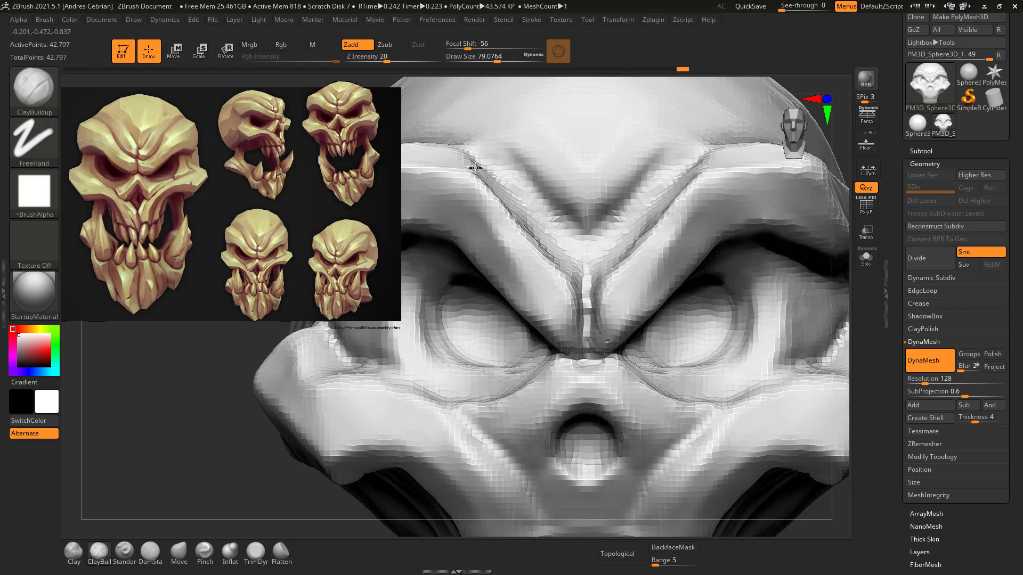
{"action": "left_click_drag", "start_coordinate": [480, 159], "coordinate": [542, 224], "text": "shift"}
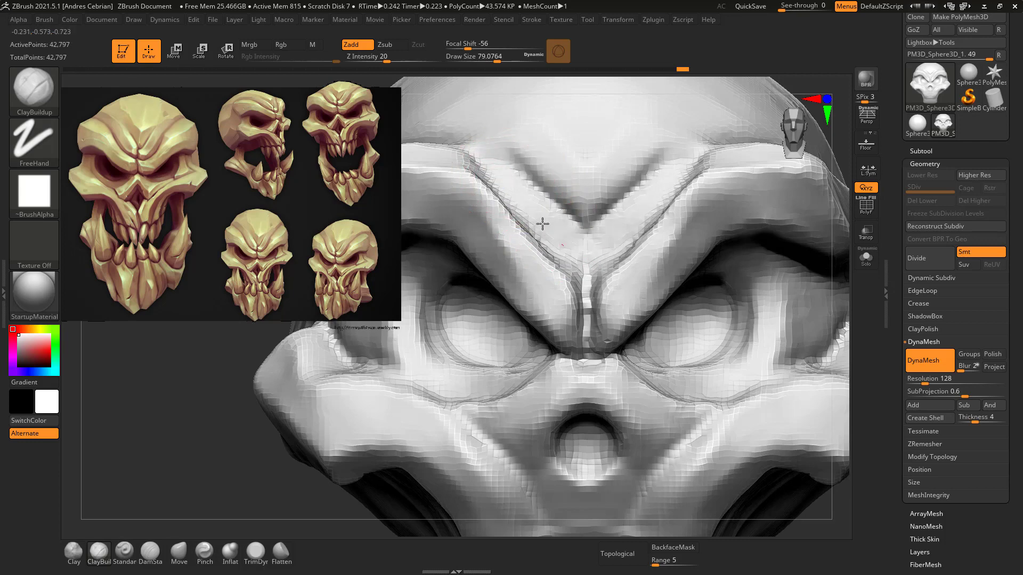
{"action": "key", "text": "f"}
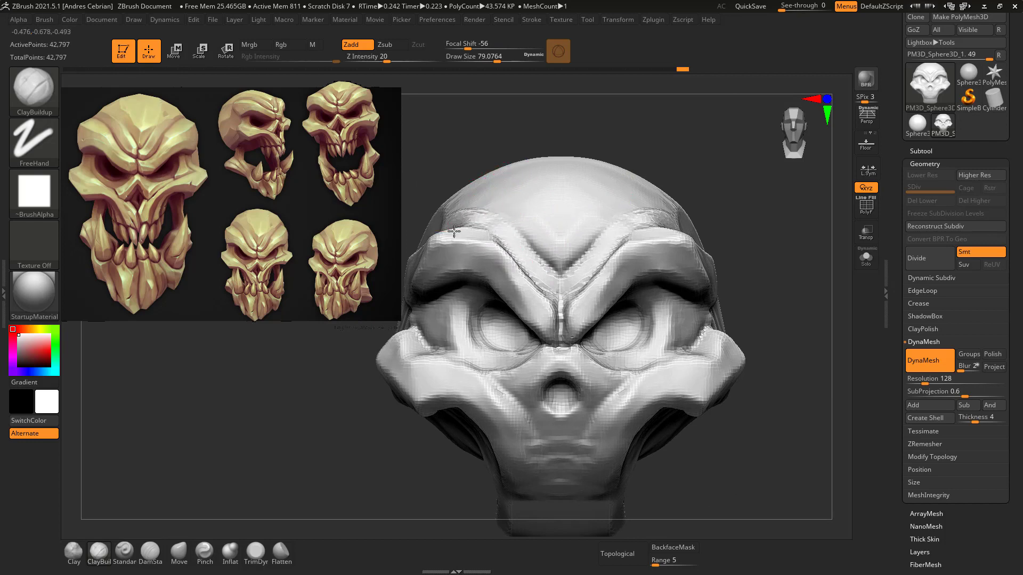
{"action": "mouse_move", "coordinate": [472, 180]}
{"action": "right_mouse_down"}
{"action": "mouse_move", "coordinate": [555, 217]}
{"action": "mouse_move", "coordinate": [544, 235]}
{"action": "right_mouse_up"}
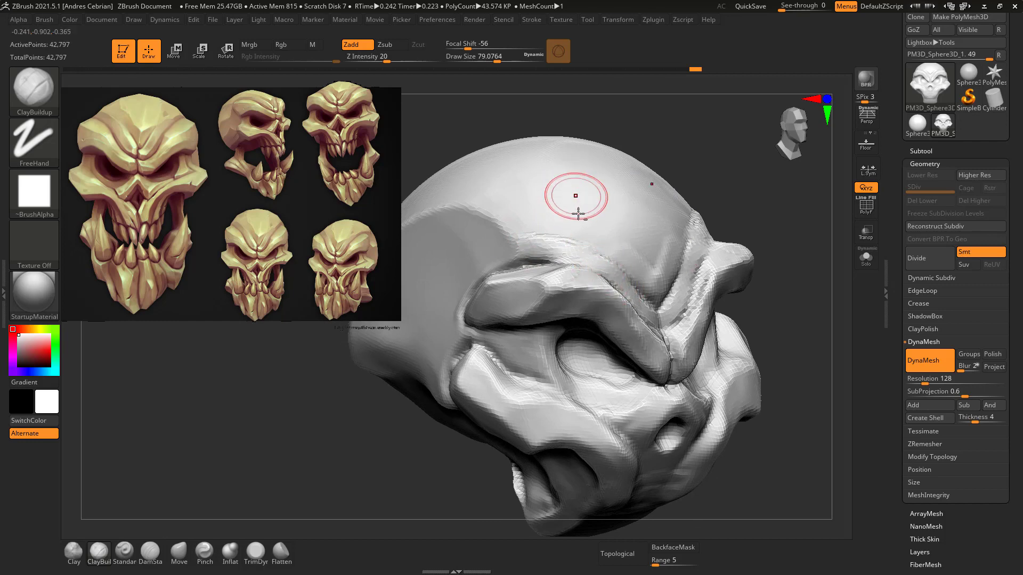
{"action": "left_click_drag", "start_coordinate": [560, 229], "coordinate": [627, 256]}
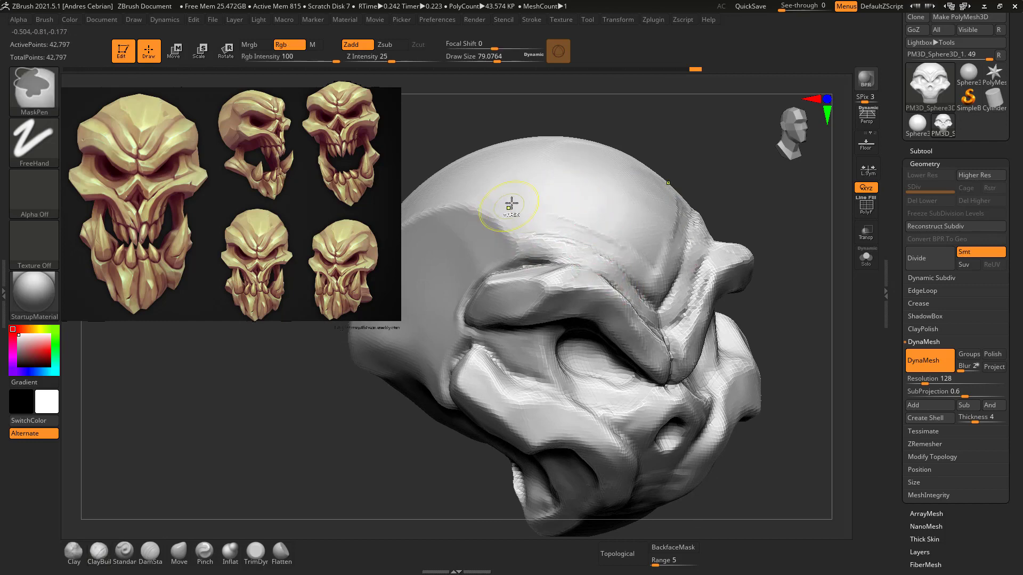
{"action": "right_click_drag", "start_coordinate": [457, 263], "coordinate": [451, 243], "text": "shift"}
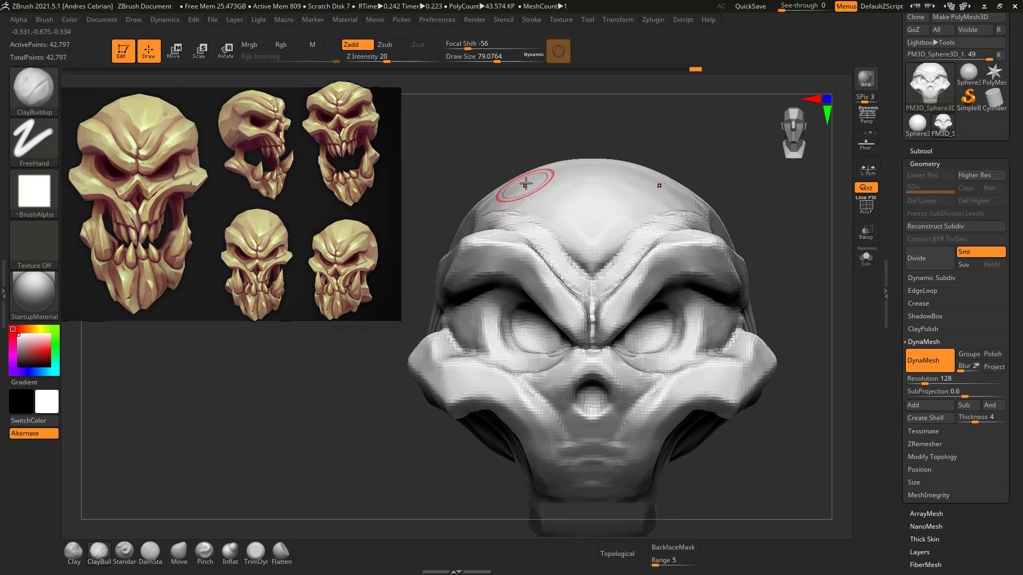
{"action": "right_click_drag", "start_coordinate": [510, 196], "coordinate": [484, 218], "text": "alt"}
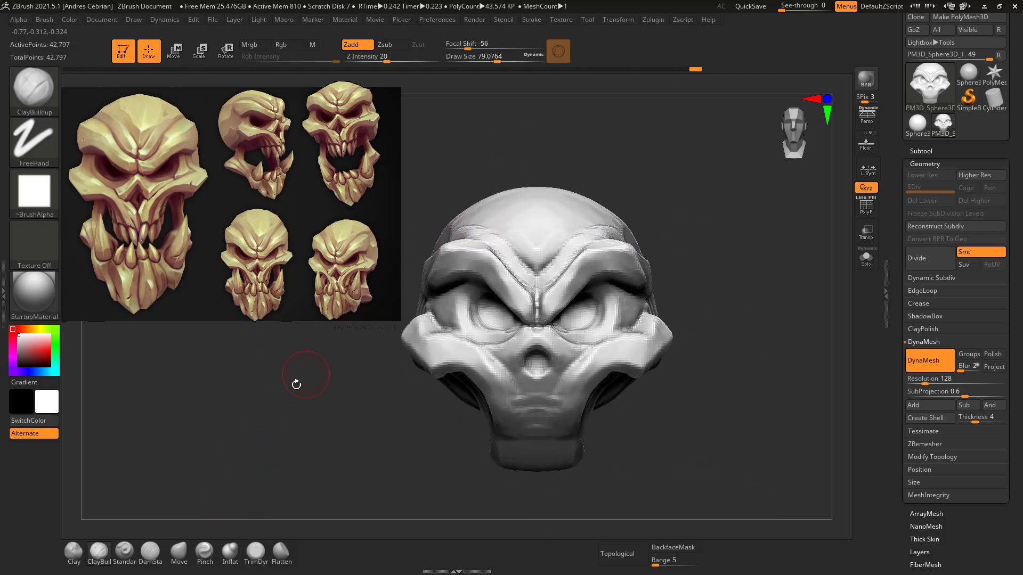
Pull the forehead outline outward symmetrically with the Move brush enlarged to about 496.
{"action": "left_click", "coordinate": [180, 550]}
{"action": "key", "text": "s"}
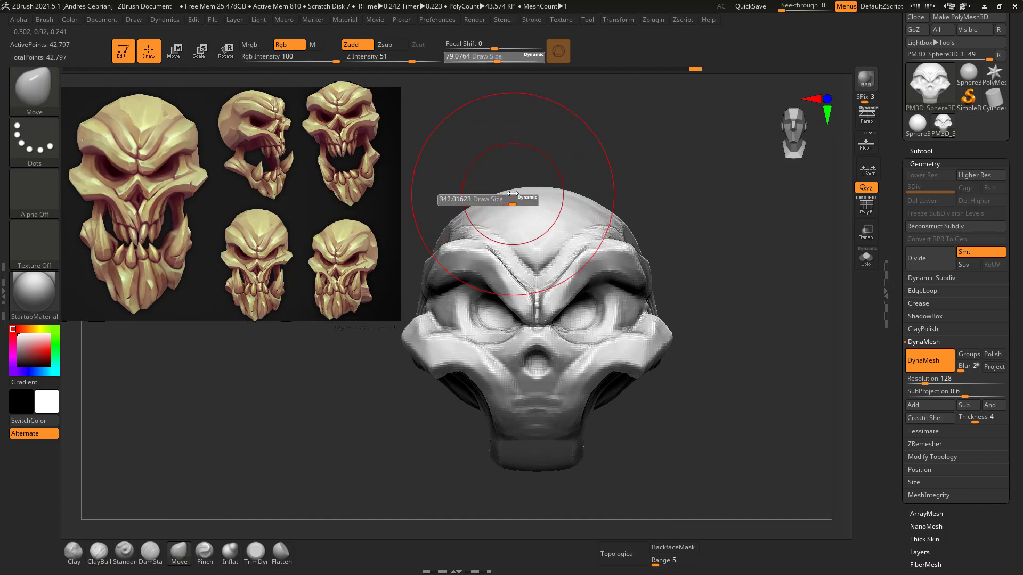
{"action": "left_click_drag", "start_coordinate": [405, 251], "coordinate": [448, 244]}
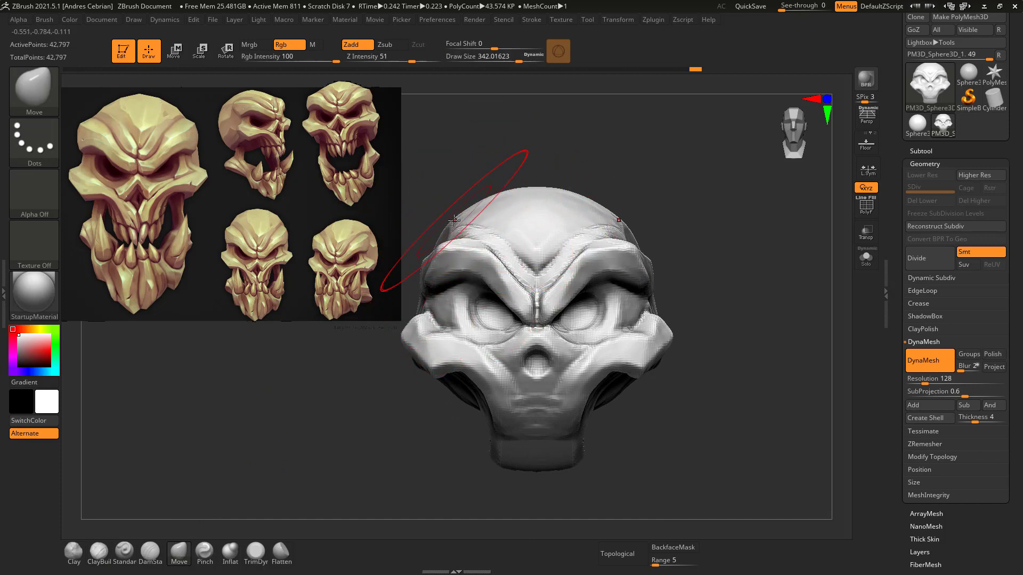
{"action": "key", "text": "s"}
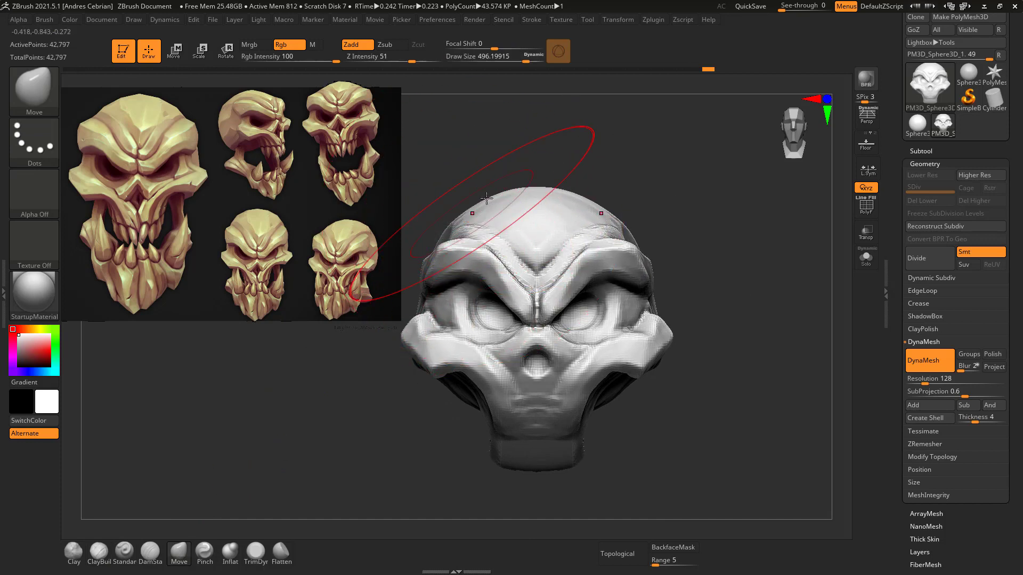
{"action": "left_click_drag", "start_coordinate": [465, 217], "coordinate": [497, 195]}
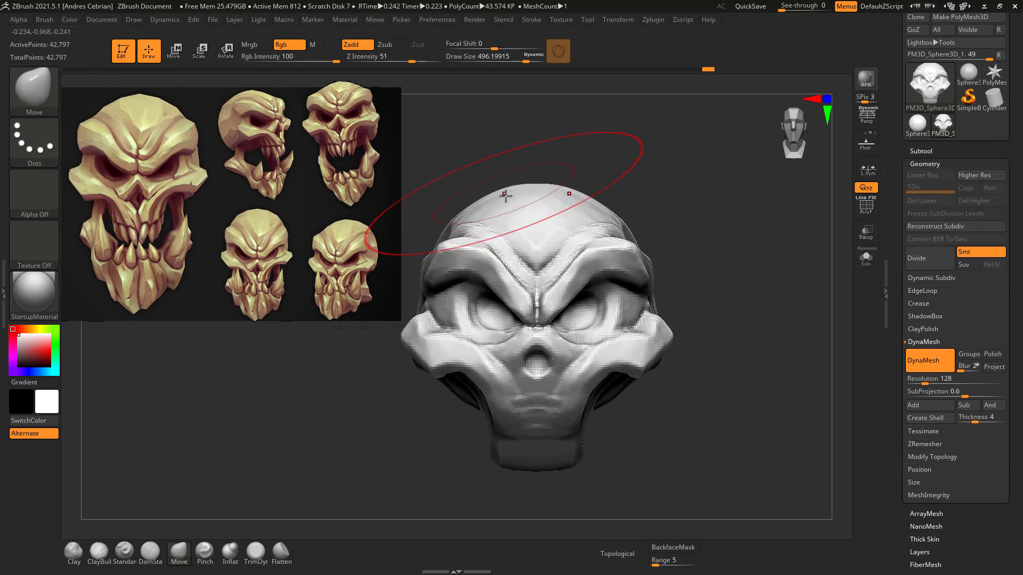
{"action": "left_click_drag", "start_coordinate": [584, 151], "coordinate": [570, 154]}
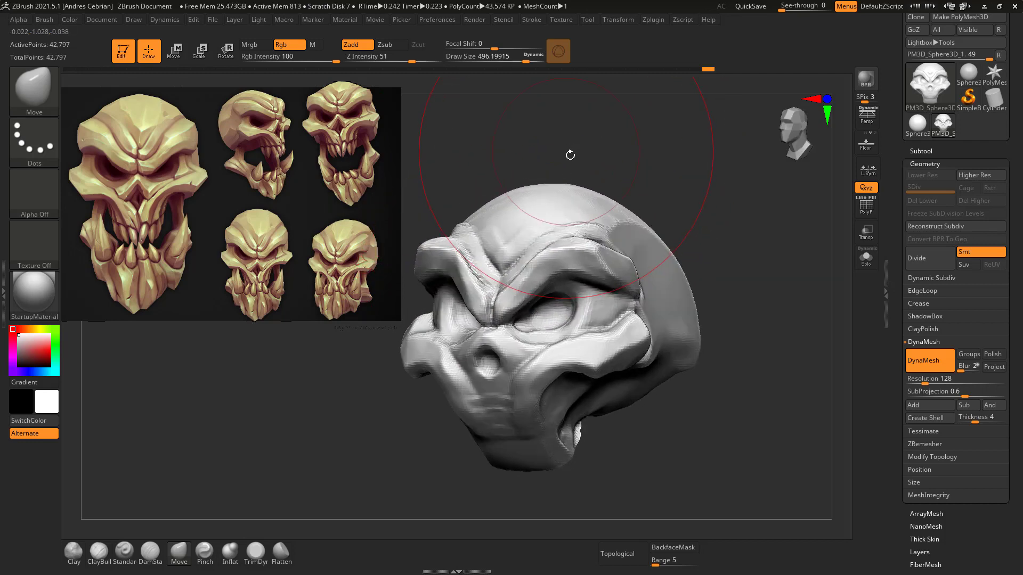
{"action": "mouse_move", "coordinate": [324, 213]}
{"action": "left_mouse_down"}
{"action": "mouse_move", "coordinate": [537, 191]}
{"action": "mouse_move", "coordinate": [499, 196]}
{"action": "mouse_move", "coordinate": [525, 201]}
{"action": "left_mouse_up"}
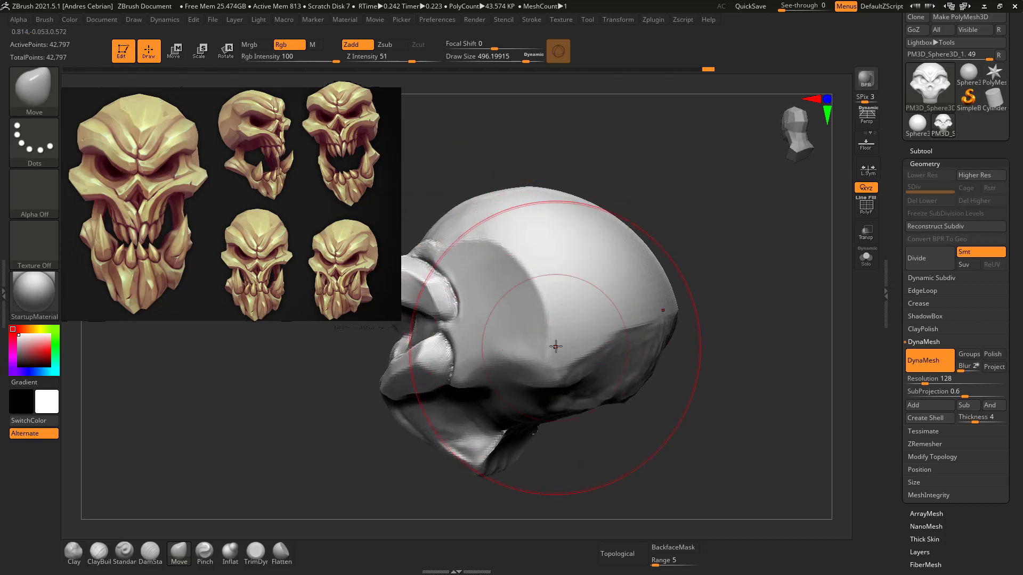
Trim a flat TrimDynamic plane into the skull's side, return to front view, and show the subtools.
{"action": "left_click", "coordinate": [257, 556]}
{"action": "mouse_move", "coordinate": [484, 313]}
{"action": "left_mouse_down"}
{"action": "mouse_move", "coordinate": [555, 317]}
{"action": "mouse_move", "coordinate": [545, 301]}
{"action": "left_mouse_up"}
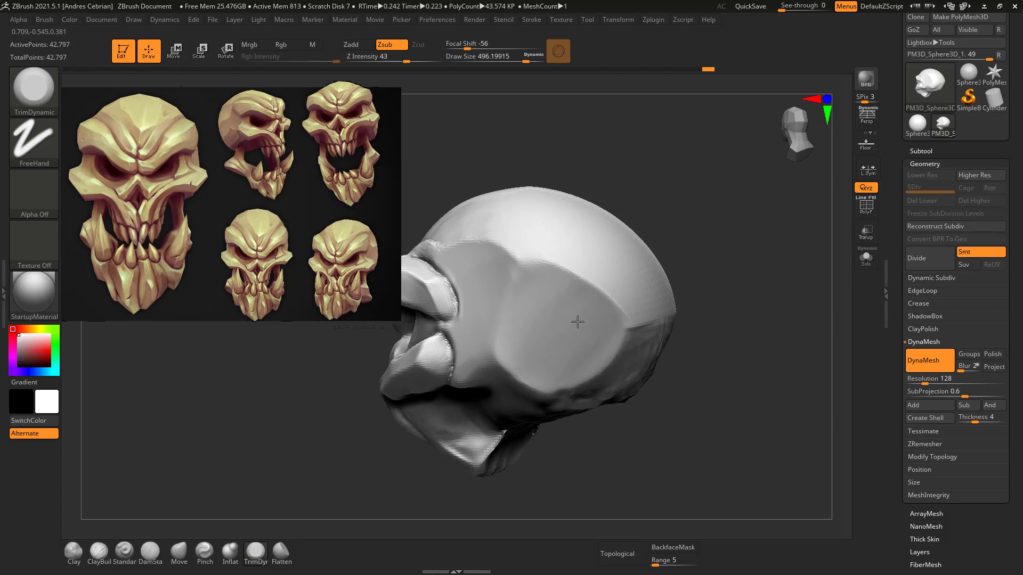
{"action": "mouse_move", "coordinate": [662, 235]}
{"action": "right_mouse_down"}
{"action": "mouse_move", "coordinate": [689, 238]}
{"action": "mouse_move", "coordinate": [636, 273]}
{"action": "mouse_move", "coordinate": [726, 295]}
{"action": "right_mouse_up"}
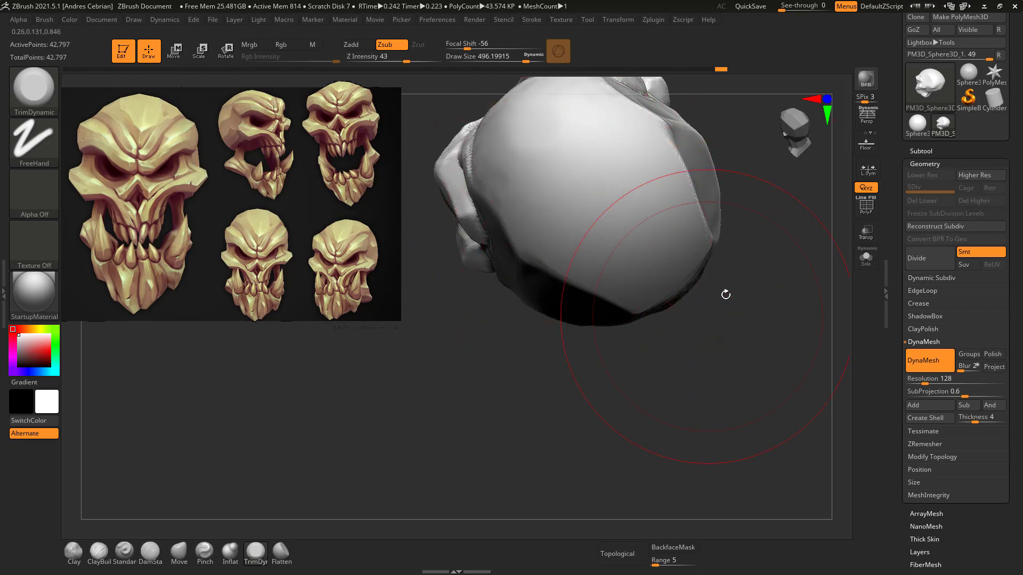
{"action": "mouse_move", "coordinate": [679, 270]}
{"action": "right_mouse_down"}
{"action": "mouse_move", "coordinate": [601, 342]}
{"action": "mouse_move", "coordinate": [621, 297]}
{"action": "mouse_move", "coordinate": [628, 320]}
{"action": "mouse_move", "coordinate": [594, 263]}
{"action": "mouse_move", "coordinate": [664, 208]}
{"action": "mouse_move", "coordinate": [630, 215]}
{"action": "right_mouse_up"}
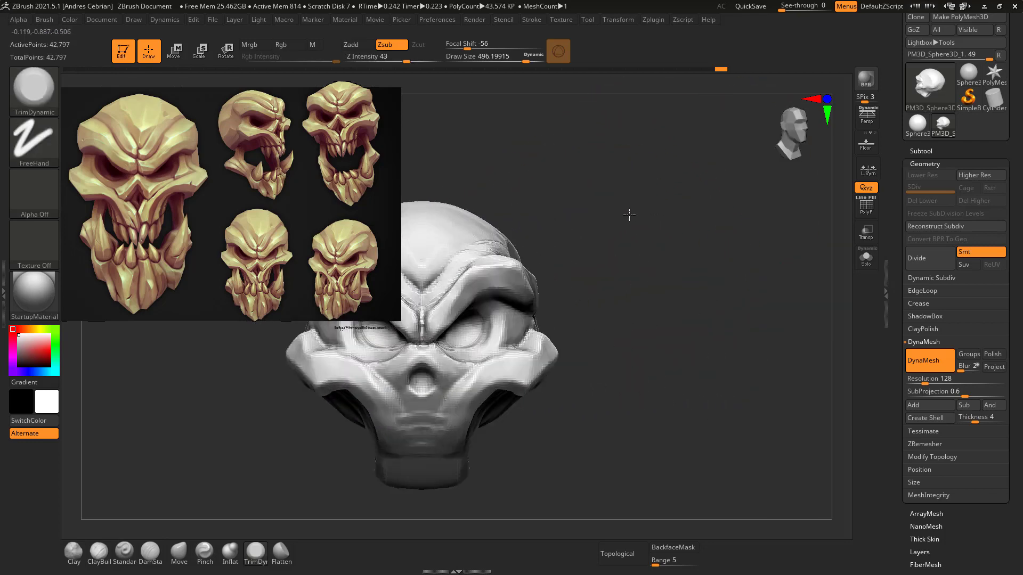
{"action": "mouse_move", "coordinate": [580, 242]}
{"action": "right_mouse_down", "text": "alt"}
{"action": "mouse_move", "coordinate": [622, 219]}
{"action": "mouse_move", "coordinate": [533, 224]}
{"action": "right_mouse_up", "text": "alt"}
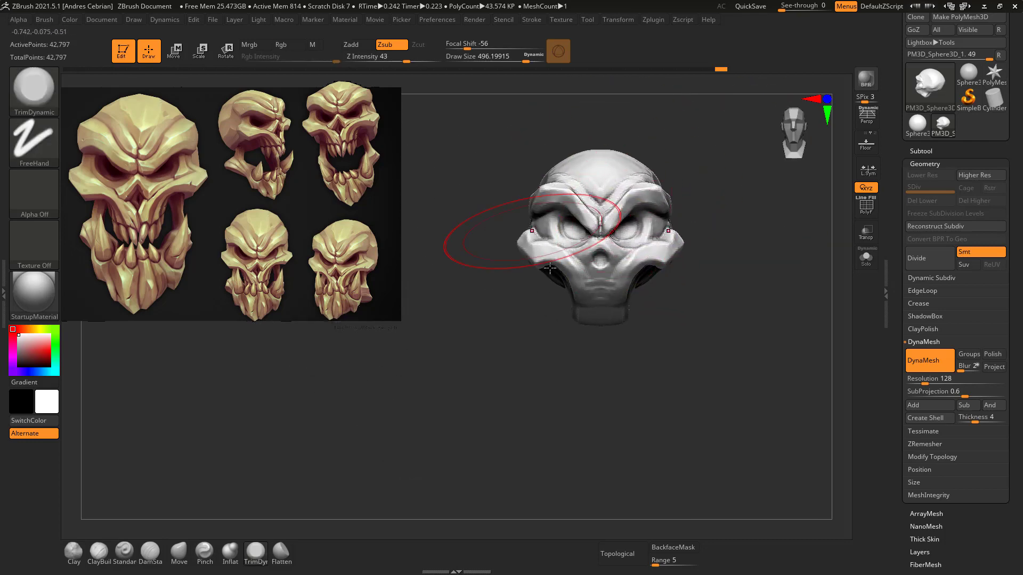
{"action": "mouse_move", "coordinate": [469, 240]}
{"action": "right_mouse_down", "text": "ctrl"}
{"action": "mouse_move", "coordinate": [653, 219]}
{"action": "mouse_move", "coordinate": [640, 232]}
{"action": "right_mouse_up", "text": "ctrl"}
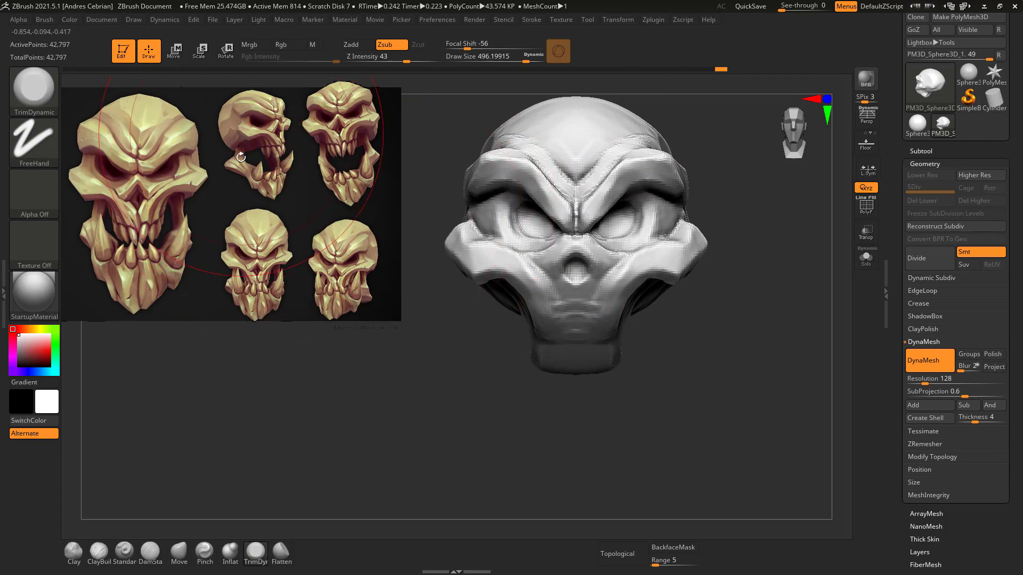
{"action": "left_click", "coordinate": [917, 150]}
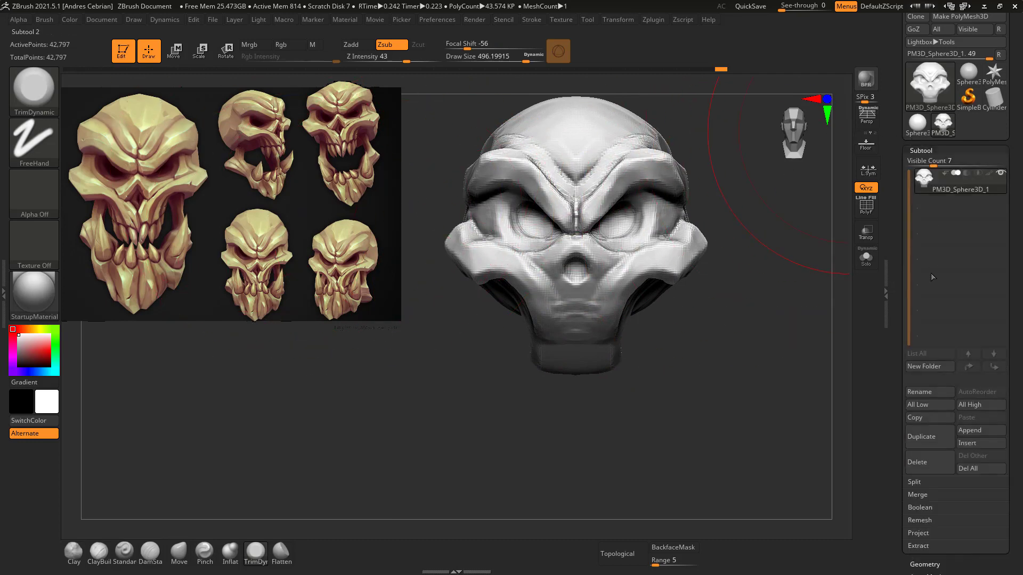
Insert a sphere subtool, move it below the transparent skull, and stretch it vertically.
{"action": "left_click", "coordinate": [982, 444]}
{"action": "left_click", "coordinate": [510, 400]}
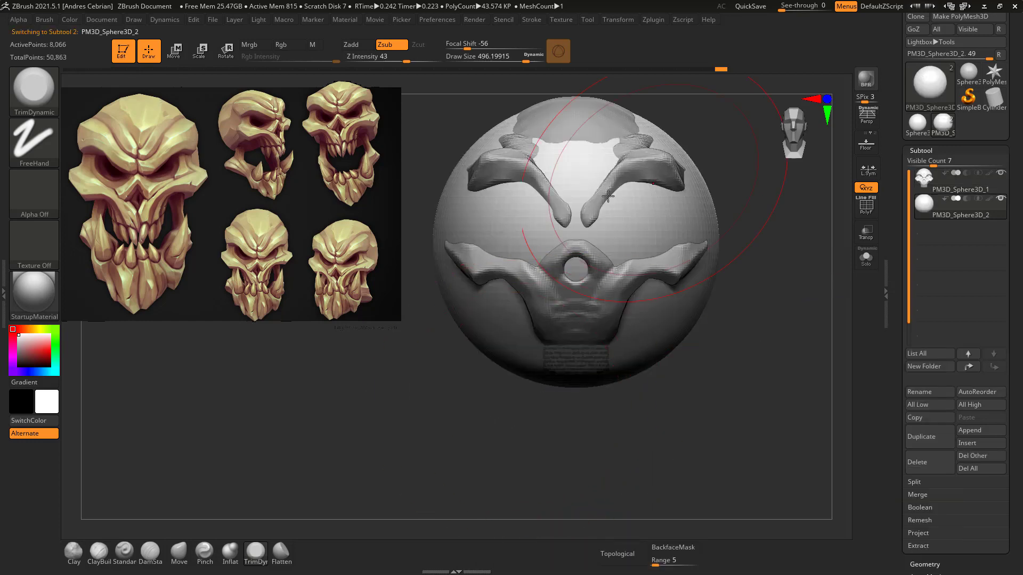
{"action": "key", "text": "w"}
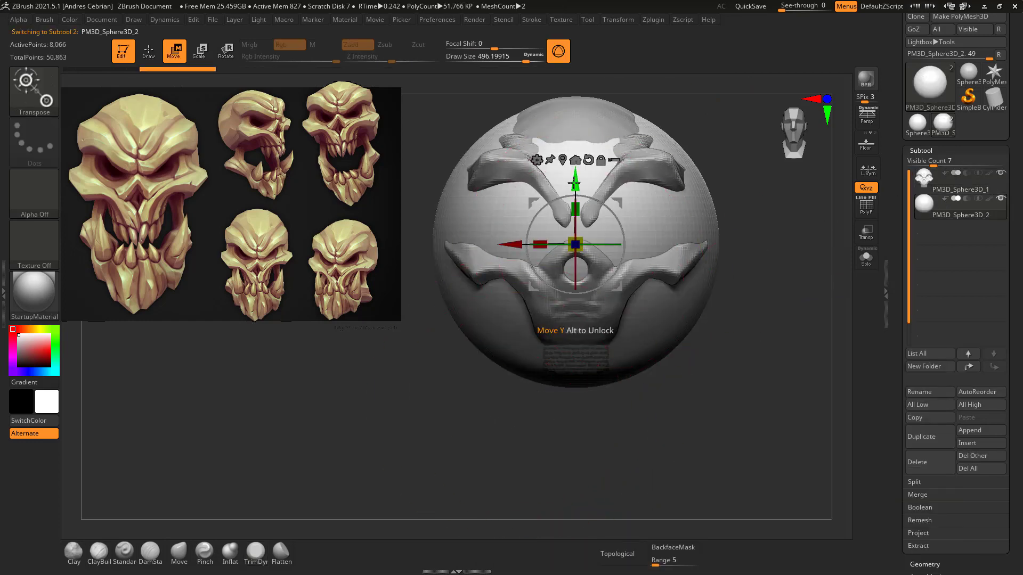
{"action": "left_click_drag", "start_coordinate": [574, 183], "coordinate": [575, 294]}
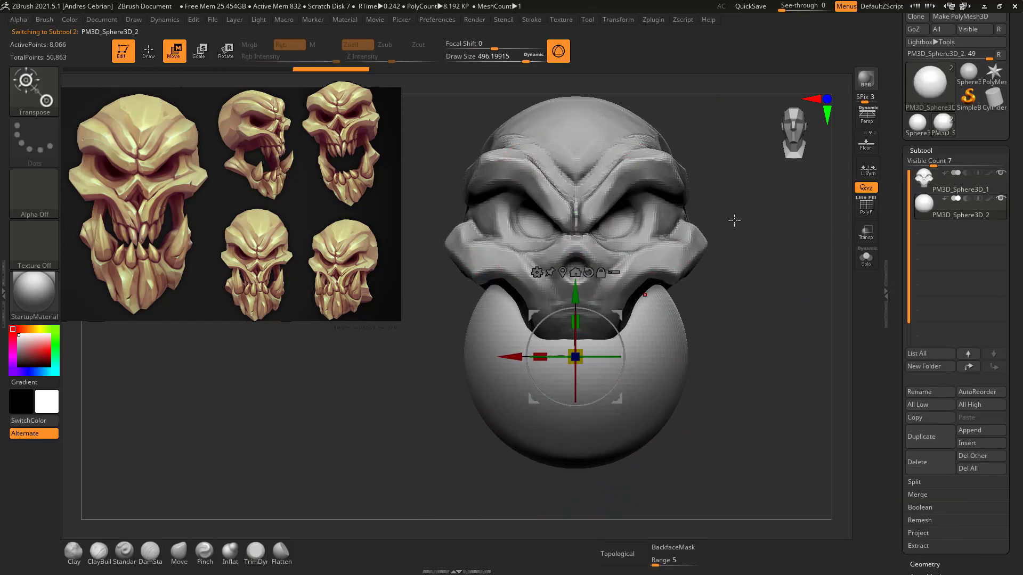
{"action": "left_click", "coordinate": [865, 232]}
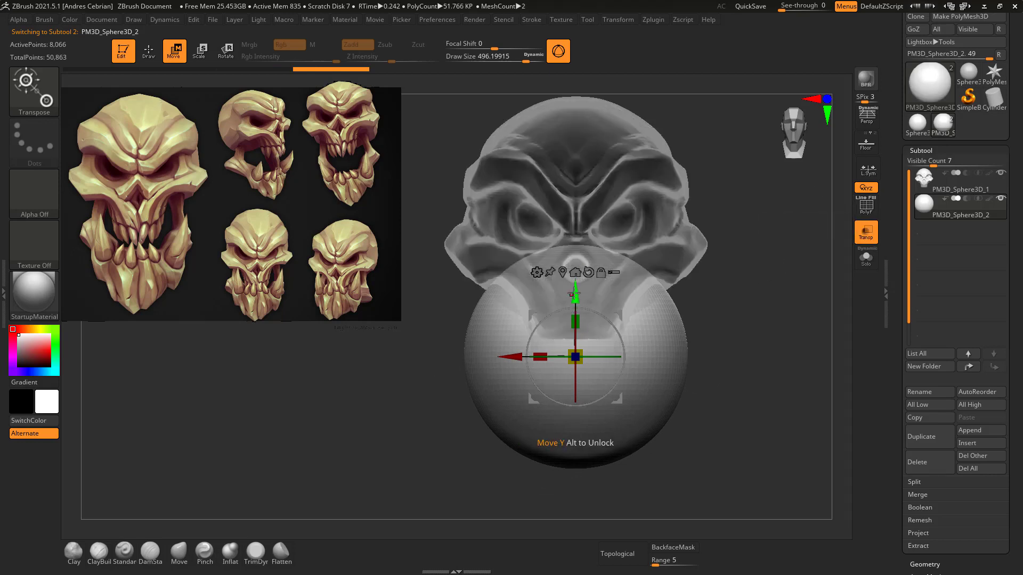
{"action": "left_click_drag", "start_coordinate": [577, 322], "coordinate": [576, 314]}
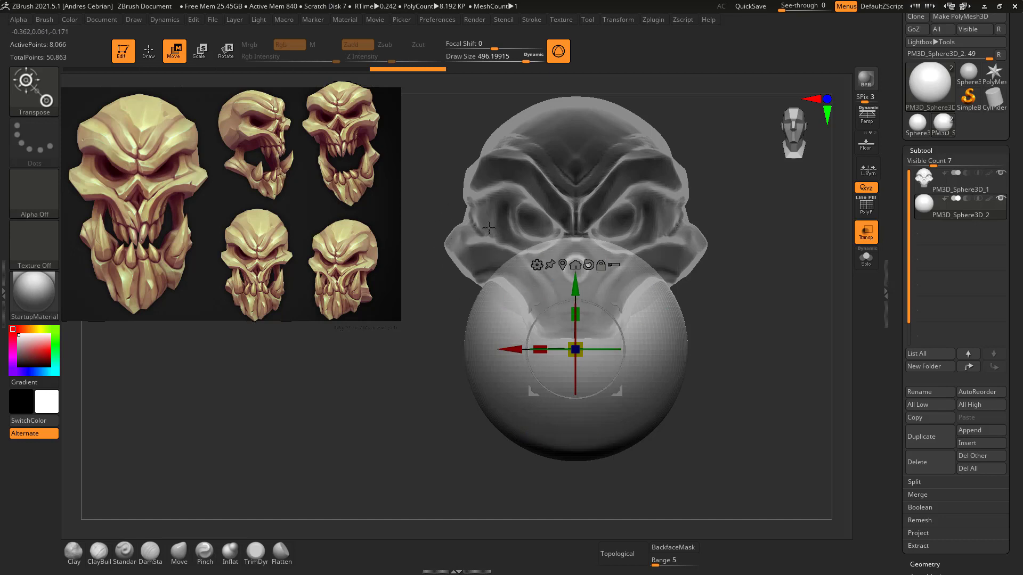
Mask a vertical rectangle over the jaw sphere's front and invert the mask.
{"action": "key", "text": "q"}
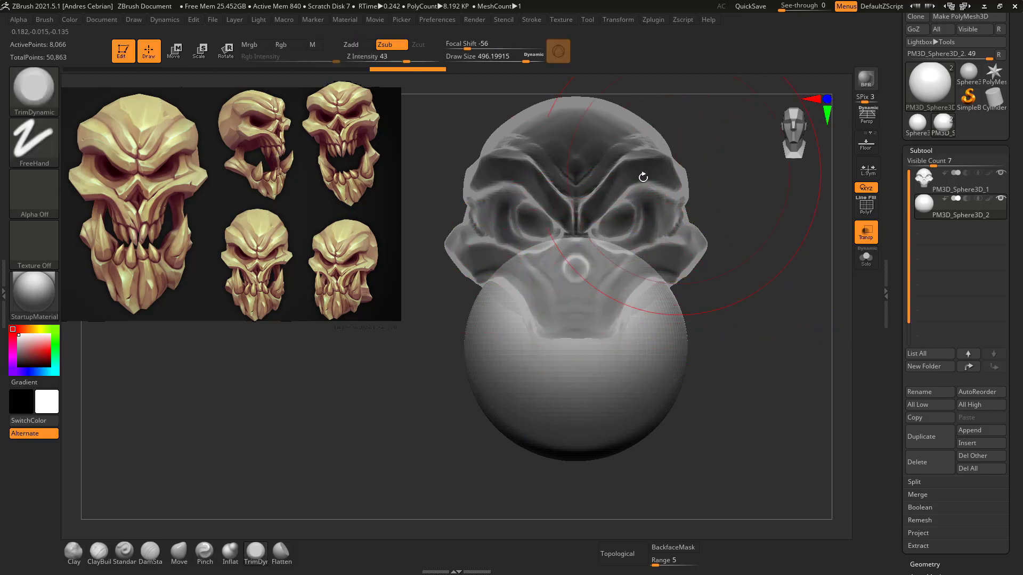
{"action": "mouse_move", "coordinate": [620, 155]}
{"action": "left_mouse_down", "text": "ctrl"}
{"action": "mouse_move", "coordinate": [522, 425]}
{"action": "mouse_move", "coordinate": [531, 398]}
{"action": "left_mouse_up", "text": "ctrl"}
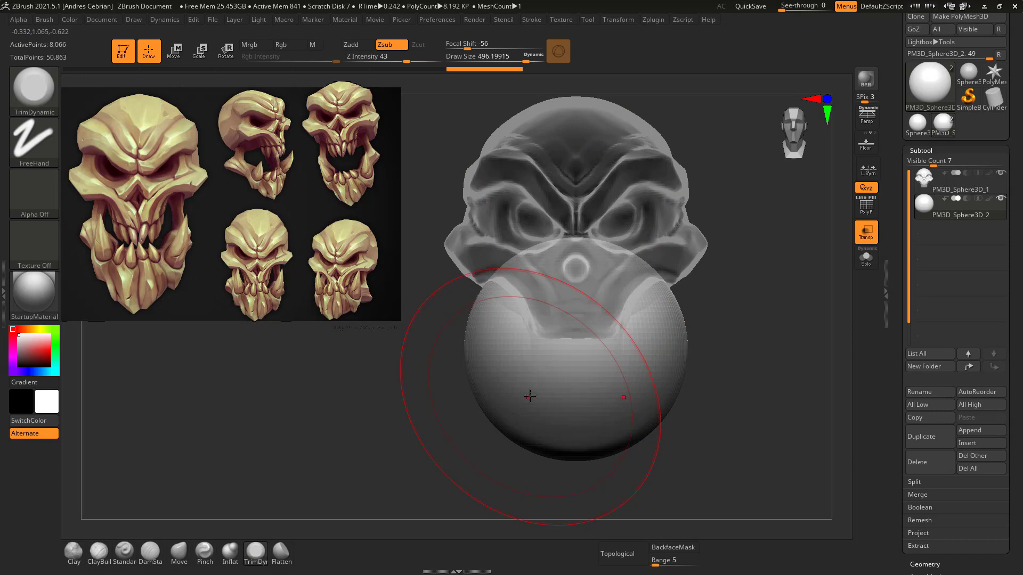
{"action": "mouse_move", "coordinate": [602, 155]}
{"action": "left_mouse_down", "text": "ctrl"}
{"action": "mouse_move", "coordinate": [527, 427]}
{"action": "mouse_move", "coordinate": [516, 428]}
{"action": "mouse_move", "coordinate": [519, 399]}
{"action": "left_mouse_up", "text": "ctrl"}
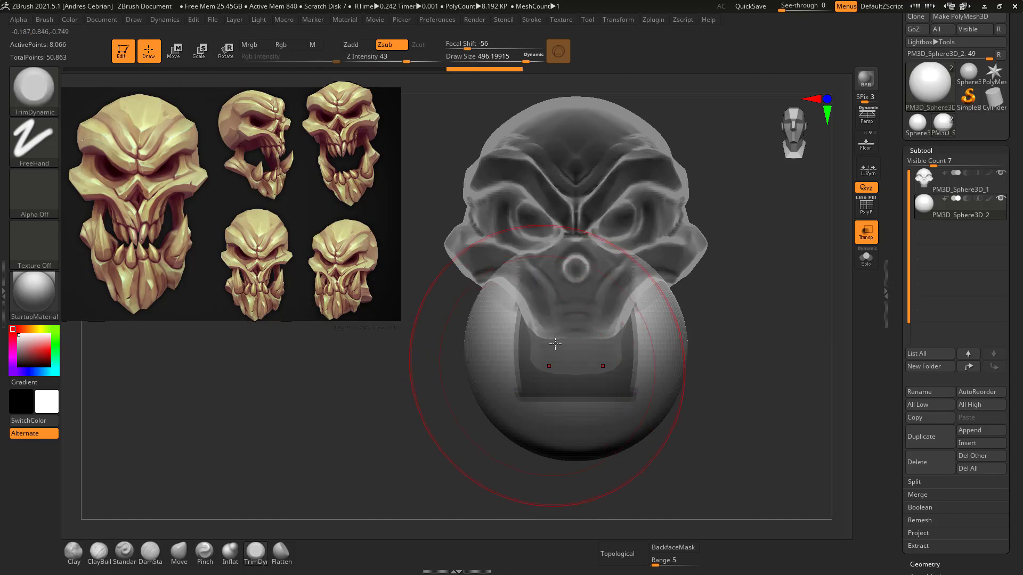
{"action": "left_click", "coordinate": [683, 302], "text": "ctrl"}
{"action": "key", "text": "b"}
{"action": "key", "text": "t"}
{"action": "key", "text": "d"}
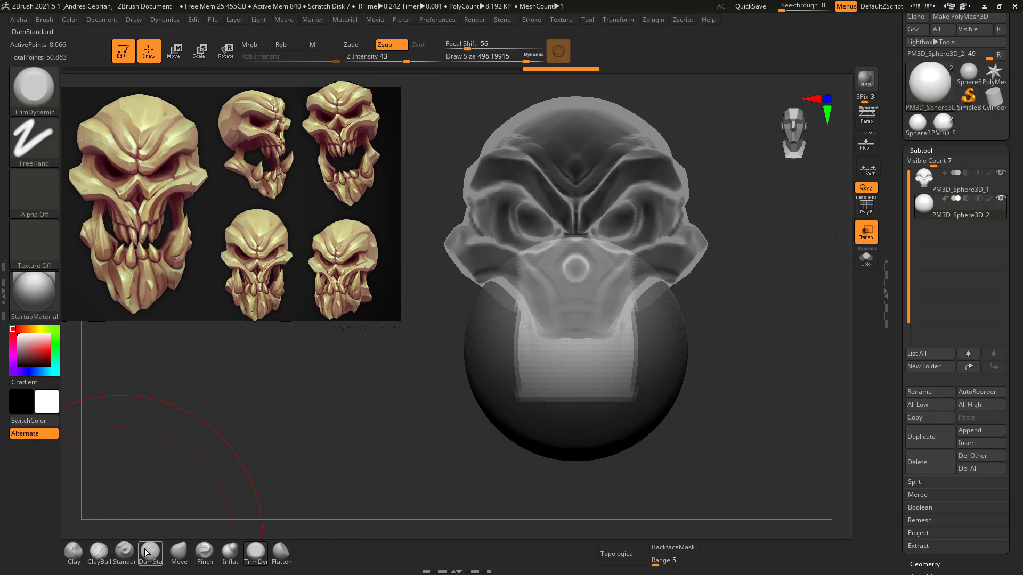
Build up clay on the unmasked front block with ClayBuildup at Draw Size about 242.
{"action": "left_click", "coordinate": [99, 550]}
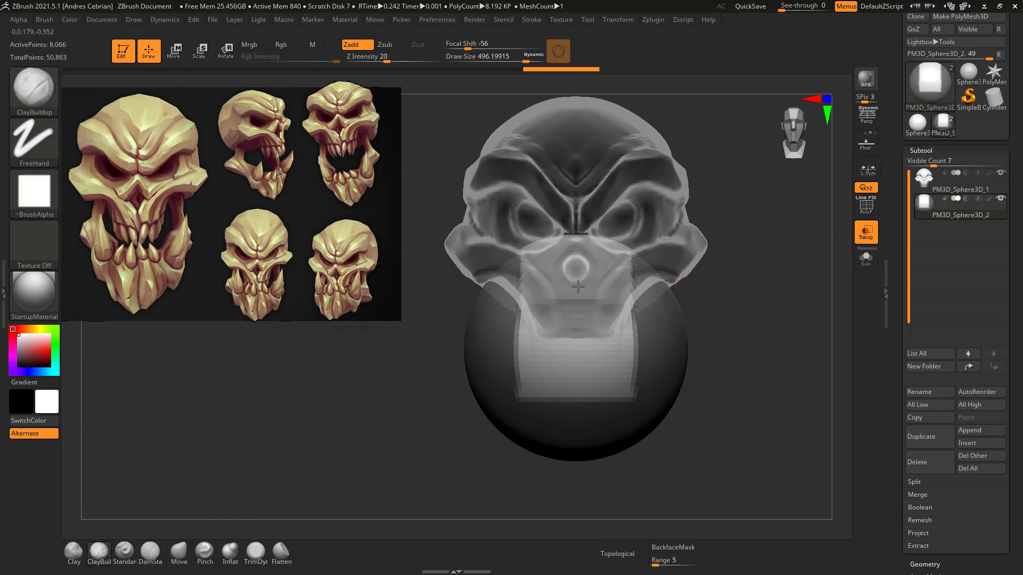
{"action": "mouse_move", "coordinate": [572, 295]}
{"action": "left_mouse_down"}
{"action": "mouse_move", "coordinate": [583, 276]}
{"action": "mouse_move", "coordinate": [581, 362]}
{"action": "mouse_move", "coordinate": [566, 383]}
{"action": "mouse_move", "coordinate": [554, 365]}
{"action": "left_mouse_up"}
{"action": "key", "text": "s"}
{"action": "right_click_drag", "start_coordinate": [586, 368], "coordinate": [550, 368]}
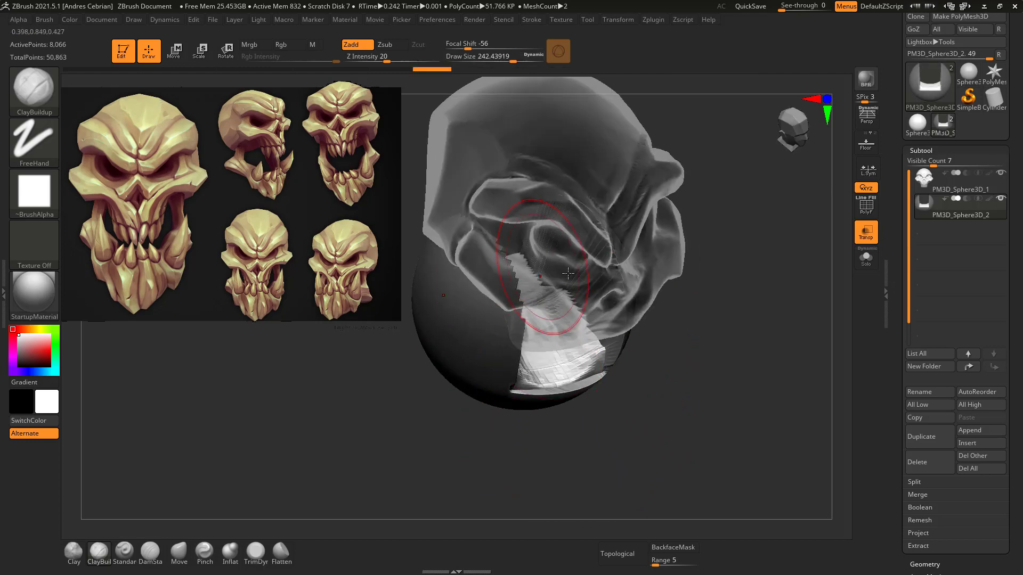
{"action": "mouse_move", "coordinate": [469, 230]}
{"action": "right_mouse_down"}
{"action": "mouse_move", "coordinate": [658, 218]}
{"action": "mouse_move", "coordinate": [536, 387]}
{"action": "right_mouse_up"}
{"action": "mouse_move", "coordinate": [418, 422]}
{"action": "right_mouse_down"}
{"action": "mouse_move", "coordinate": [484, 376]}
{"action": "mouse_move", "coordinate": [513, 394]}
{"action": "mouse_move", "coordinate": [522, 316]}
{"action": "right_mouse_up"}
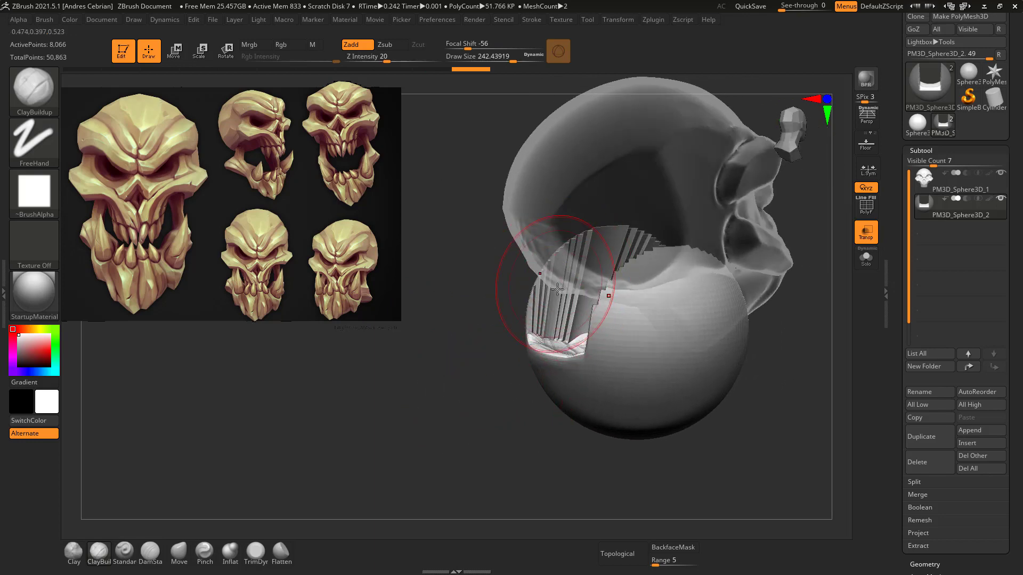
DynaMesh the jaw sphere from Tool > Geometry to 28,934 points, then undo once.
{"action": "scroll", "coordinate": [1003, 350], "scroll_direction": "down", "scroll_amount": 2}
{"action": "scroll", "coordinate": [947, 401], "scroll_direction": "down", "scroll_amount": 2}
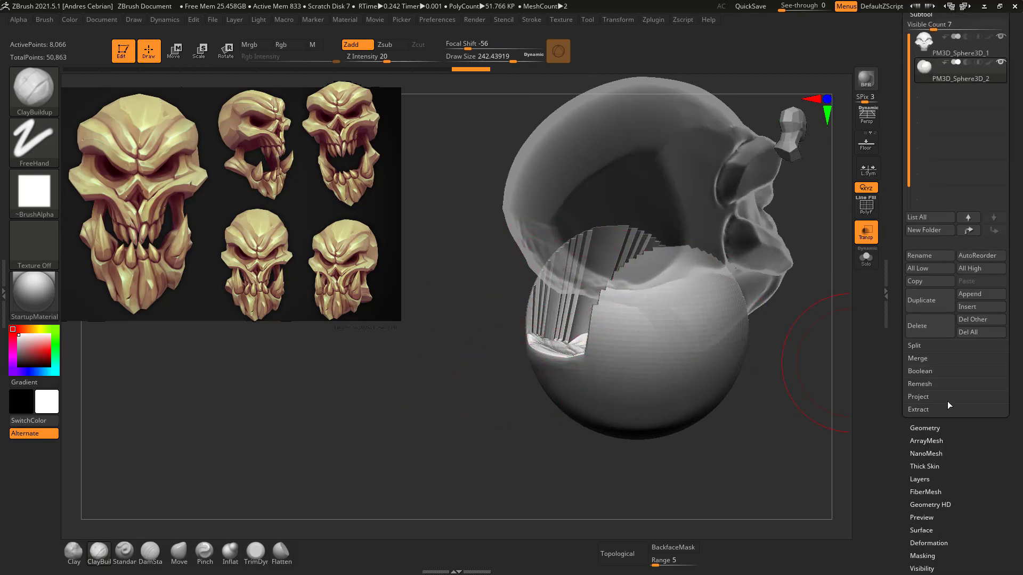
{"action": "left_click", "coordinate": [947, 402]}
{"action": "left_click", "coordinate": [924, 226]}
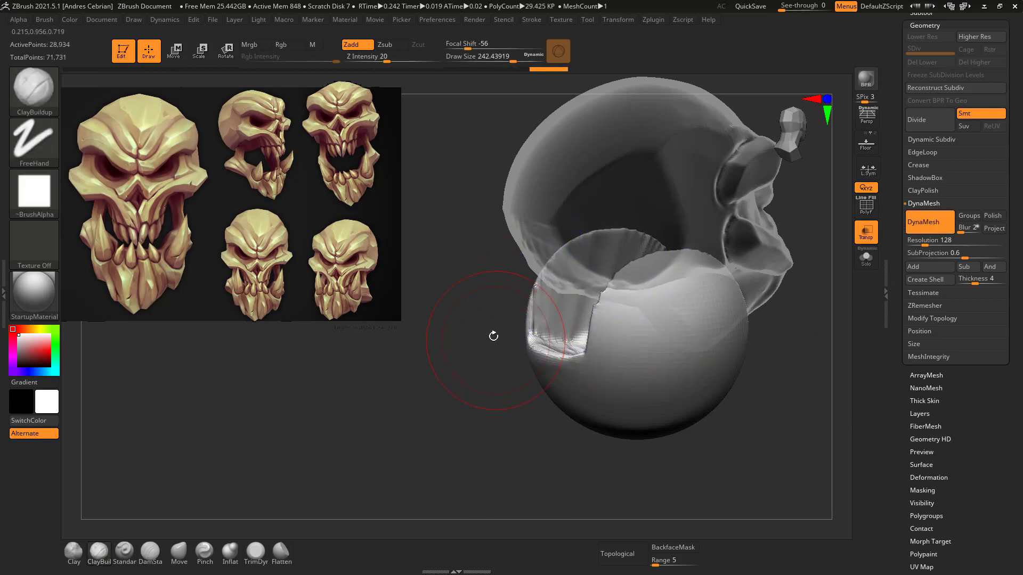
{"action": "key", "text": "ctrl+z"}
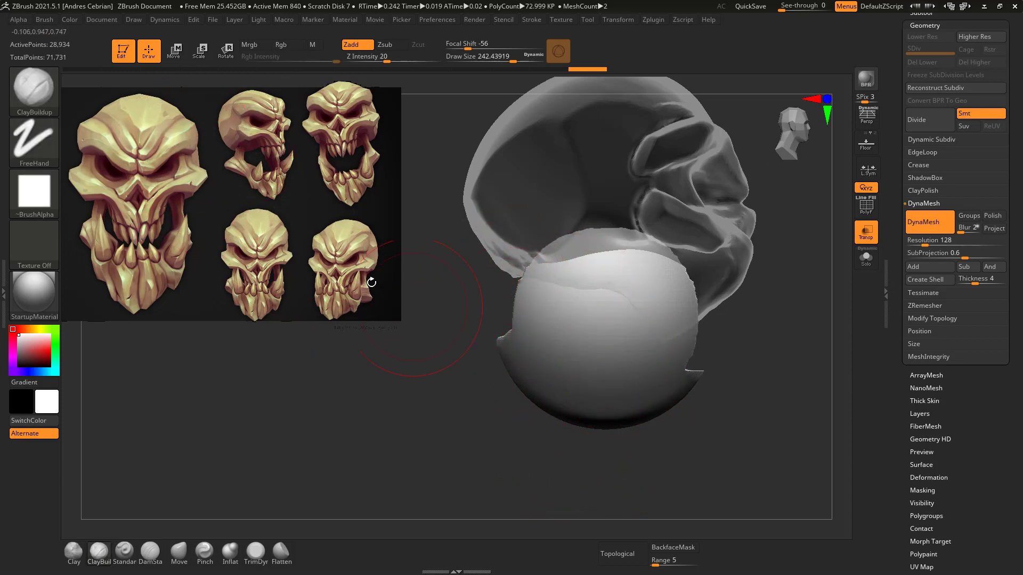
Slice away the rear of the jaw sphere with a curve trim brush, leaving 22,285 points.
{"action": "left_click", "coordinate": [34, 88], "text": "ctrl+shift"}
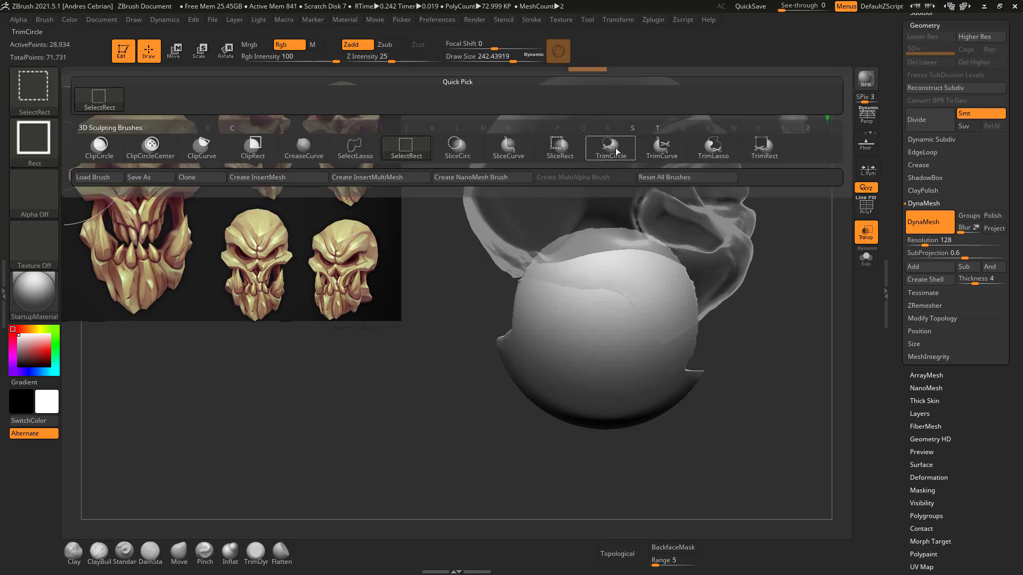
{"action": "left_click", "coordinate": [662, 146]}
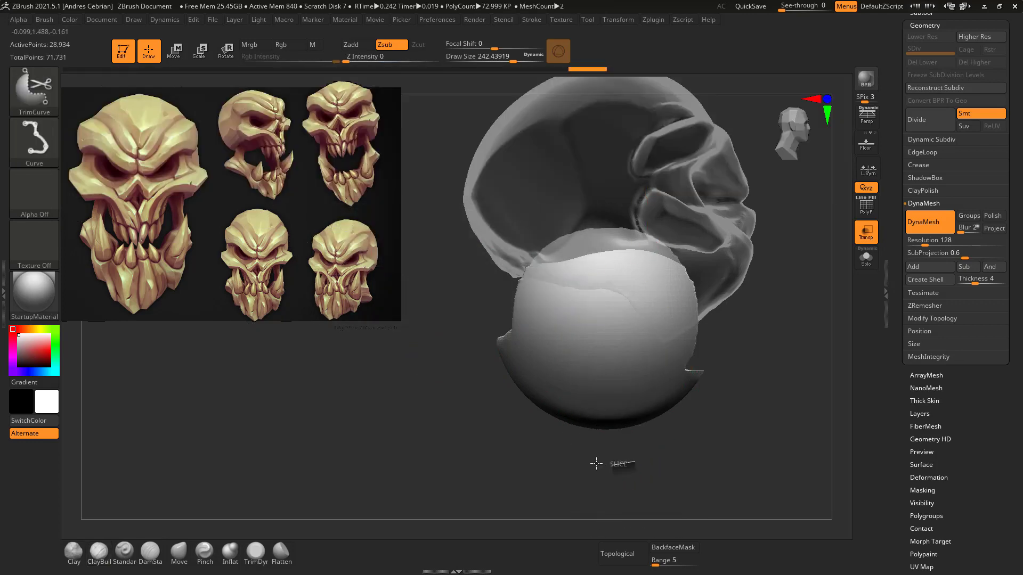
{"action": "mouse_move", "coordinate": [634, 462]}
{"action": "left_mouse_down"}
{"action": "mouse_move", "coordinate": [618, 353]}
{"action": "mouse_move", "coordinate": [550, 416]}
{"action": "mouse_move", "coordinate": [607, 354]}
{"action": "mouse_move", "coordinate": [481, 261]}
{"action": "mouse_move", "coordinate": [492, 274]}
{"action": "mouse_move", "coordinate": [462, 284]}
{"action": "mouse_move", "coordinate": [495, 253]}
{"action": "left_mouse_up"}
{"action": "mouse_move", "coordinate": [554, 332]}
{"action": "left_mouse_down"}
{"action": "mouse_move", "coordinate": [486, 331]}
{"action": "mouse_move", "coordinate": [470, 317]}
{"action": "mouse_move", "coordinate": [586, 330]}
{"action": "mouse_move", "coordinate": [617, 251]}
{"action": "left_mouse_up"}
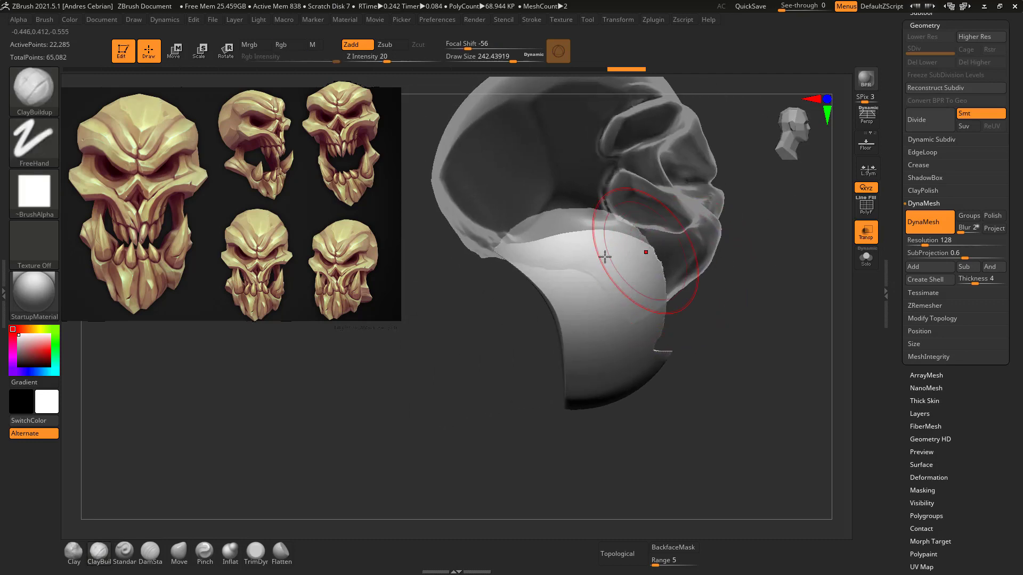
Reshape the jaw sphere's edges with the Move brush and turn off transparency.
{"action": "left_click", "coordinate": [184, 556]}
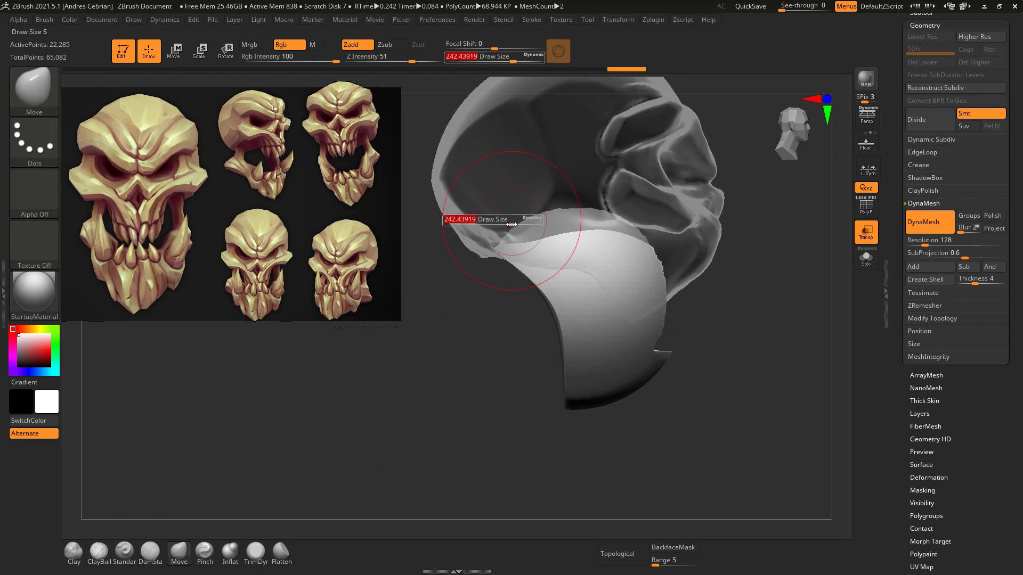
{"action": "left_click_drag", "start_coordinate": [509, 260], "coordinate": [507, 253]}
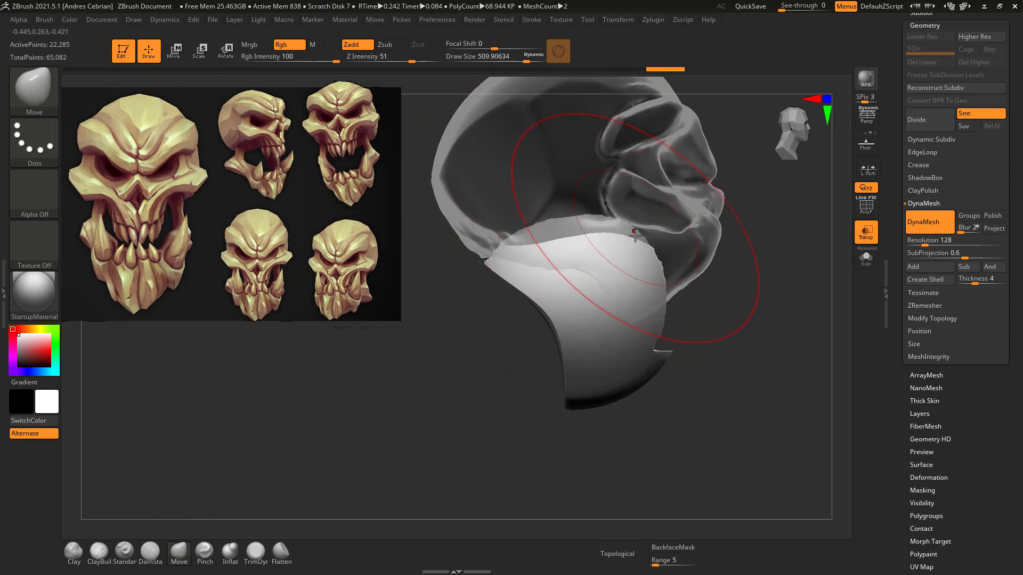
{"action": "left_click_drag", "start_coordinate": [642, 251], "coordinate": [591, 235]}
{"action": "key", "text": "s"}
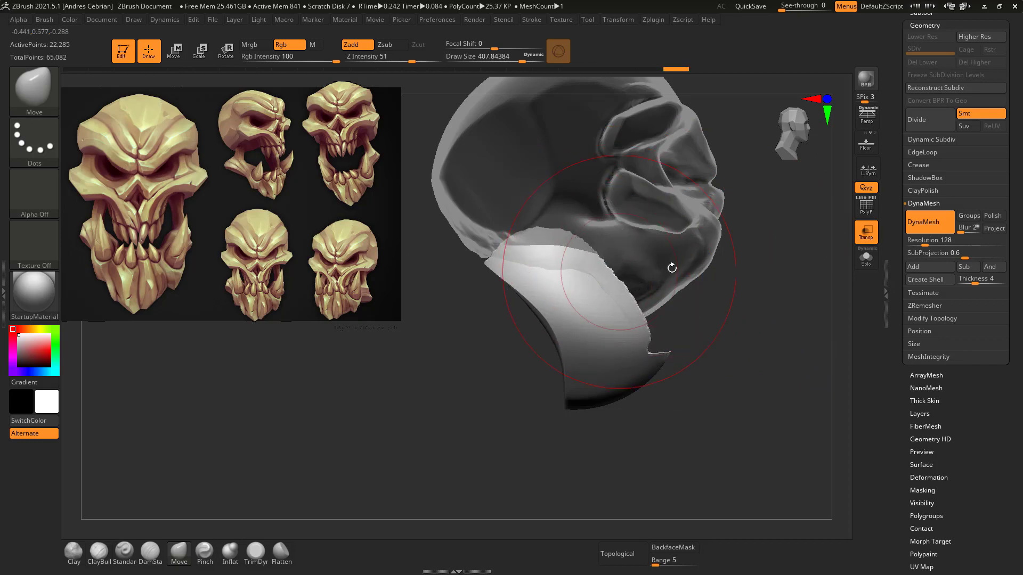
{"action": "left_click_drag", "start_coordinate": [669, 267], "coordinate": [861, 197], "text": "shift"}
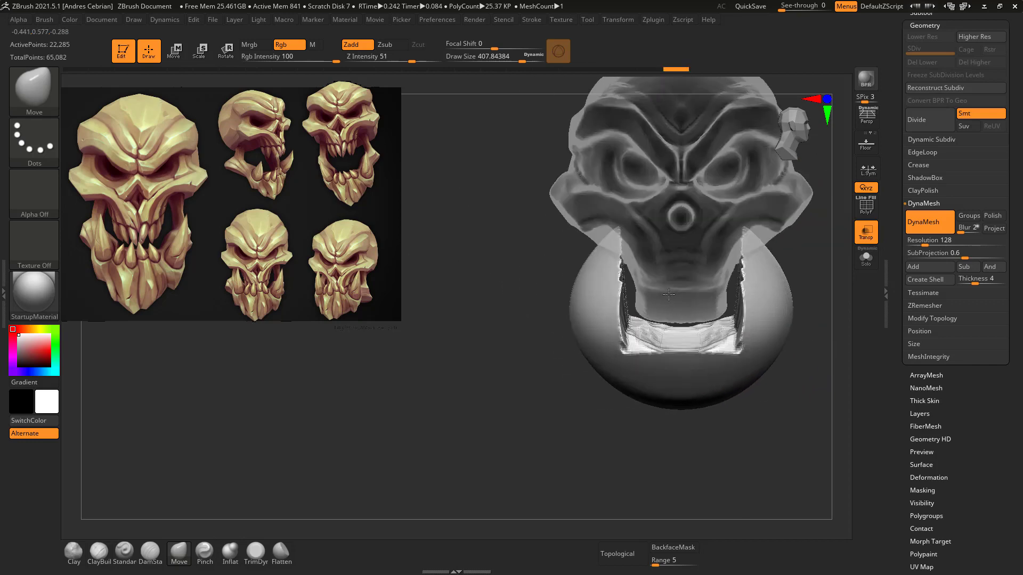
{"action": "left_click", "coordinate": [868, 239]}
{"action": "left_click_drag", "start_coordinate": [496, 299], "coordinate": [525, 283]}
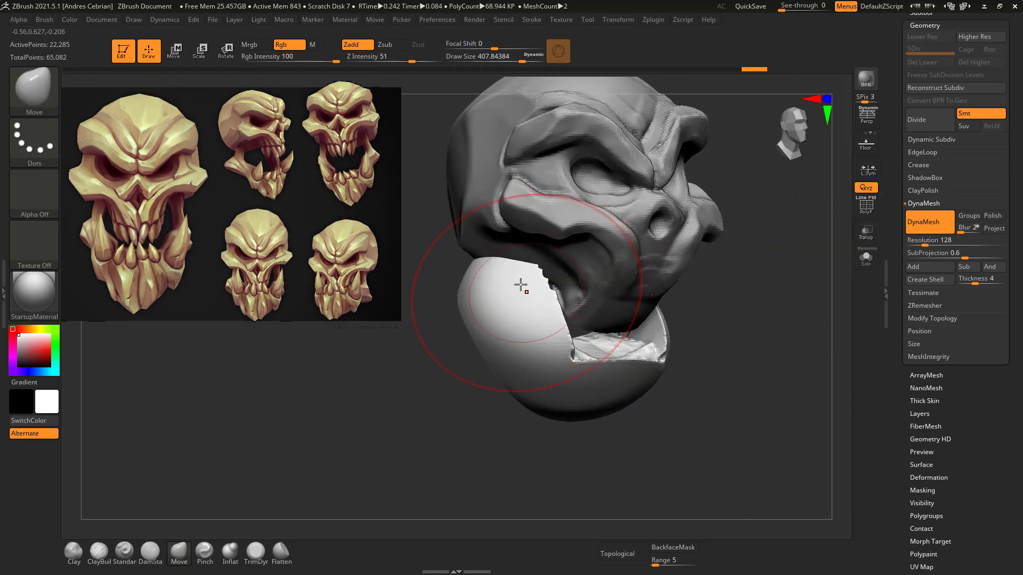
{"action": "mouse_move", "coordinate": [520, 286]}
{"action": "right_mouse_down"}
{"action": "mouse_move", "coordinate": [506, 324]}
{"action": "mouse_move", "coordinate": [516, 311]}
{"action": "right_mouse_up"}
Select the jaw subtool and flatten its upper-left surface with TrimDynamic at about 235.
{"action": "left_click", "coordinate": [511, 358], "text": "alt"}
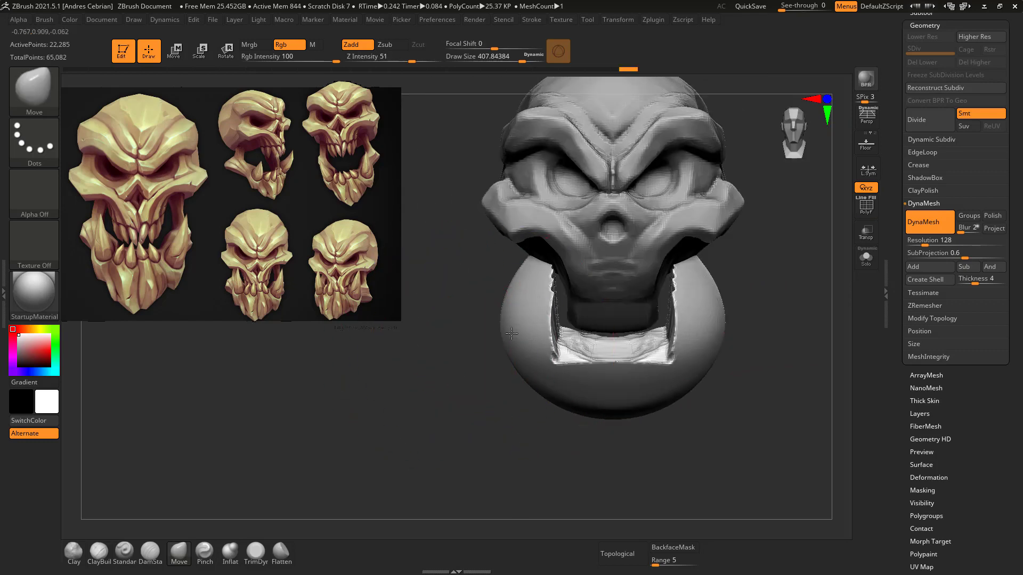
{"action": "key", "text": "s"}
{"action": "left_click_drag", "start_coordinate": [503, 315], "coordinate": [483, 315]}
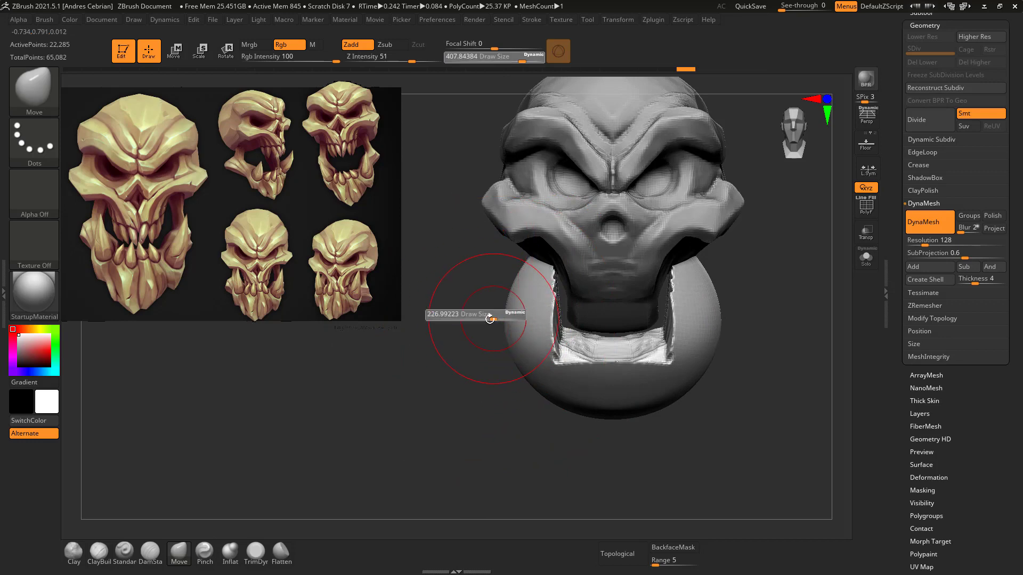
{"action": "left_click", "coordinate": [255, 554]}
{"action": "right_click_drag", "start_coordinate": [484, 267], "coordinate": [526, 302]}
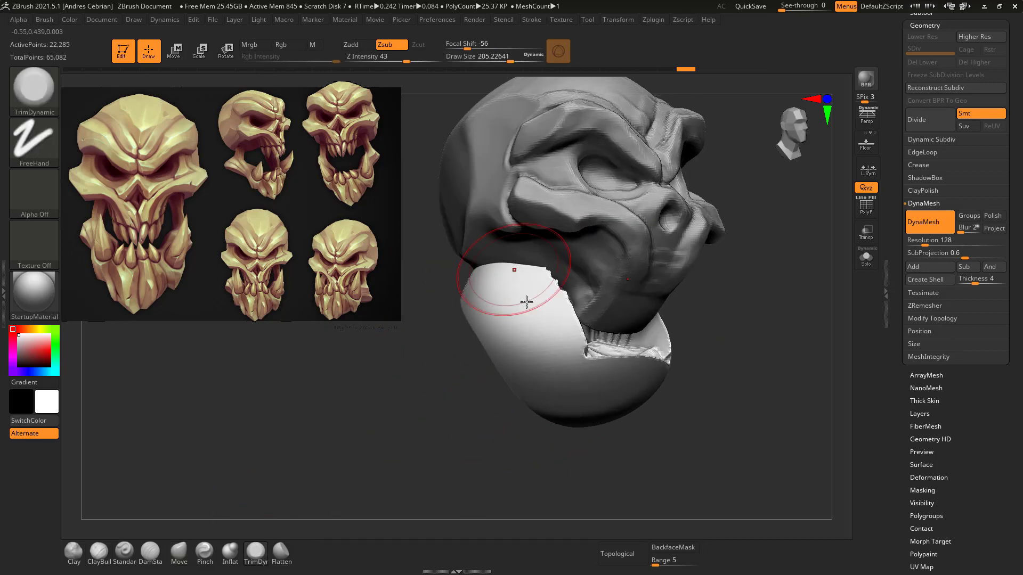
{"action": "key", "text": "s"}
{"action": "left_click_drag", "start_coordinate": [539, 361], "coordinate": [543, 361]}
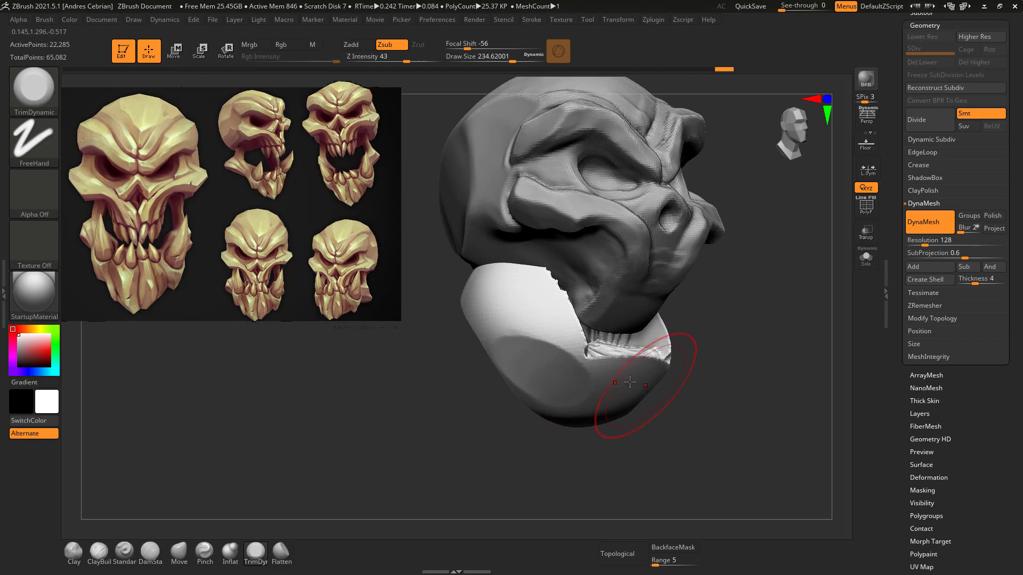
{"action": "left_click_drag", "start_coordinate": [498, 289], "coordinate": [482, 272]}
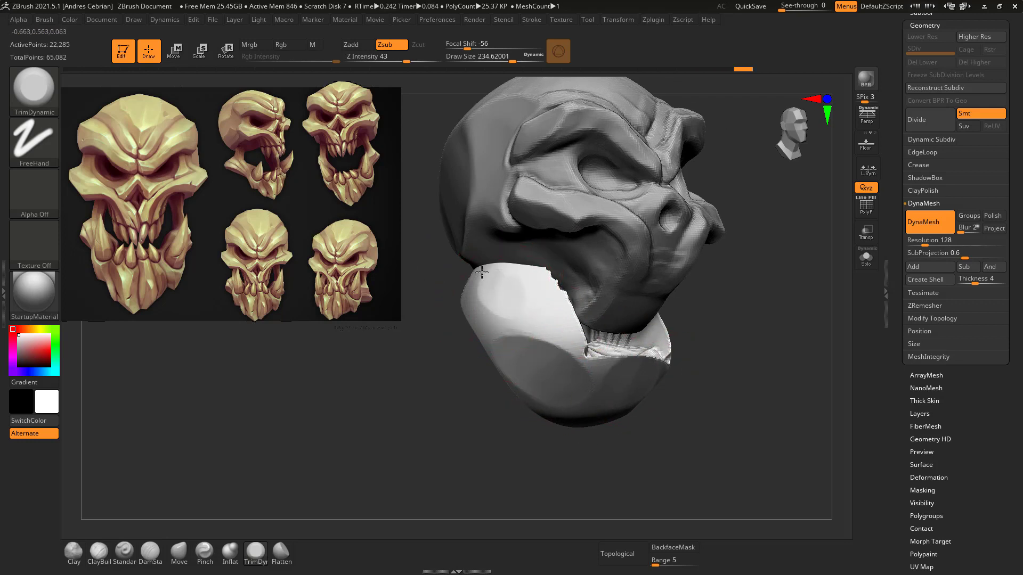
Smooth the hard edges around the jaw ring with a brush size of about 128.
{"action": "key", "text": "shift"}
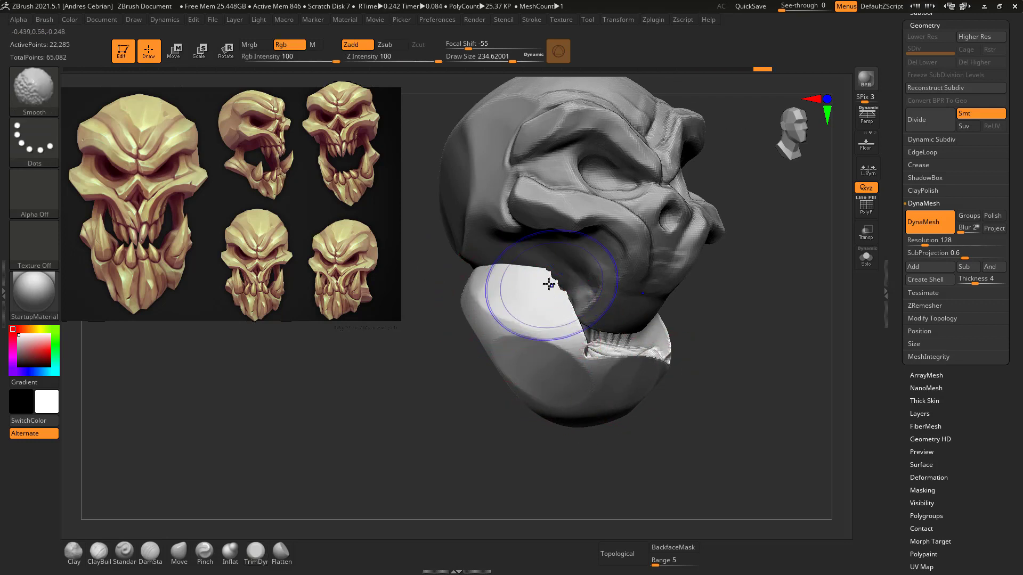
{"action": "key", "text": "s"}
{"action": "left_click_drag", "start_coordinate": [570, 292], "coordinate": [548, 292]}
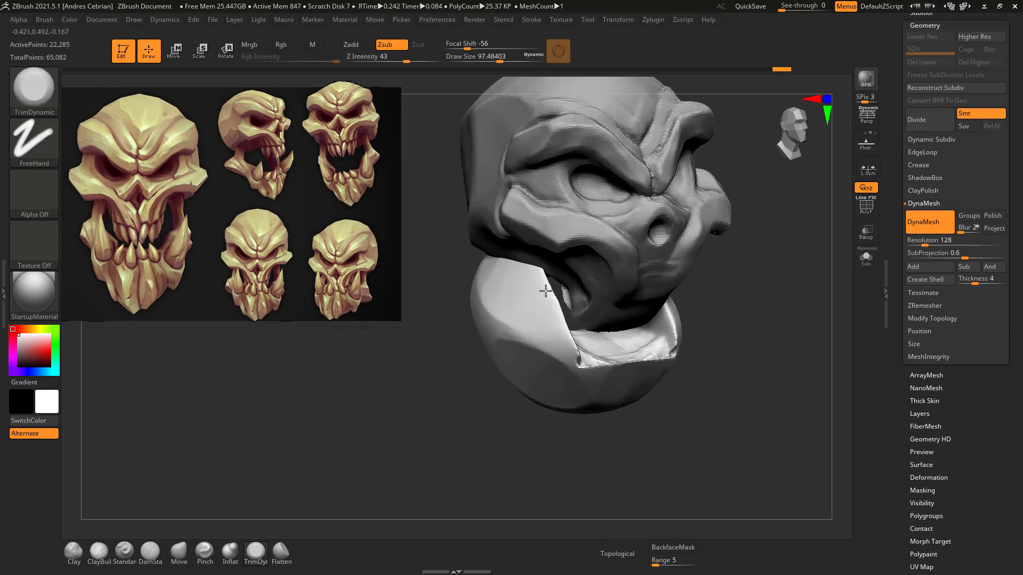
{"action": "right_click_drag", "start_coordinate": [533, 293], "coordinate": [556, 303]}
{"action": "key", "text": "s"}
{"action": "left_click_drag", "start_coordinate": [538, 294], "coordinate": [550, 294]}
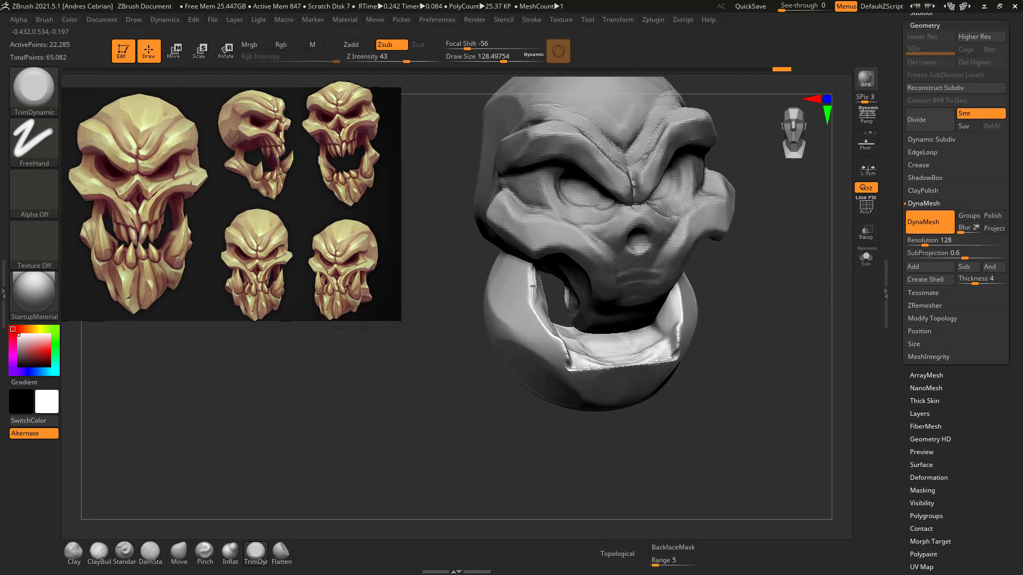
{"action": "left_click_drag", "start_coordinate": [551, 332], "coordinate": [556, 338], "text": "shift"}
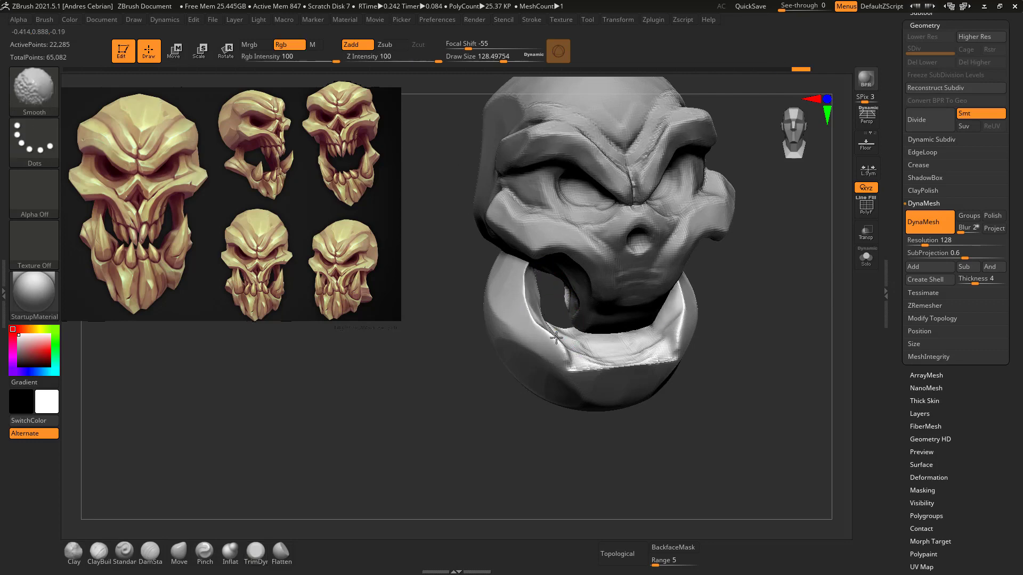
{"action": "mouse_move", "coordinate": [546, 329]}
{"action": "right_mouse_down"}
{"action": "mouse_move", "coordinate": [532, 298]}
{"action": "mouse_move", "coordinate": [595, 283]}
{"action": "right_mouse_up"}
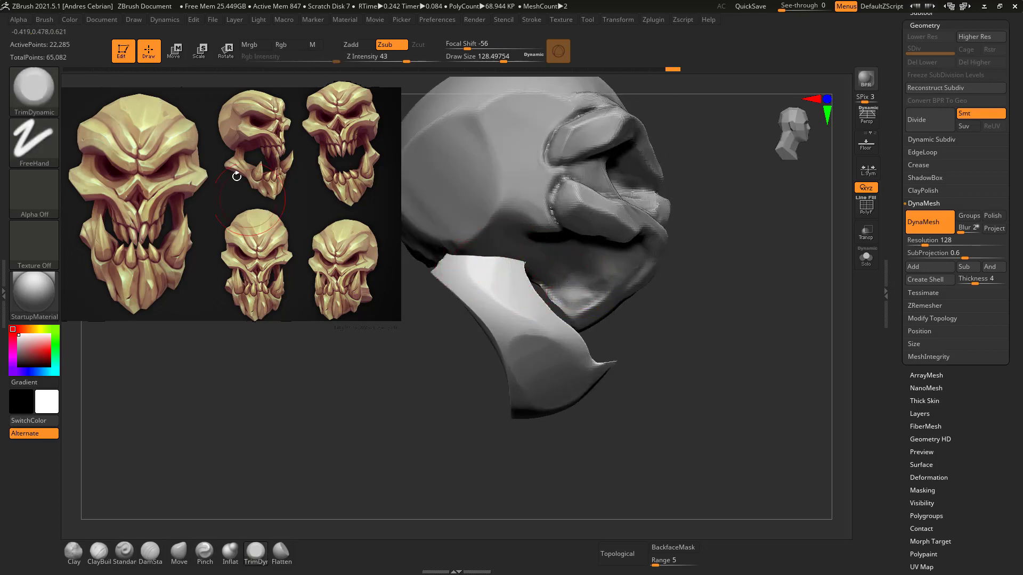
Slide the jaw piece right and DynaMesh it, with the Move brush at about 303.
{"action": "key", "text": "w"}
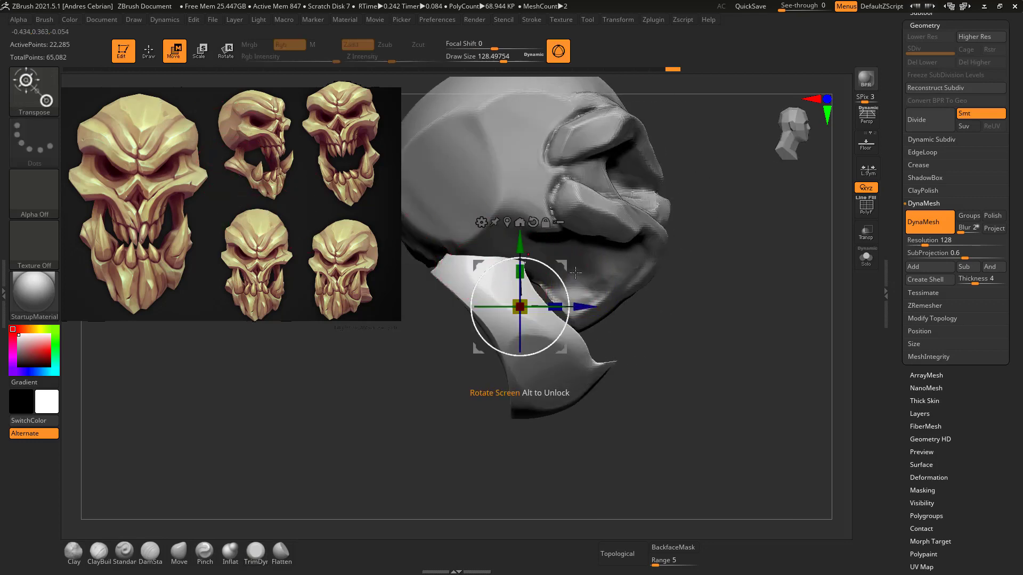
{"action": "left_click_drag", "start_coordinate": [585, 302], "coordinate": [619, 300]}
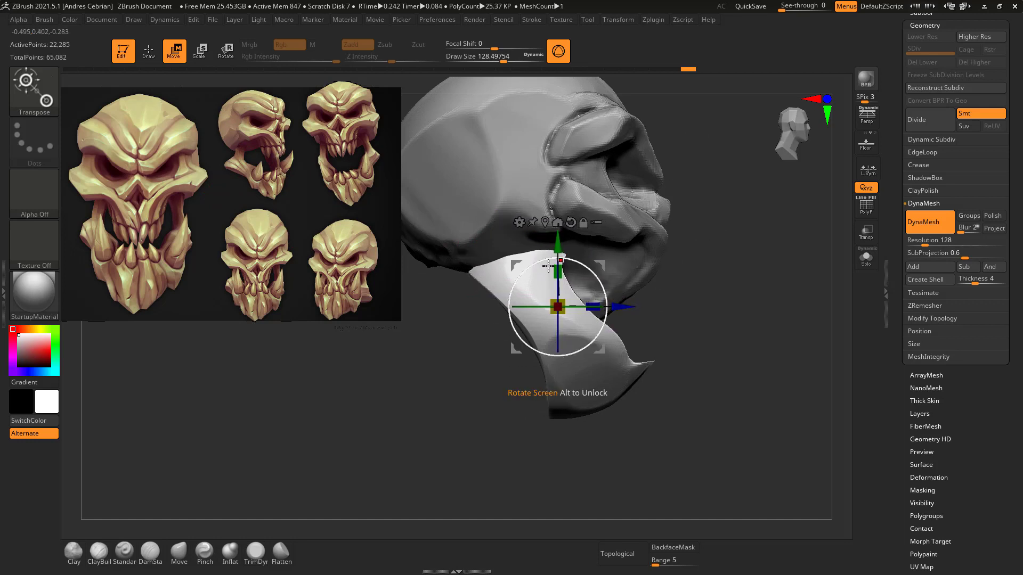
{"action": "key", "text": "q"}
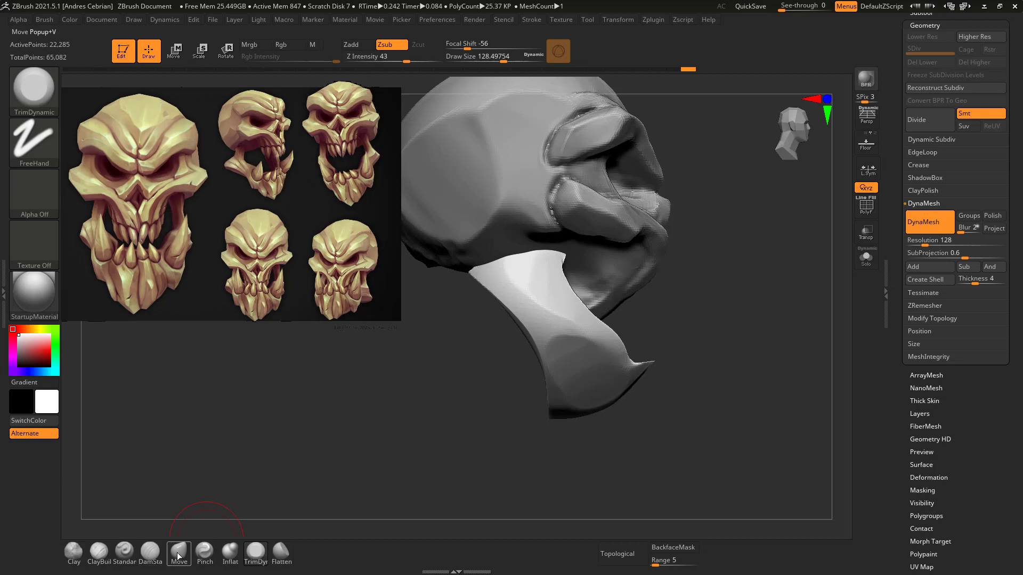
{"action": "left_click", "coordinate": [179, 554]}
{"action": "key", "text": "s"}
{"action": "left_click_drag", "start_coordinate": [472, 277], "coordinate": [472, 278]}
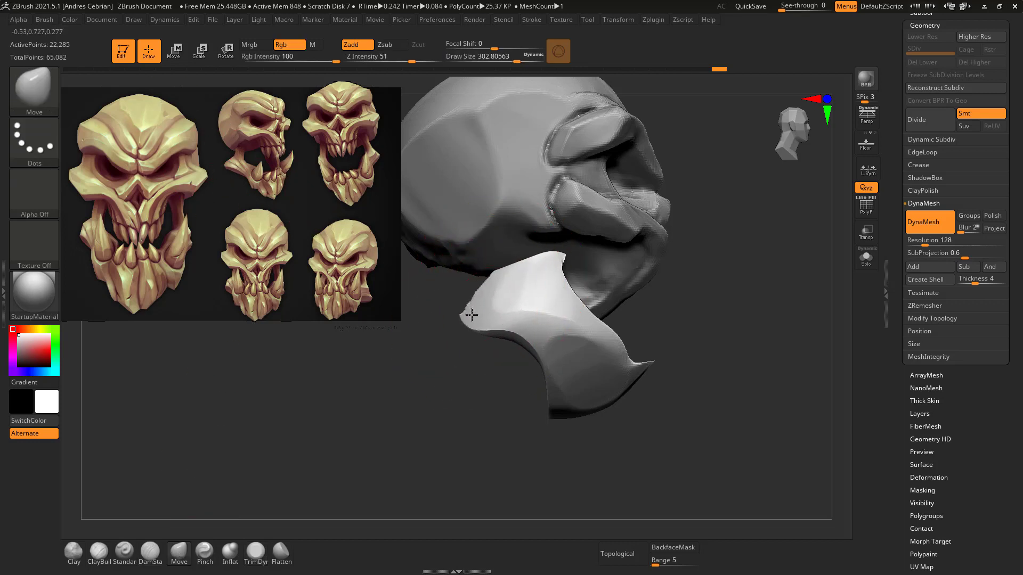
{"action": "left_click_drag", "start_coordinate": [437, 373], "coordinate": [442, 384], "text": "ctrl"}
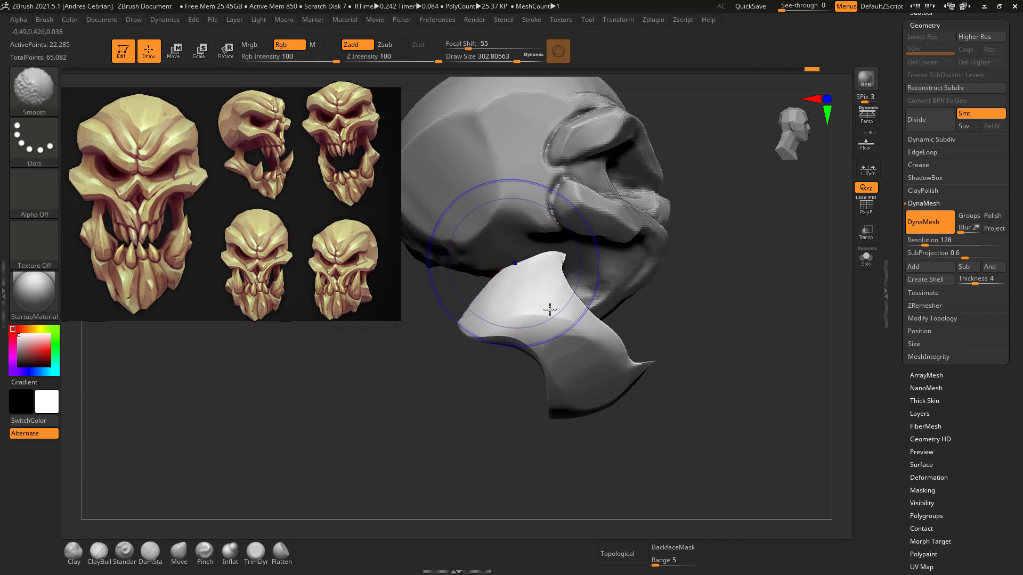
Pull the chin down with a Move brush of about 385 into a longer U-shaped jaw.
{"action": "left_click_drag", "start_coordinate": [701, 299], "coordinate": [525, 324], "text": "shift"}
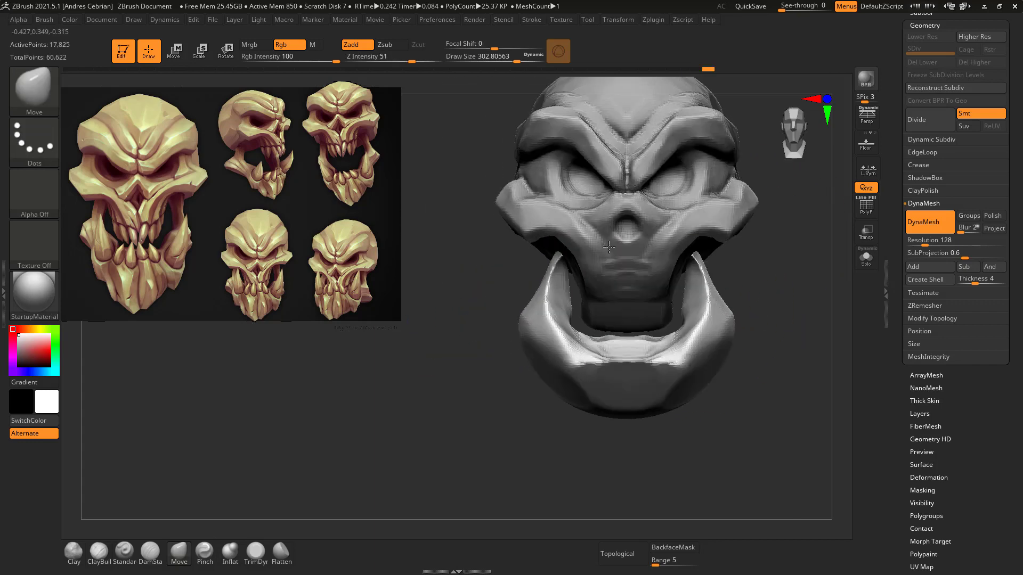
{"action": "mouse_move", "coordinate": [536, 263]}
{"action": "left_mouse_down"}
{"action": "mouse_move", "coordinate": [572, 259]}
{"action": "mouse_move", "coordinate": [549, 265]}
{"action": "left_mouse_up"}
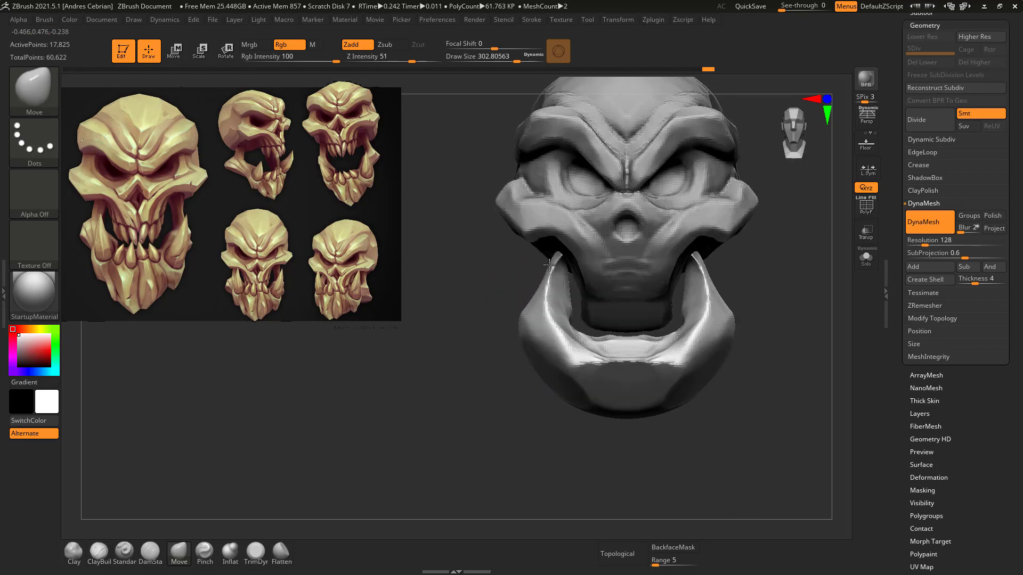
{"action": "left_click_drag", "start_coordinate": [678, 221], "coordinate": [562, 249], "text": "alt"}
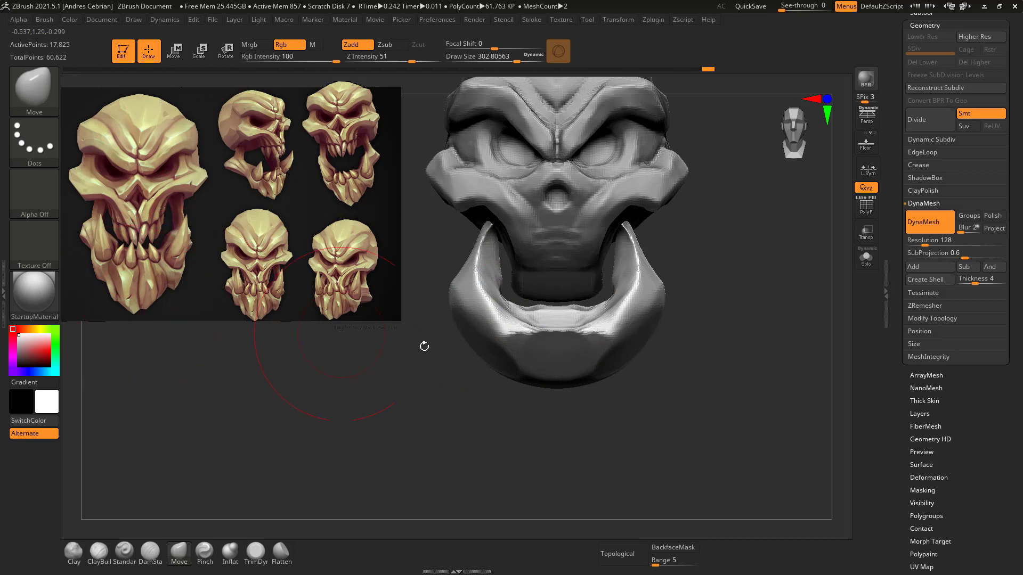
{"action": "key", "text": "s"}
{"action": "mouse_move", "coordinate": [541, 375]}
{"action": "left_mouse_down"}
{"action": "mouse_move", "coordinate": [557, 375]}
{"action": "mouse_move", "coordinate": [544, 397]}
{"action": "left_mouse_up"}
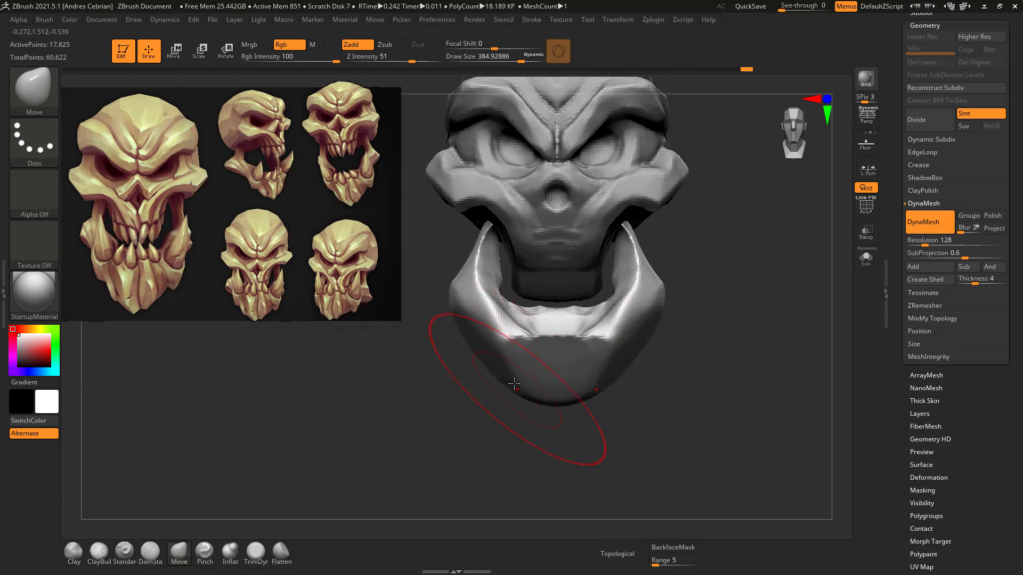
{"action": "left_click", "coordinate": [255, 553]}
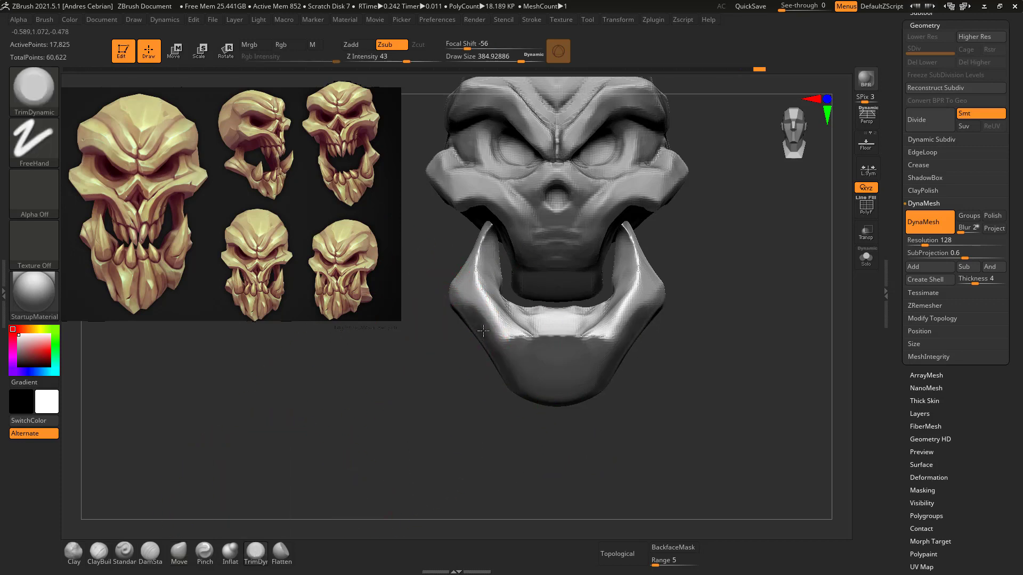
Trim both sides of the chin flat with TrimDynamic at size about 267, mirrored by symmetry.
{"action": "key", "text": "s"}
{"action": "left_click_drag", "start_coordinate": [485, 330], "coordinate": [469, 330]}
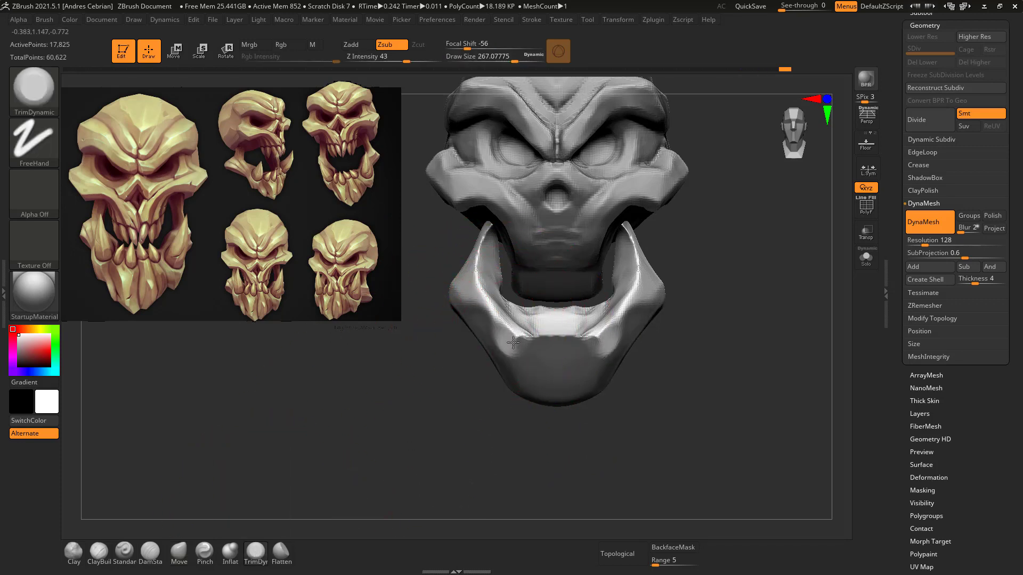
{"action": "mouse_move", "coordinate": [517, 358]}
{"action": "left_mouse_down"}
{"action": "mouse_move", "coordinate": [560, 336]}
{"action": "mouse_move", "coordinate": [531, 354]}
{"action": "mouse_move", "coordinate": [619, 227]}
{"action": "left_mouse_up"}
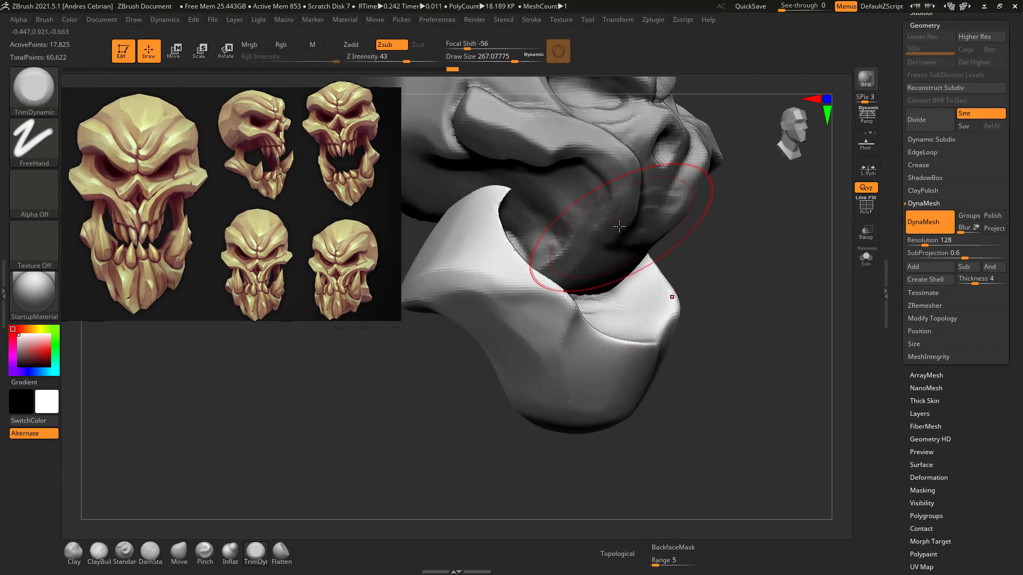
{"action": "left_click_drag", "start_coordinate": [548, 256], "coordinate": [477, 293], "text": "shift"}
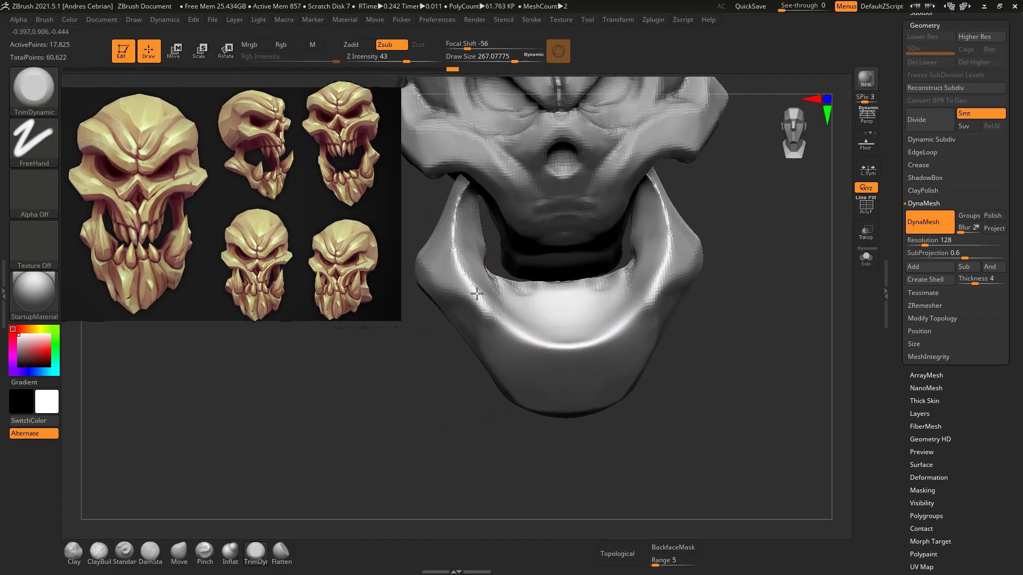
{"action": "key", "text": "f"}
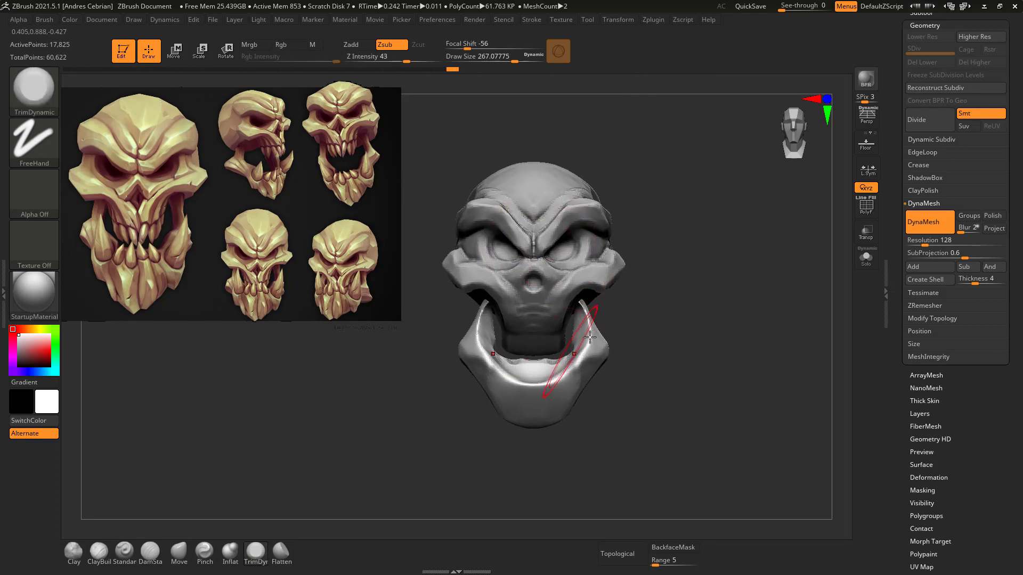
{"action": "left_click_drag", "start_coordinate": [572, 288], "coordinate": [548, 217]}
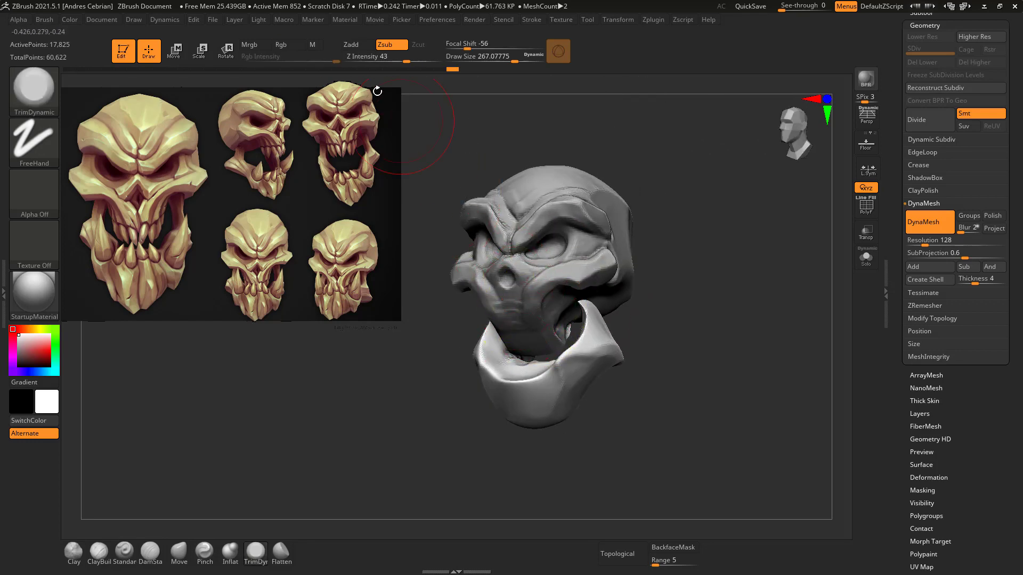
Insert an IMM Primitives capsule on the chin and stretch it into an elongated shape.
{"action": "left_click", "coordinate": [34, 94]}
{"action": "left_click", "coordinate": [613, 277]}
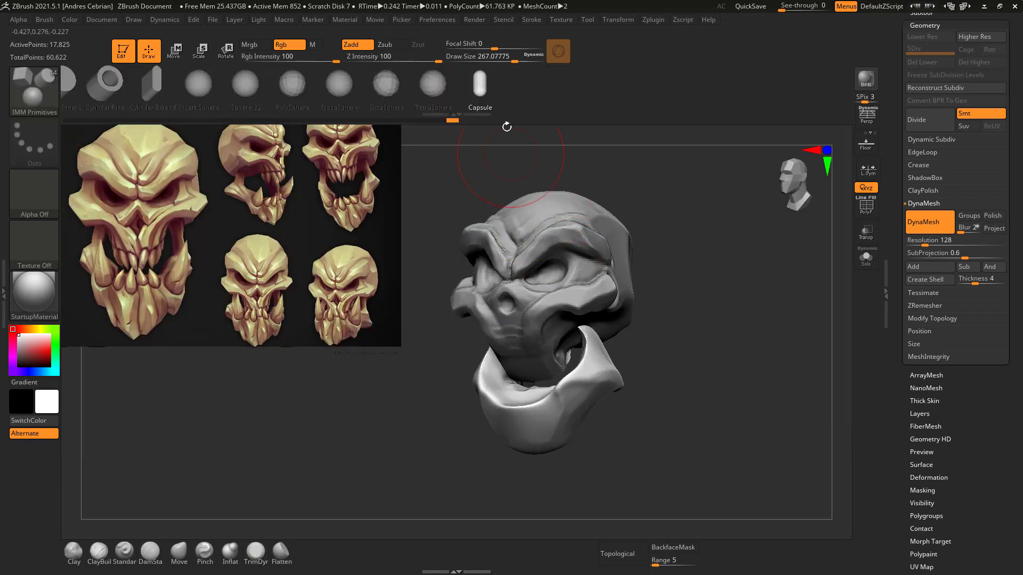
{"action": "right_click_drag", "start_coordinate": [562, 341], "coordinate": [578, 290]}
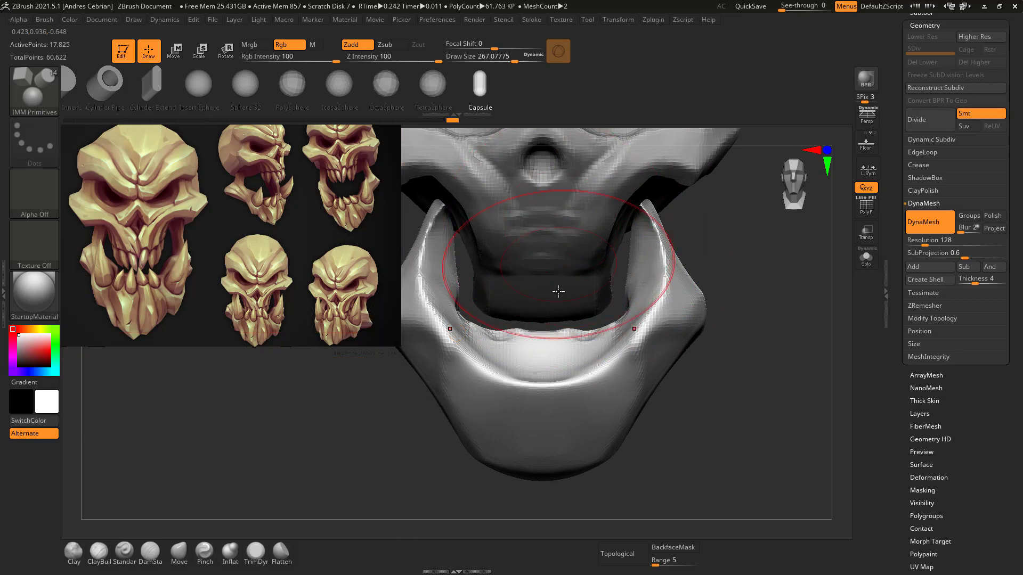
{"action": "left_click_drag", "start_coordinate": [542, 392], "coordinate": [542, 422]}
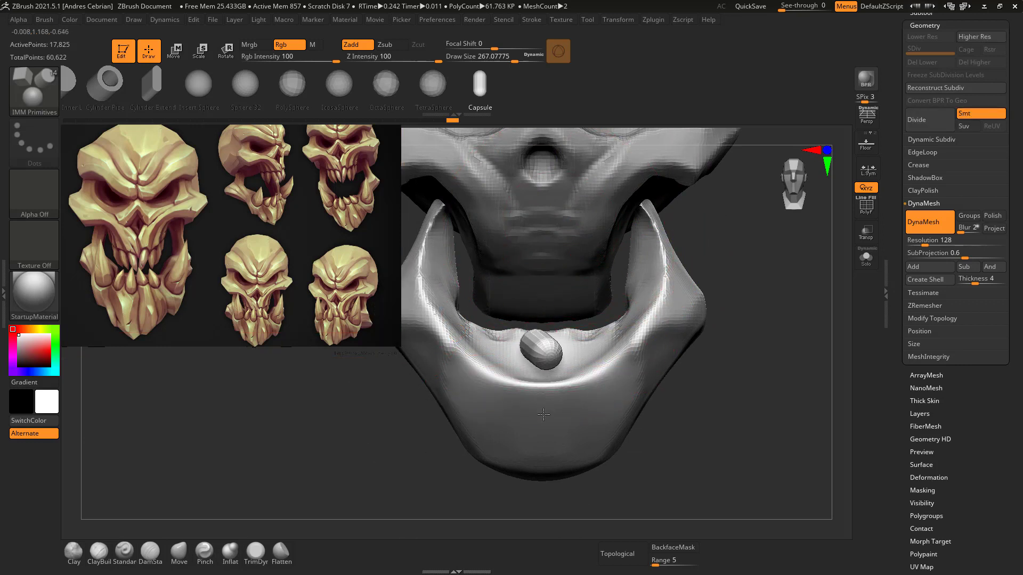
{"action": "key", "text": "w"}
{"action": "left_click_drag", "start_coordinate": [541, 344], "coordinate": [539, 403]}
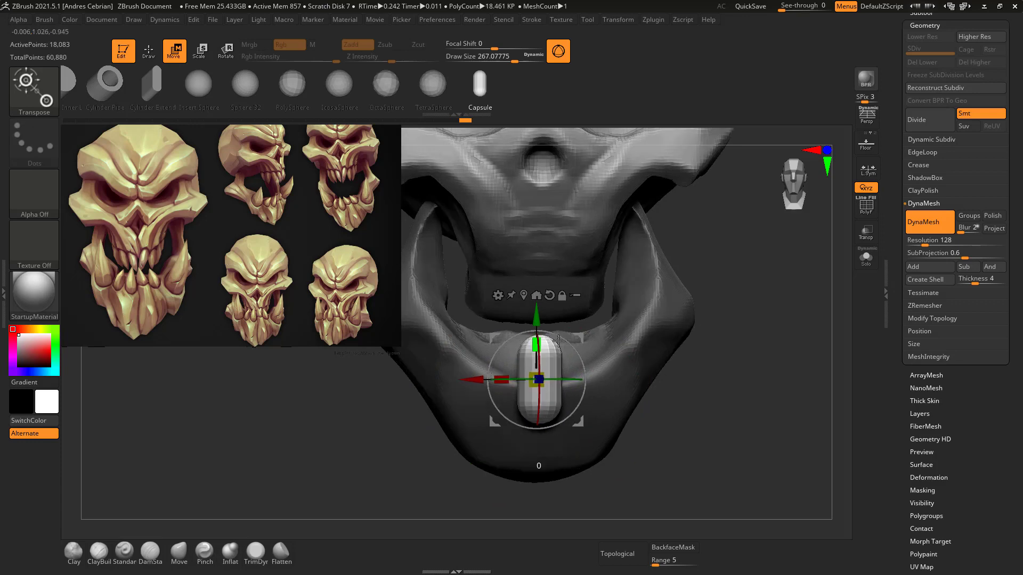
{"action": "left_click_drag", "start_coordinate": [709, 336], "coordinate": [581, 336]}
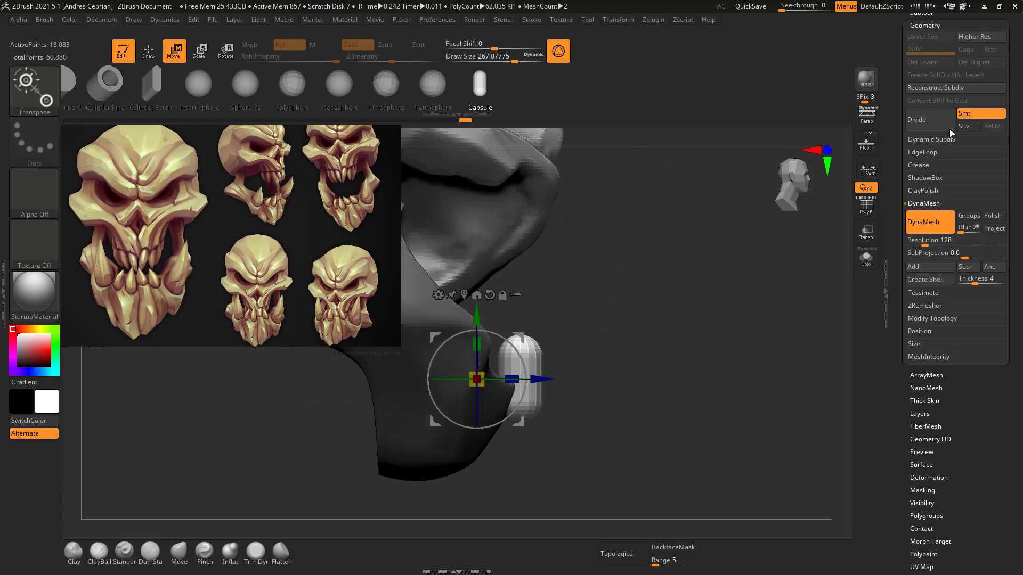
Split the capsule into its own subtool, PM3D_Sphere3D_3, using Split To Similar Parts, then select it.
{"action": "scroll", "coordinate": [1020, 174], "scroll_direction": "up", "scroll_amount": 1}
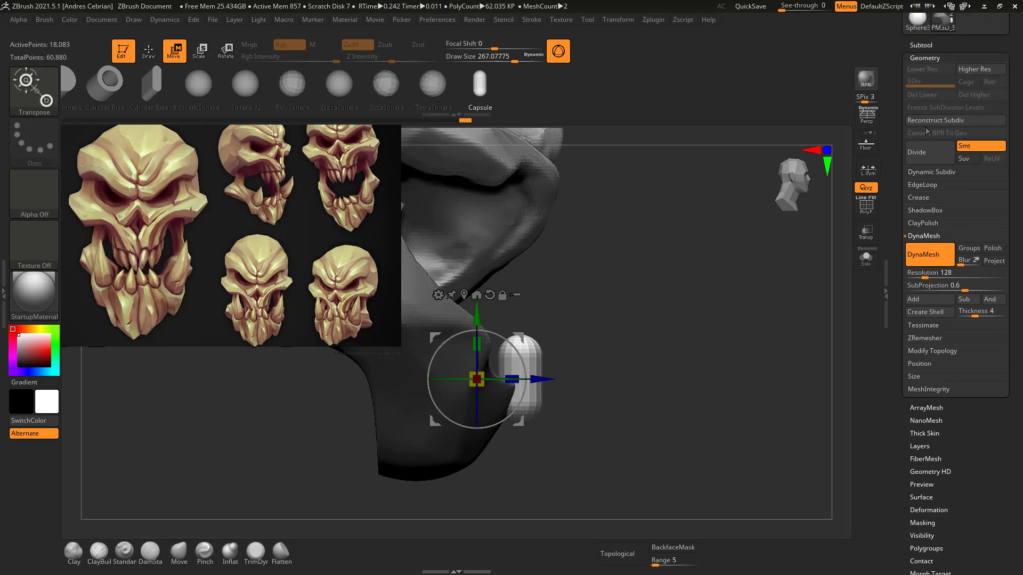
{"action": "left_click", "coordinate": [913, 45]}
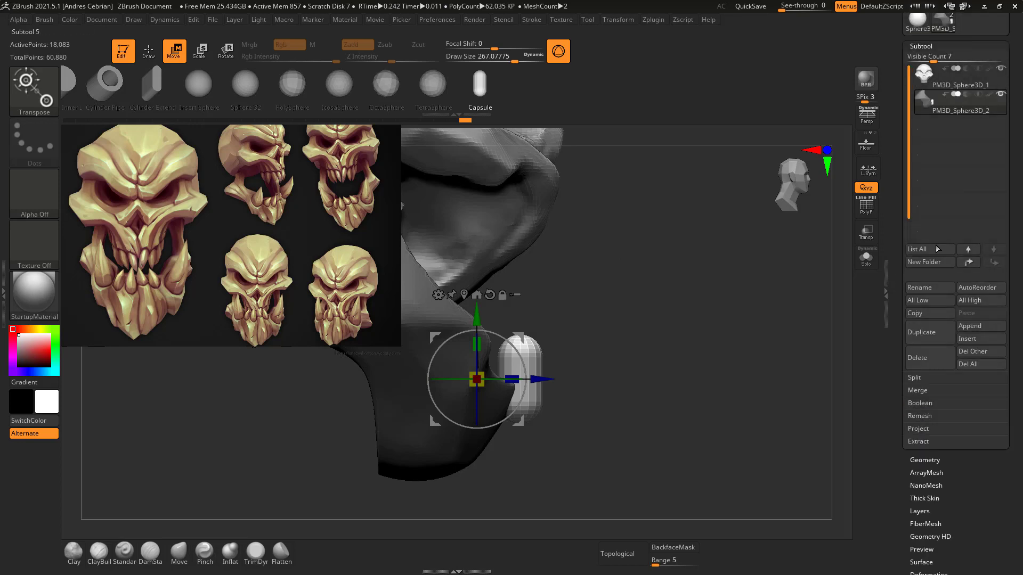
{"action": "left_click", "coordinate": [914, 378]}
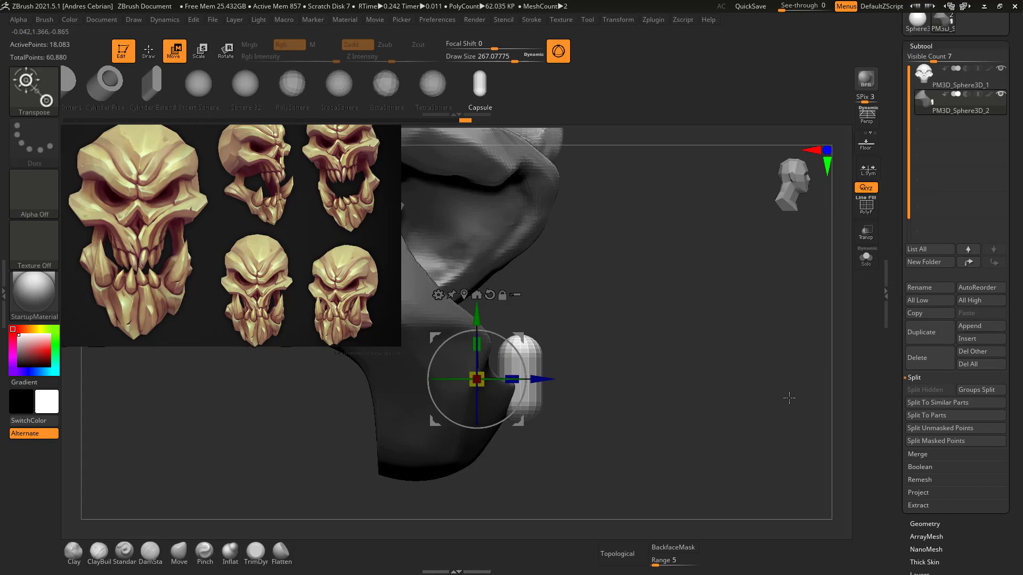
{"action": "left_click", "coordinate": [937, 429]}
{"action": "left_click_drag", "start_coordinate": [666, 373], "coordinate": [487, 356]}
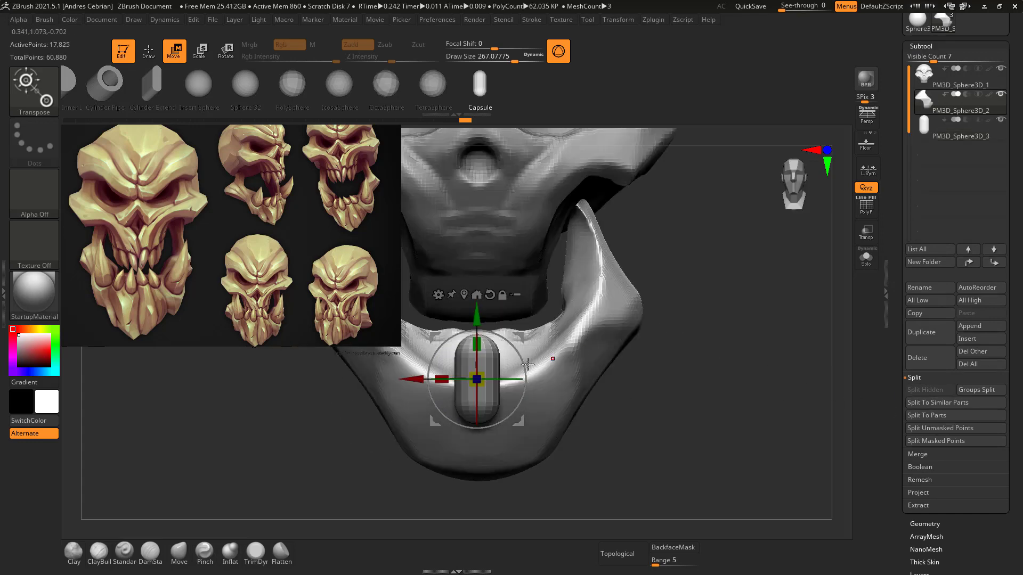
{"action": "left_click", "coordinate": [487, 356], "text": "alt"}
Tilt the capsule about 33° against the jaw front and check its DynaMesh resolution.
{"action": "mouse_move", "coordinate": [565, 346]}
{"action": "left_mouse_down"}
{"action": "mouse_move", "coordinate": [518, 325]}
{"action": "mouse_move", "coordinate": [525, 316]}
{"action": "left_mouse_up"}
{"action": "left_click", "coordinate": [462, 295]}
{"action": "scroll", "coordinate": [913, 225], "scroll_direction": "down", "scroll_amount": 5}
{"action": "scroll", "coordinate": [913, 225], "scroll_direction": "down", "scroll_amount": 1}
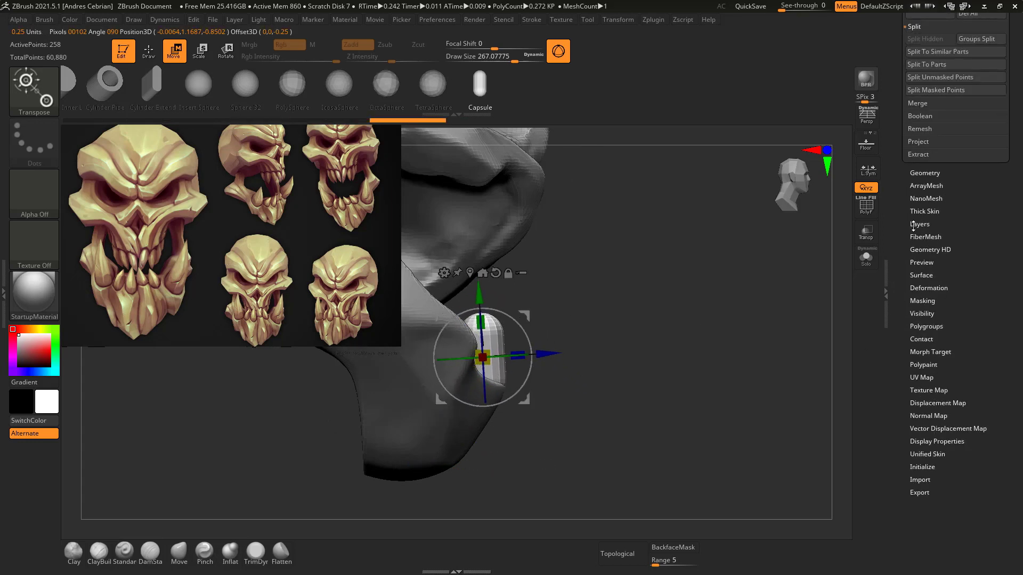
{"action": "left_click", "coordinate": [920, 173]}
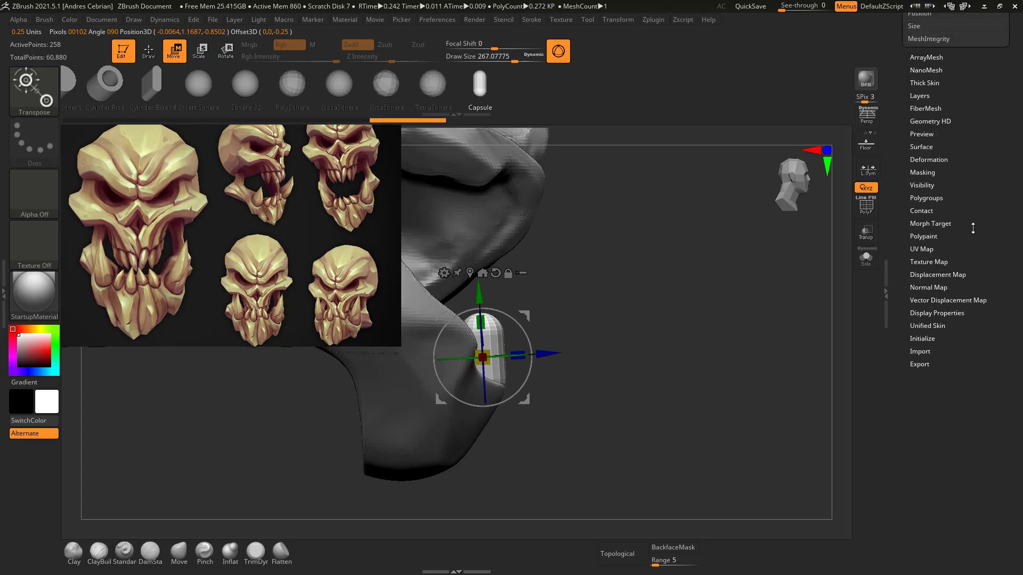
{"action": "left_click", "coordinate": [914, 137]}
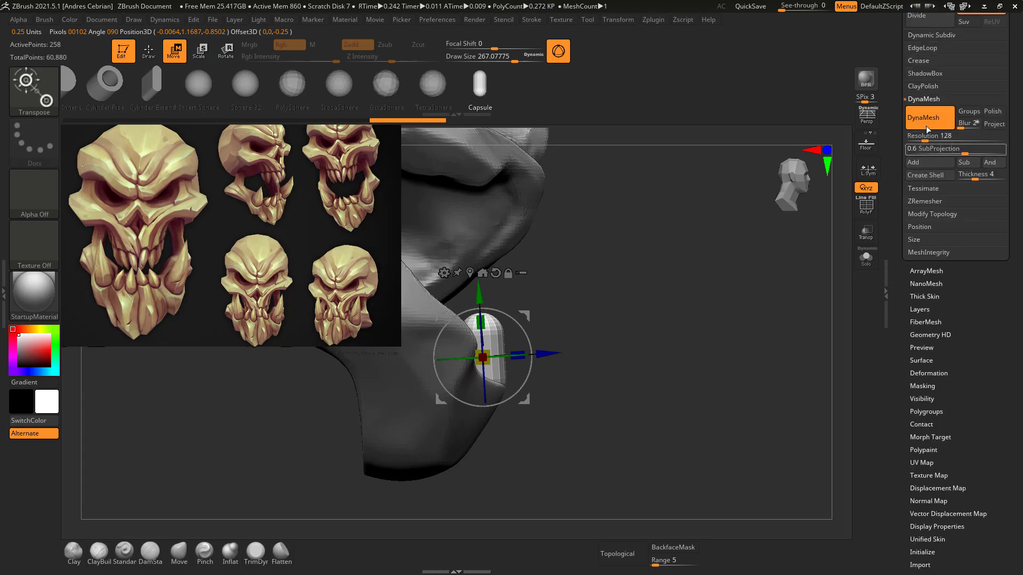
DynaMesh the capsule into denser geometry and move it upright onto the front of the lower jaw.
{"action": "left_click_drag", "start_coordinate": [718, 261], "coordinate": [660, 262], "text": "ctrl"}
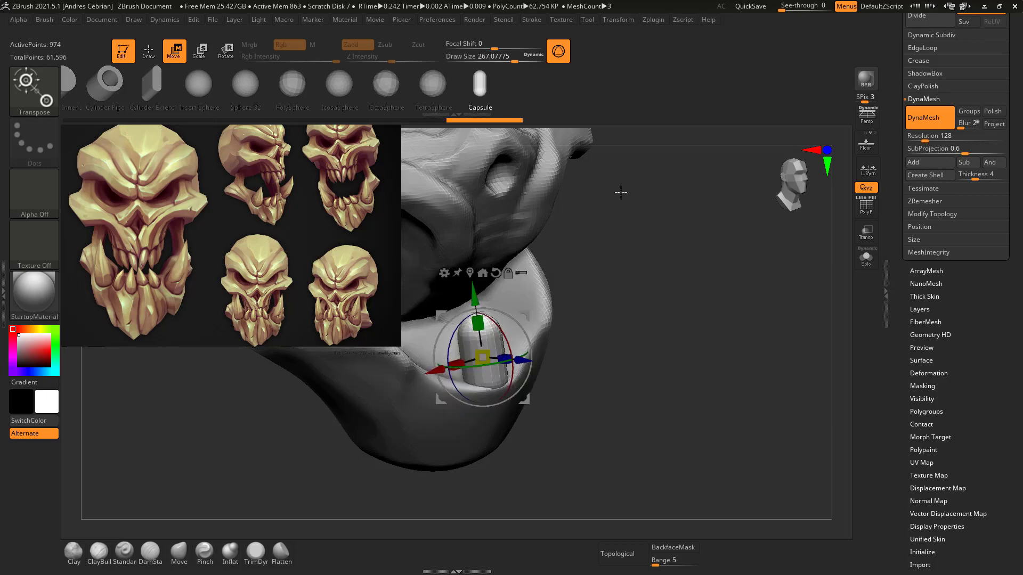
{"action": "left_click_drag", "start_coordinate": [595, 271], "coordinate": [647, 250]}
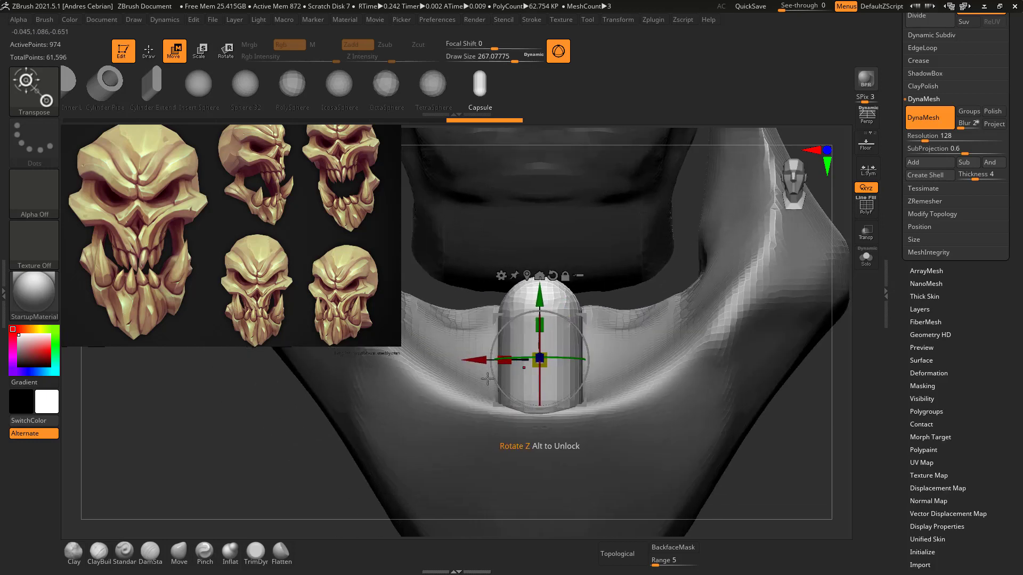
{"action": "left_click_drag", "start_coordinate": [540, 358], "coordinate": [497, 359]}
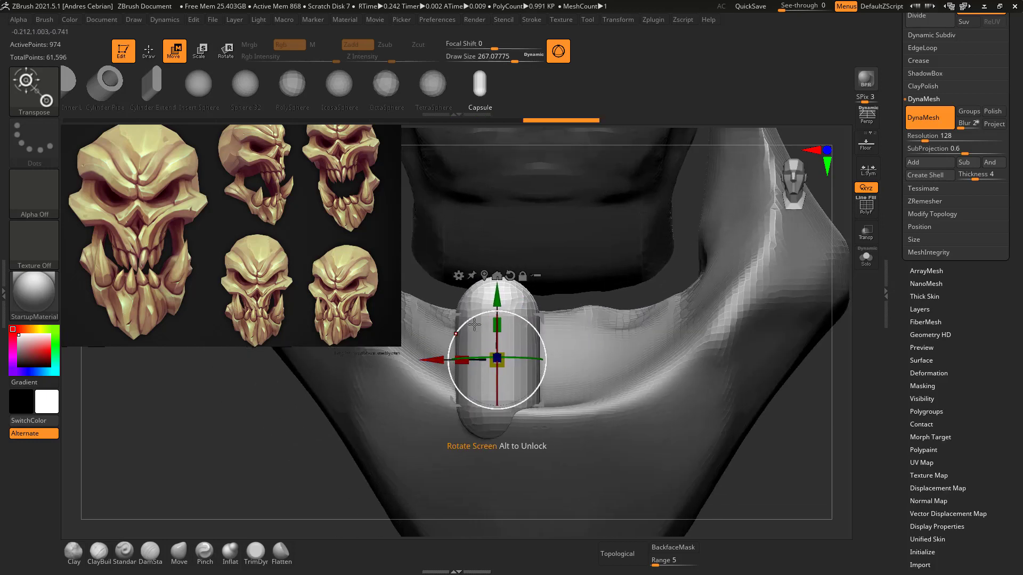
{"action": "left_click_drag", "start_coordinate": [475, 324], "coordinate": [497, 355]}
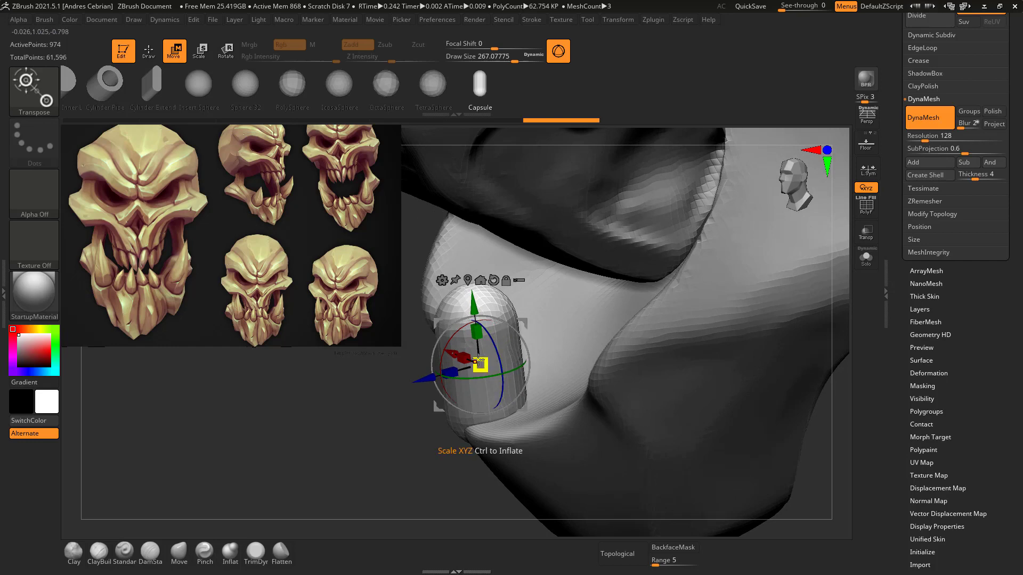
{"action": "mouse_move", "coordinate": [432, 372]}
{"action": "left_mouse_down"}
{"action": "mouse_move", "coordinate": [521, 308]}
{"action": "mouse_move", "coordinate": [459, 320]}
{"action": "left_mouse_up"}
Smooth the top of the capsule with a smaller brush.
{"action": "key", "text": "q"}
{"action": "key", "text": "s"}
{"action": "mouse_move", "coordinate": [521, 290]}
{"action": "left_mouse_down", "text": "shift"}
{"action": "mouse_move", "coordinate": [545, 294]}
{"action": "mouse_move", "coordinate": [552, 352]}
{"action": "left_mouse_up", "text": "shift"}
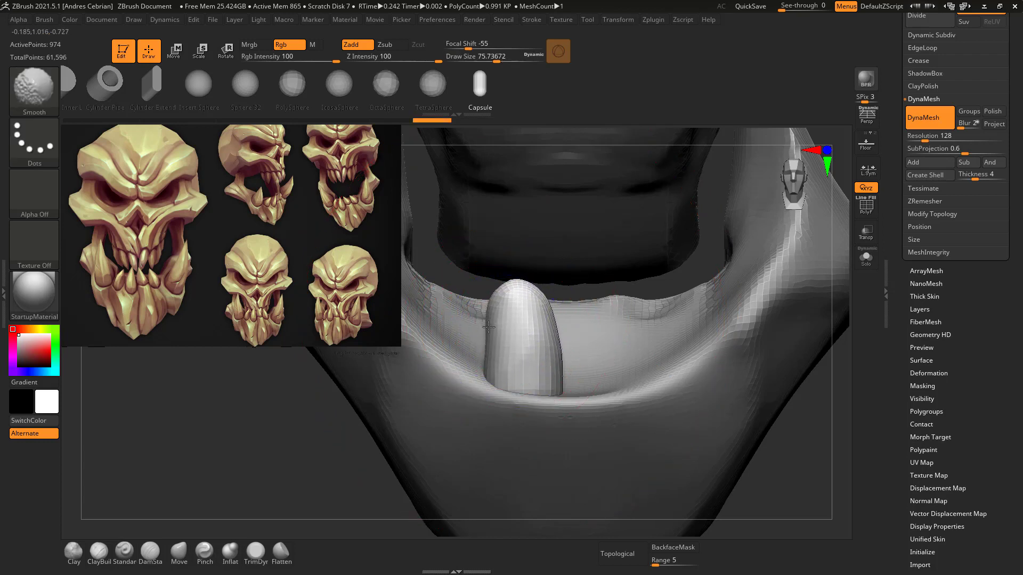
{"action": "left_click", "coordinate": [179, 551]}
{"action": "mouse_move", "coordinate": [277, 458]}
{"action": "left_mouse_down"}
{"action": "mouse_move", "coordinate": [478, 251]}
{"action": "mouse_move", "coordinate": [493, 328]}
{"action": "left_mouse_up"}
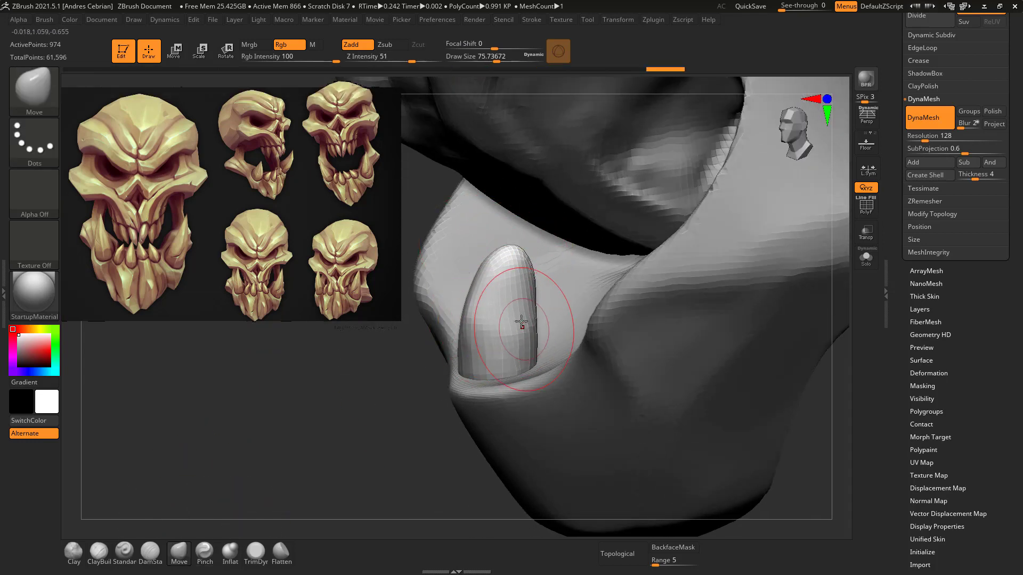
{"action": "mouse_move", "coordinate": [521, 322]}
{"action": "right_mouse_down"}
{"action": "mouse_move", "coordinate": [511, 298]}
{"action": "mouse_move", "coordinate": [523, 267]}
{"action": "right_mouse_up"}
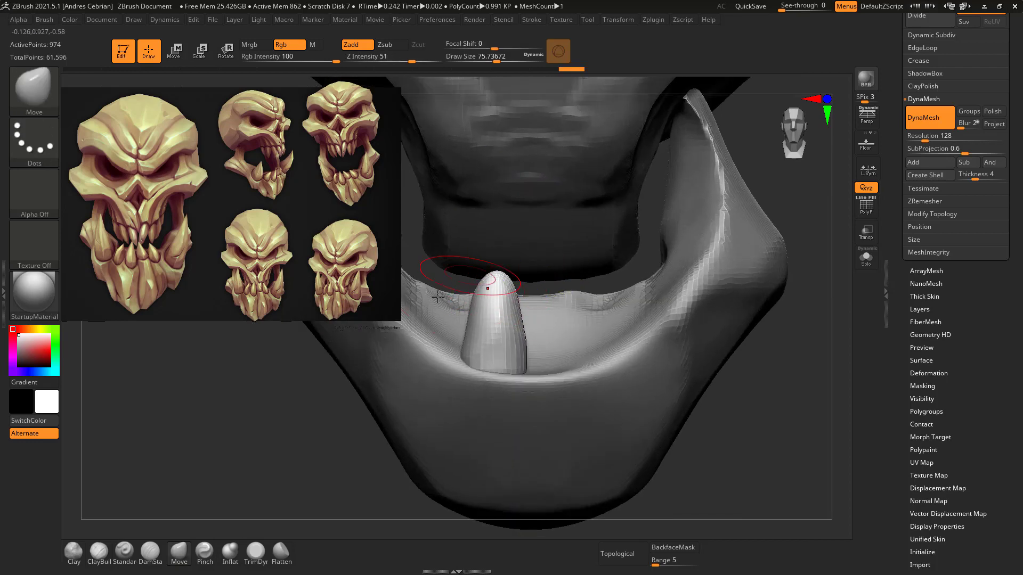
Pull the tooth's tip into a sharp point with SnakeHook, undoing and redoing edits.
{"action": "left_click", "coordinate": [35, 90]}
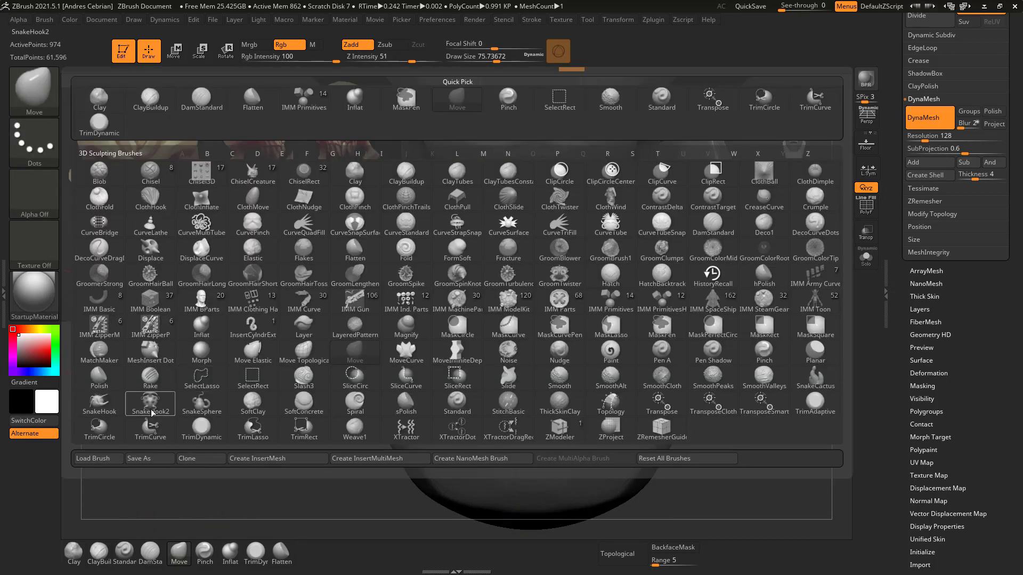
{"action": "left_click", "coordinate": [99, 405]}
{"action": "left_click_drag", "start_coordinate": [456, 190], "coordinate": [420, 202]}
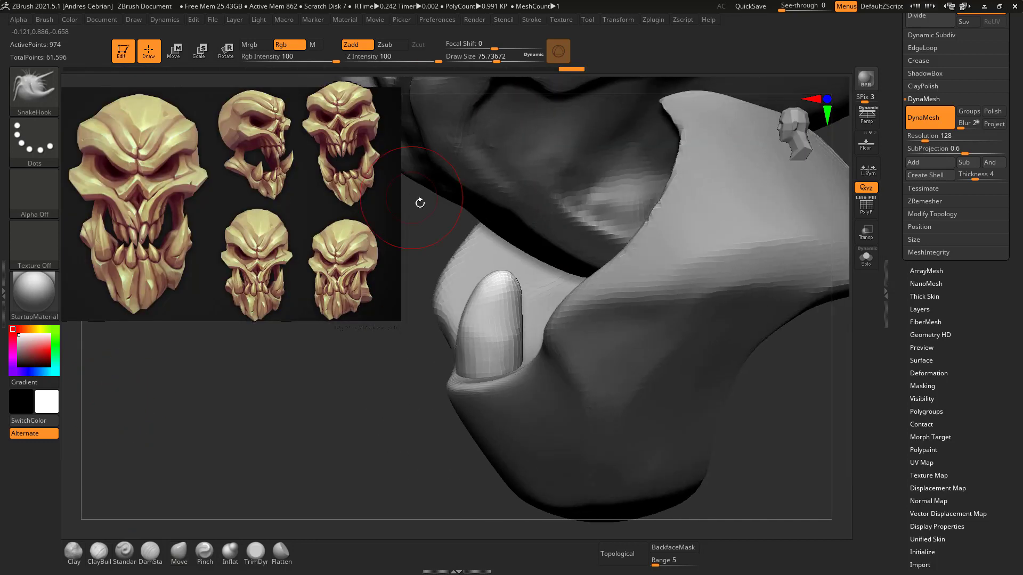
{"action": "left_click_drag", "start_coordinate": [502, 252], "coordinate": [503, 243]}
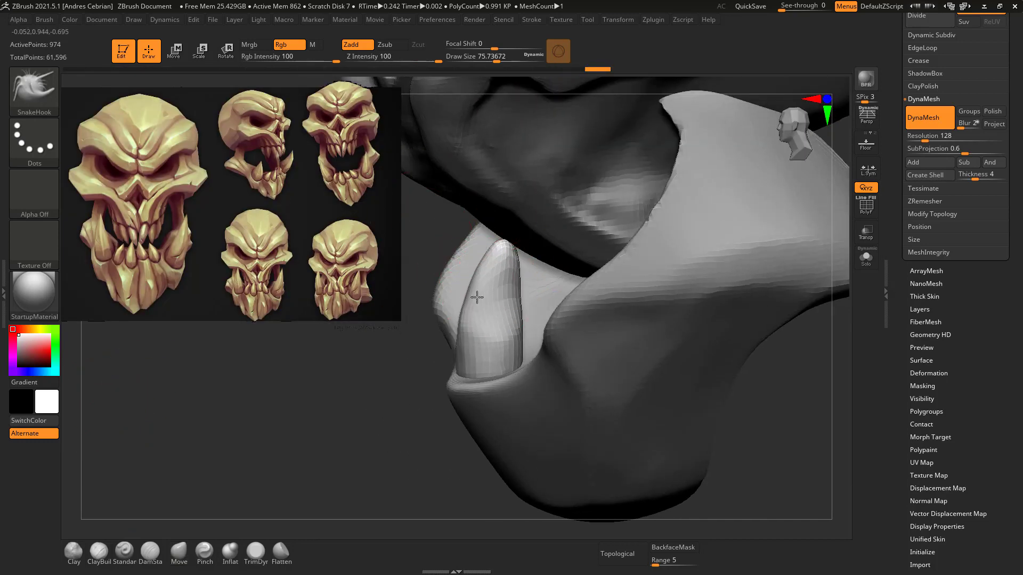
{"action": "left_click_drag", "start_coordinate": [491, 308], "coordinate": [519, 320]}
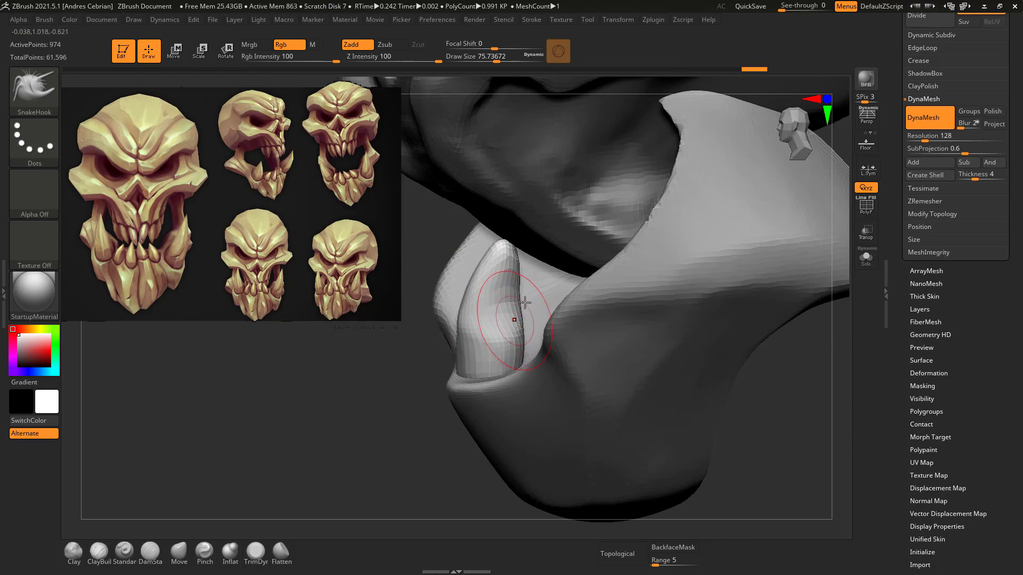
{"action": "right_click_drag", "start_coordinate": [519, 319], "coordinate": [525, 312]}
{"action": "key", "text": "ctrl+z"}
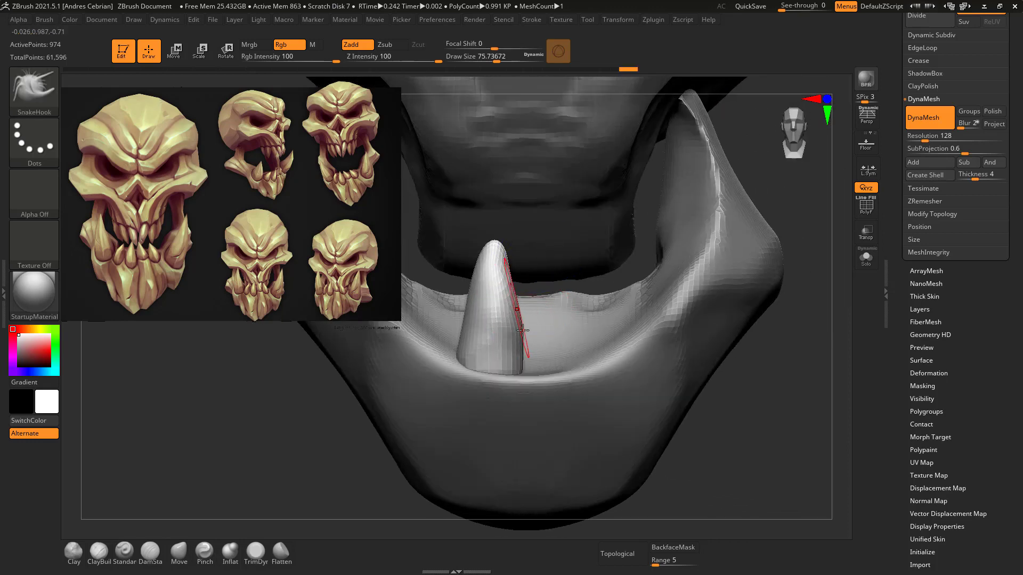
{"action": "key", "text": "ctrl+z"}
{"action": "key", "text": "ctrl+shift+z"}
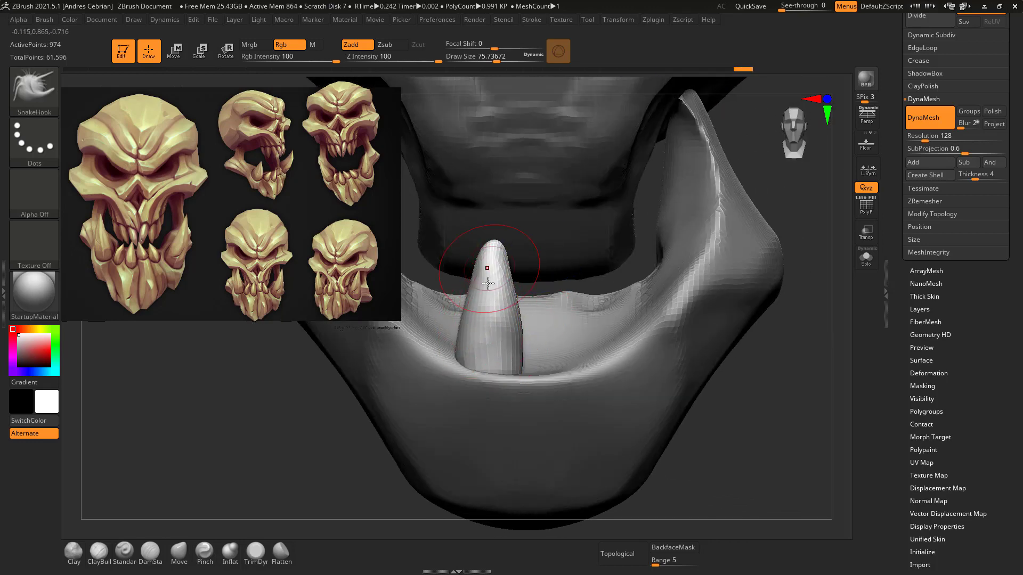
{"action": "left_click", "coordinate": [255, 551]}
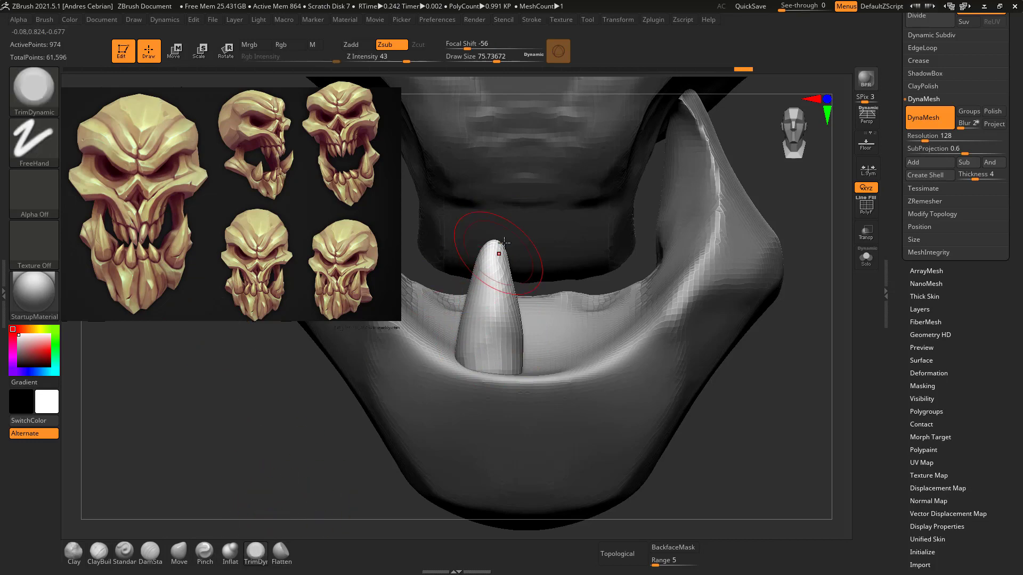
Step back and forth through the sculpt history to settle on the trimmed, tapered fang.
{"action": "mouse_move", "coordinate": [504, 230]}
{"action": "right_mouse_down"}
{"action": "mouse_move", "coordinate": [440, 245]}
{"action": "mouse_move", "coordinate": [495, 281]}
{"action": "right_mouse_up"}
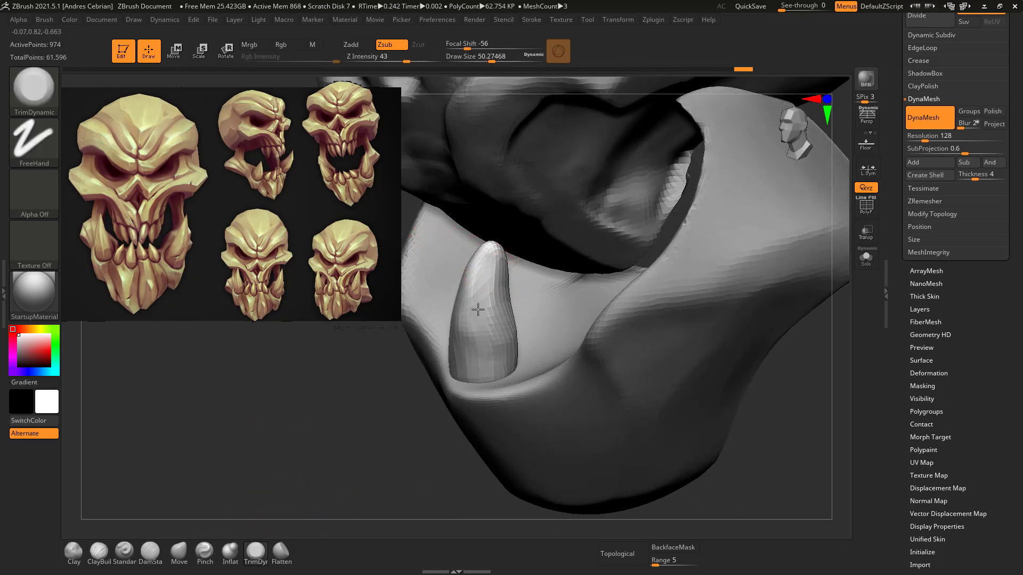
{"action": "key", "text": "ctrl+shift+z"}
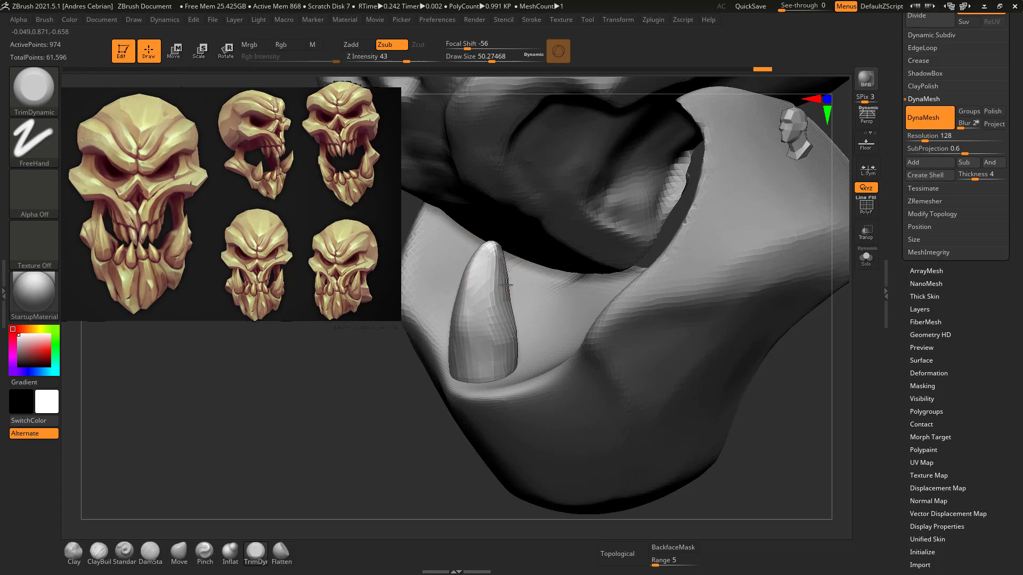
{"action": "key", "text": "ctrl+shift+z"}
{"action": "key", "text": "ctrl+shift+z"}
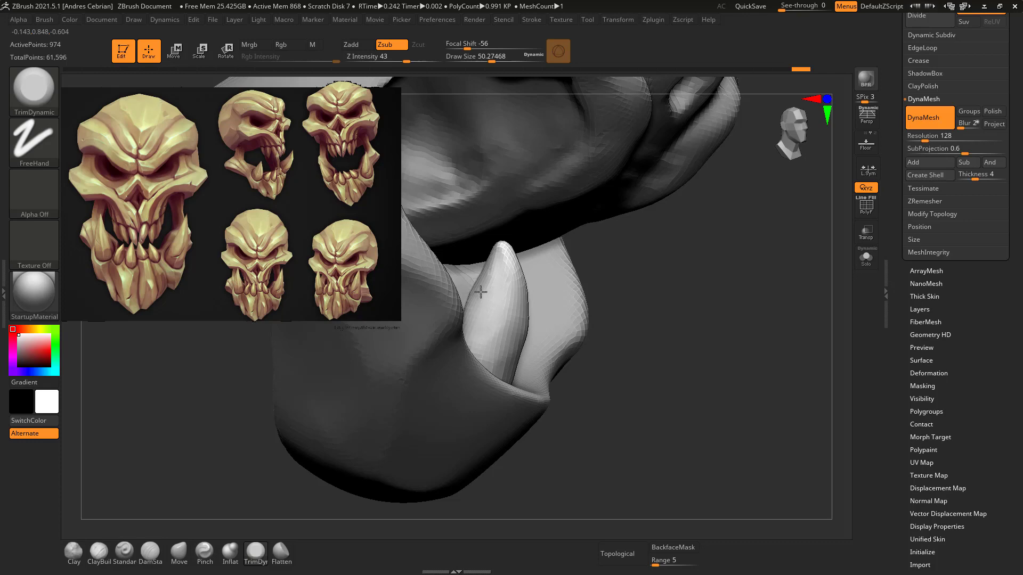
{"action": "key", "text": "ctrl+z"}
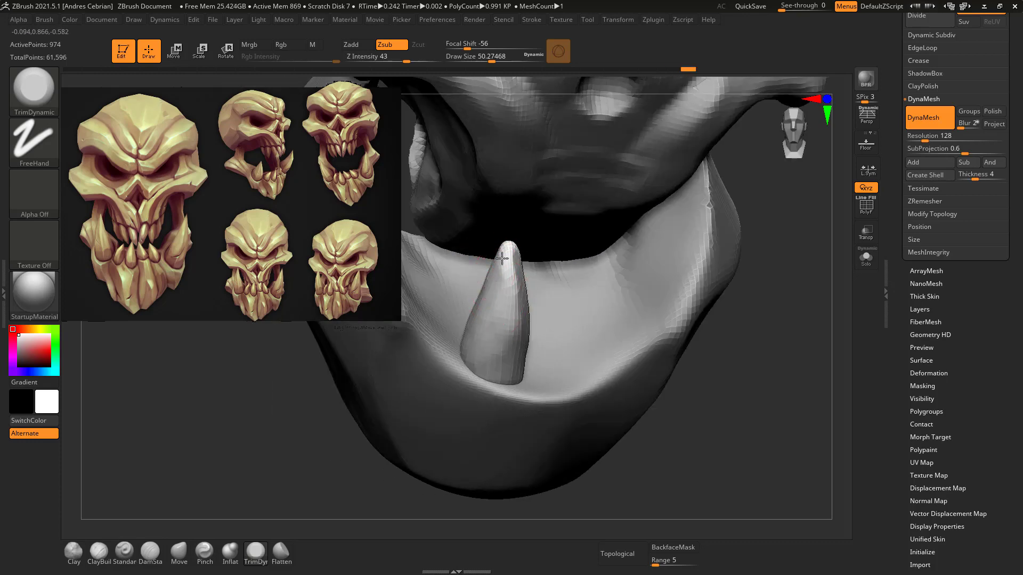
{"action": "key", "text": "ctrl+shift+z"}
{"action": "key", "text": "ctrl+shift+z"}
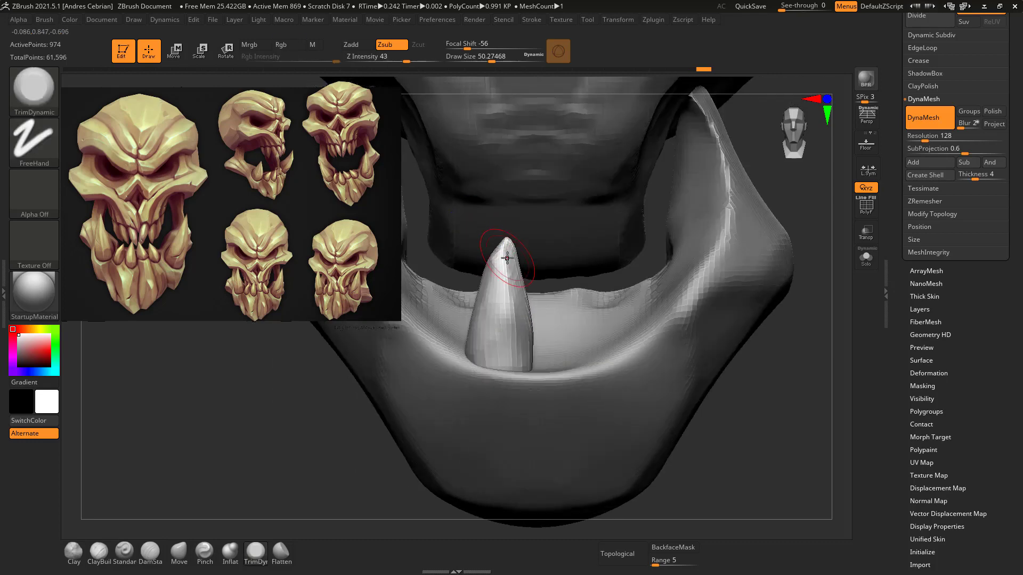
{"action": "key", "text": "ctrl+shift+z"}
{"action": "key", "text": "ctrl+shift+z"}
Stand the tooth upright with the Transpose gizmo and Ctrl-drag a duplicate to the right.
{"action": "key", "text": "w"}
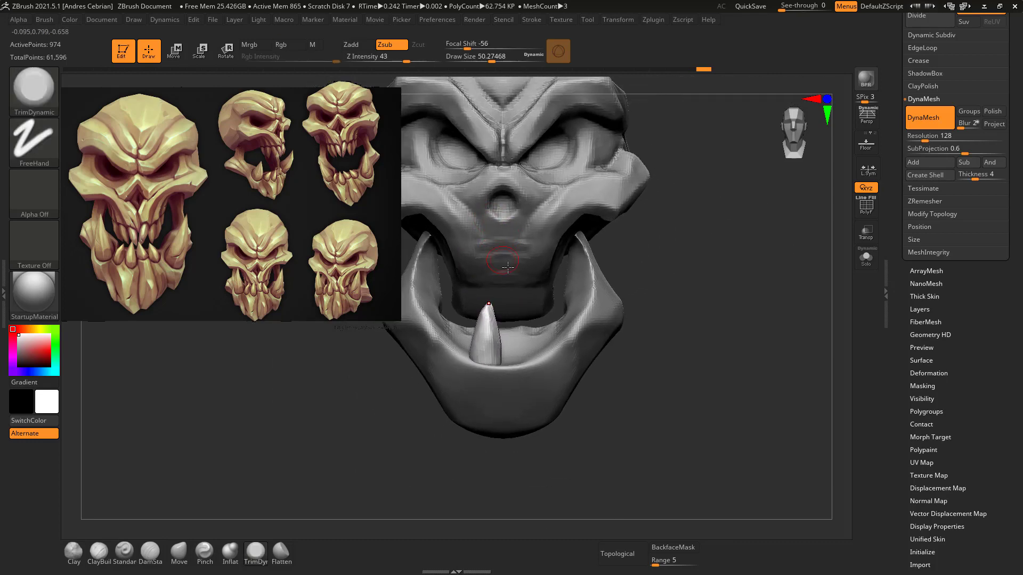
{"action": "mouse_move", "coordinate": [527, 315]}
{"action": "left_mouse_down"}
{"action": "mouse_move", "coordinate": [479, 272]}
{"action": "mouse_move", "coordinate": [504, 346]}
{"action": "mouse_move", "coordinate": [489, 340]}
{"action": "left_mouse_up"}
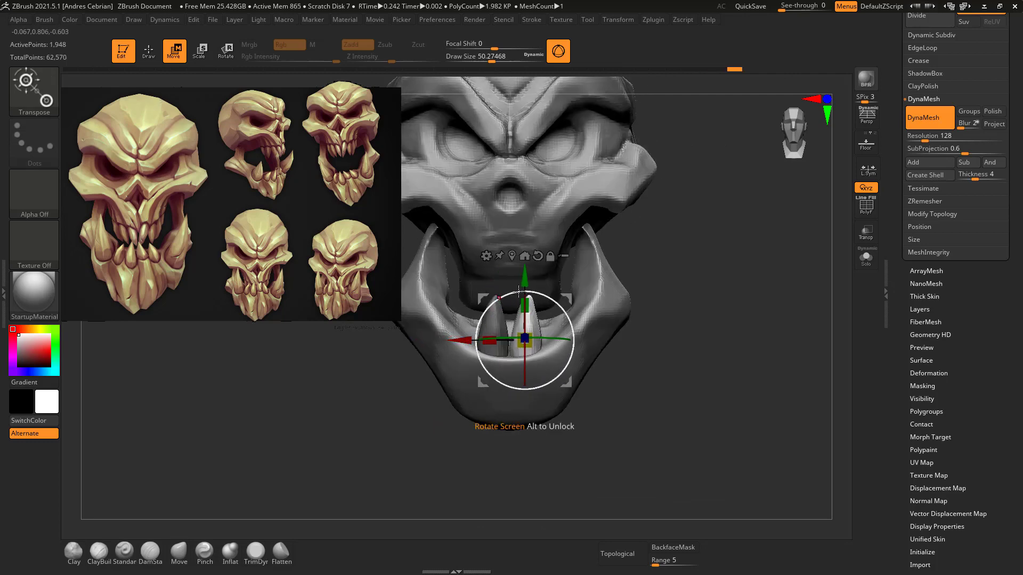
{"action": "left_click_drag", "start_coordinate": [554, 337], "coordinate": [533, 334]}
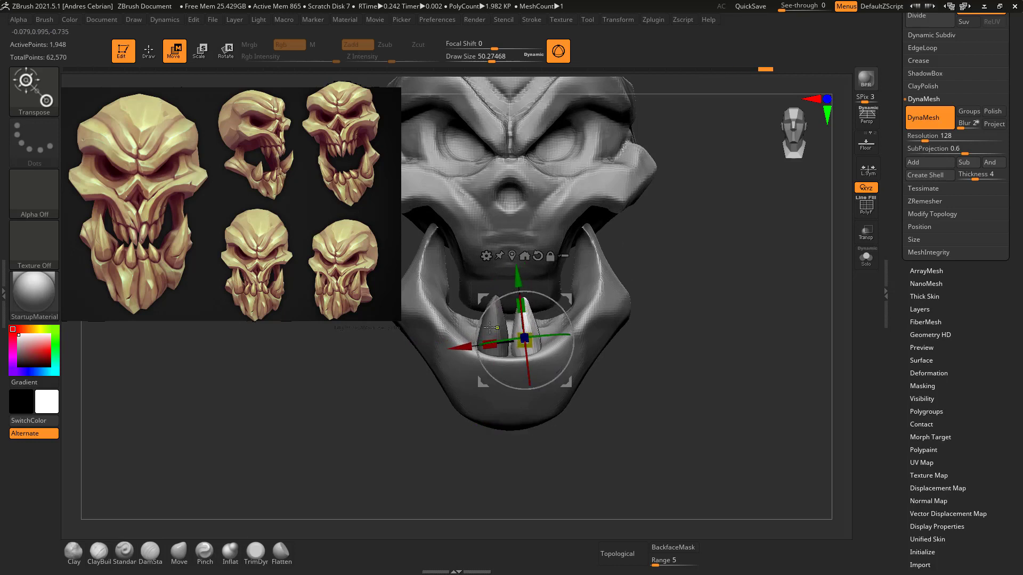
{"action": "left_click_drag", "start_coordinate": [488, 332], "coordinate": [554, 341], "text": "ctrl"}
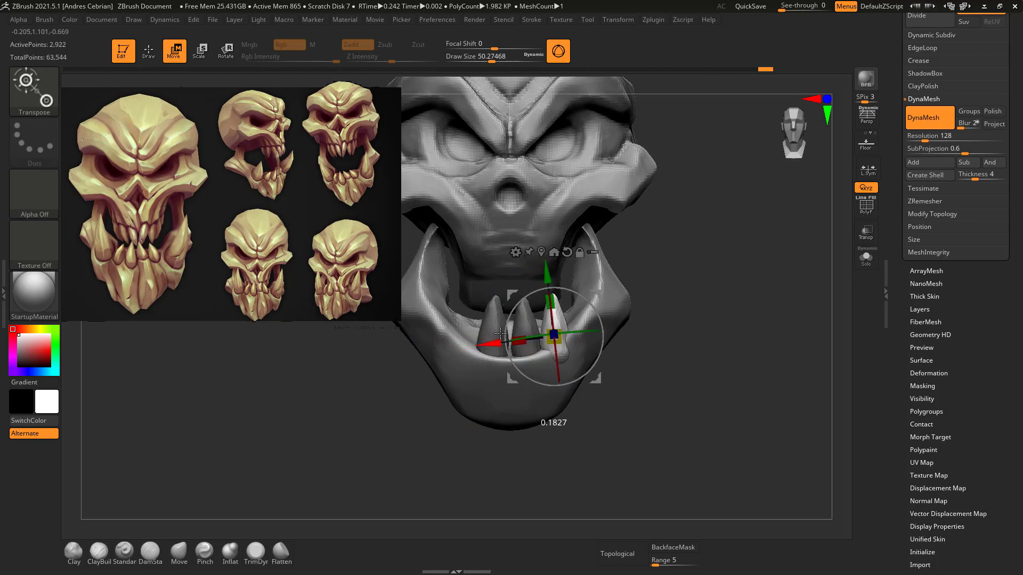
{"action": "left_click_drag", "start_coordinate": [533, 443], "coordinate": [523, 278], "text": "shift"}
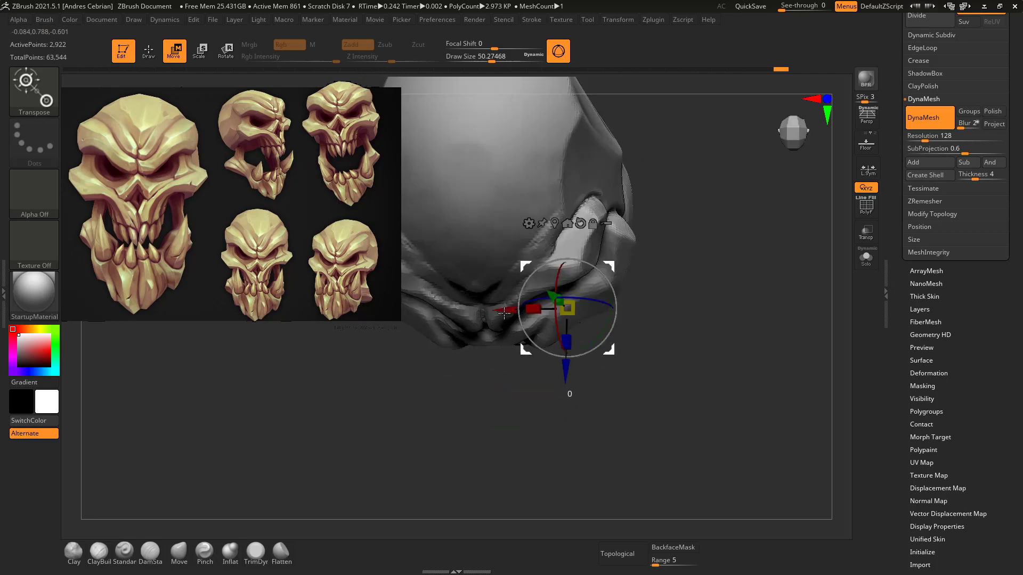
{"action": "scroll", "coordinate": [522, 277], "scroll_direction": "up", "scroll_amount": 3}
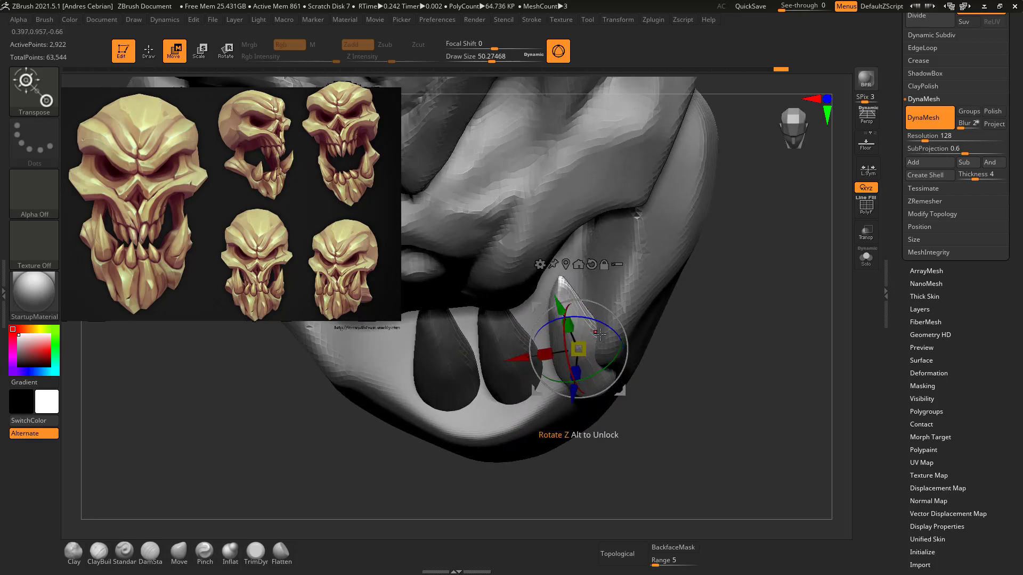
{"action": "mouse_move", "coordinate": [559, 308]}
{"action": "left_mouse_down"}
{"action": "mouse_move", "coordinate": [586, 278]}
{"action": "mouse_move", "coordinate": [520, 317]}
{"action": "left_mouse_up"}
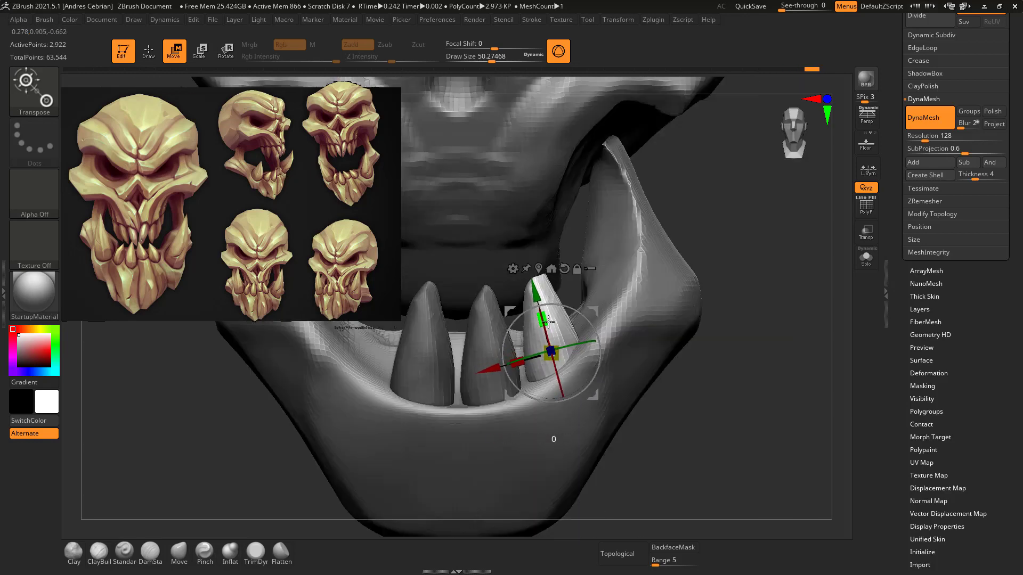
Add another tooth at the left of the row and tilt the outer tooth outward along the jaw.
{"action": "mouse_move", "coordinate": [550, 326]}
{"action": "left_mouse_down", "text": "ctrl"}
{"action": "mouse_move", "coordinate": [397, 341]}
{"action": "mouse_move", "coordinate": [373, 330]}
{"action": "mouse_move", "coordinate": [373, 373]}
{"action": "left_mouse_up", "text": "ctrl"}
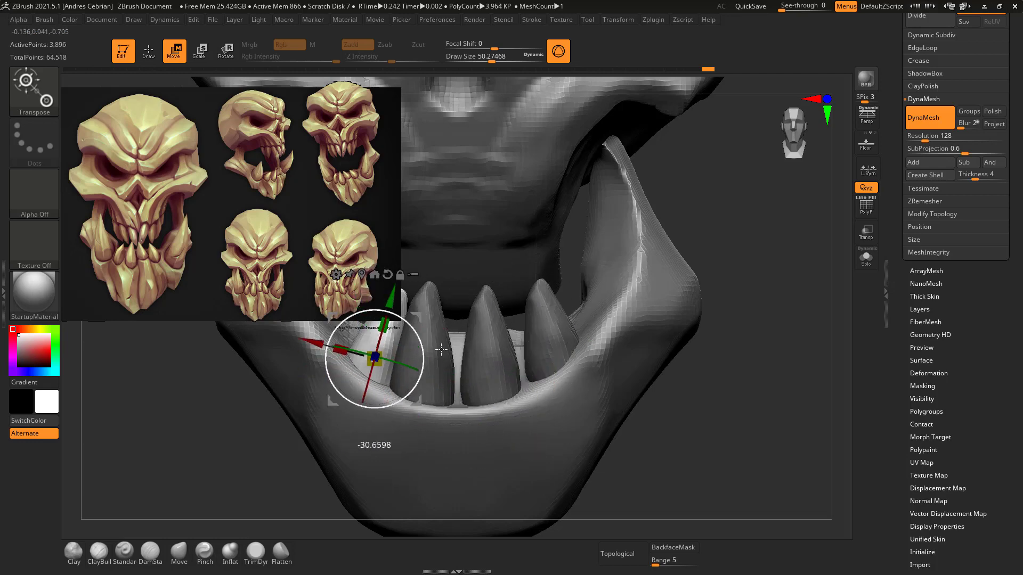
{"action": "left_click", "coordinate": [564, 218], "text": "alt"}
{"action": "key", "text": "space"}
{"action": "left_click_drag", "start_coordinate": [564, 219], "coordinate": [581, 233], "text": "shift"}
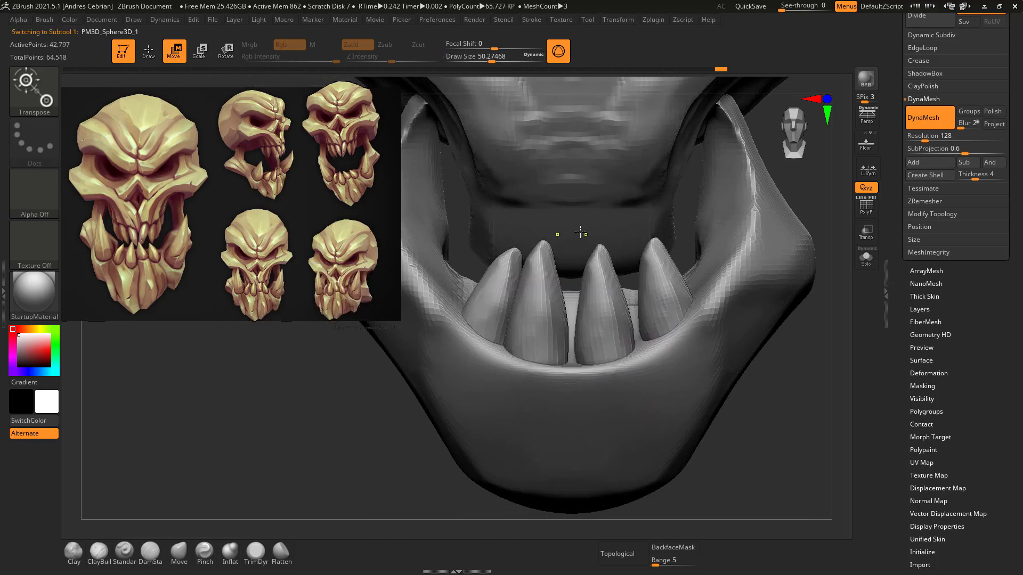
{"action": "left_click", "coordinate": [492, 299], "text": "alt"}
{"action": "right_click_drag", "start_coordinate": [492, 298], "coordinate": [539, 268]}
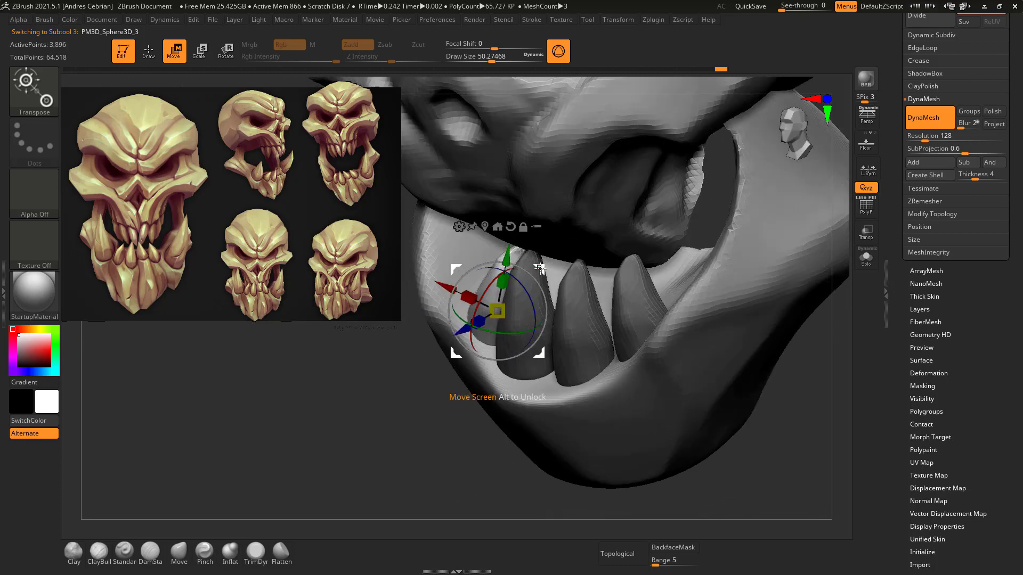
{"action": "left_click_drag", "start_coordinate": [539, 268], "coordinate": [475, 284]}
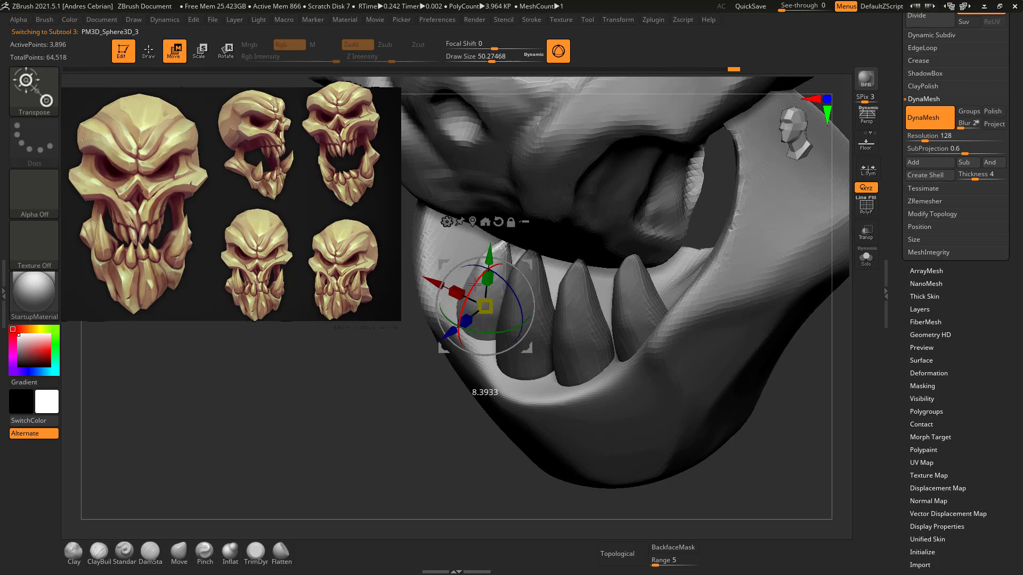
{"action": "mouse_move", "coordinate": [474, 284]}
{"action": "right_mouse_down", "text": "shift"}
{"action": "mouse_move", "coordinate": [527, 232]}
{"action": "mouse_move", "coordinate": [649, 170]}
{"action": "right_mouse_up", "text": "shift"}
Turn on PolyF, clear the mask and Auto Group the teeth into separate polygroups.
{"action": "left_click", "coordinate": [866, 205]}
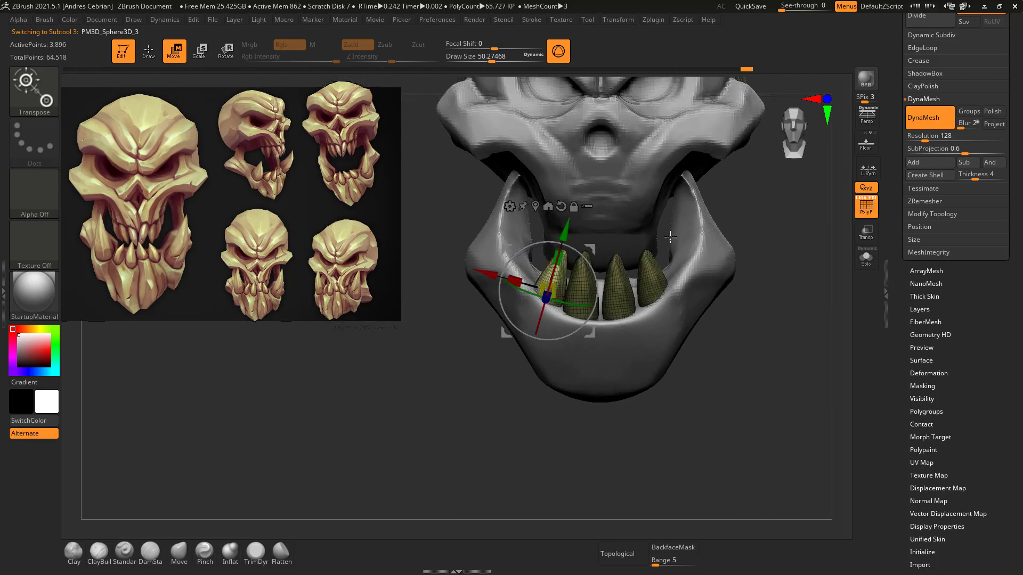
{"action": "mouse_move", "coordinate": [693, 373]}
{"action": "right_mouse_down", "text": "ctrl"}
{"action": "mouse_move", "coordinate": [666, 320]}
{"action": "mouse_move", "coordinate": [586, 341]}
{"action": "right_mouse_up", "text": "ctrl"}
{"action": "key", "text": "q"}
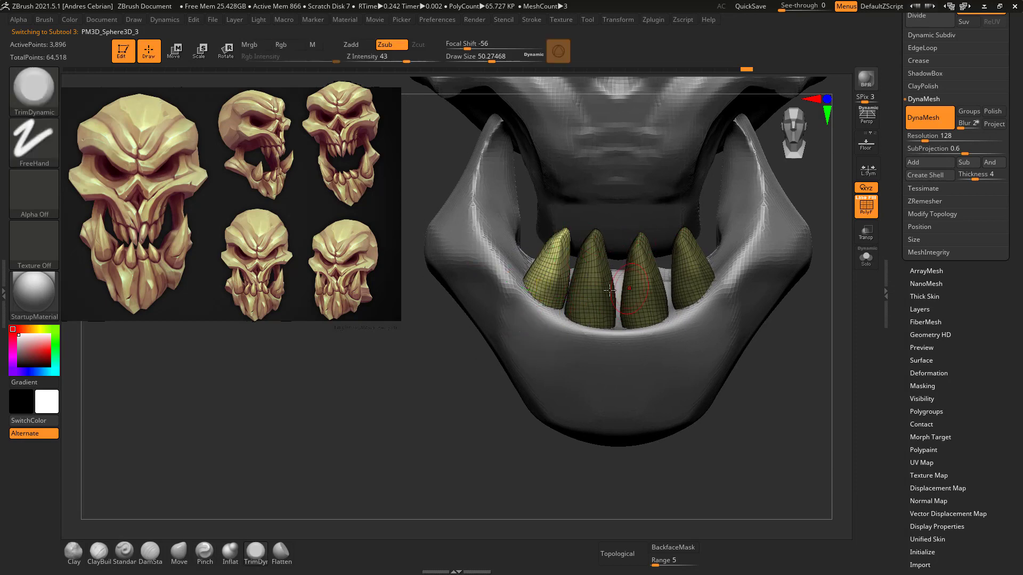
{"action": "left_click", "coordinate": [464, 456], "text": "ctrl"}
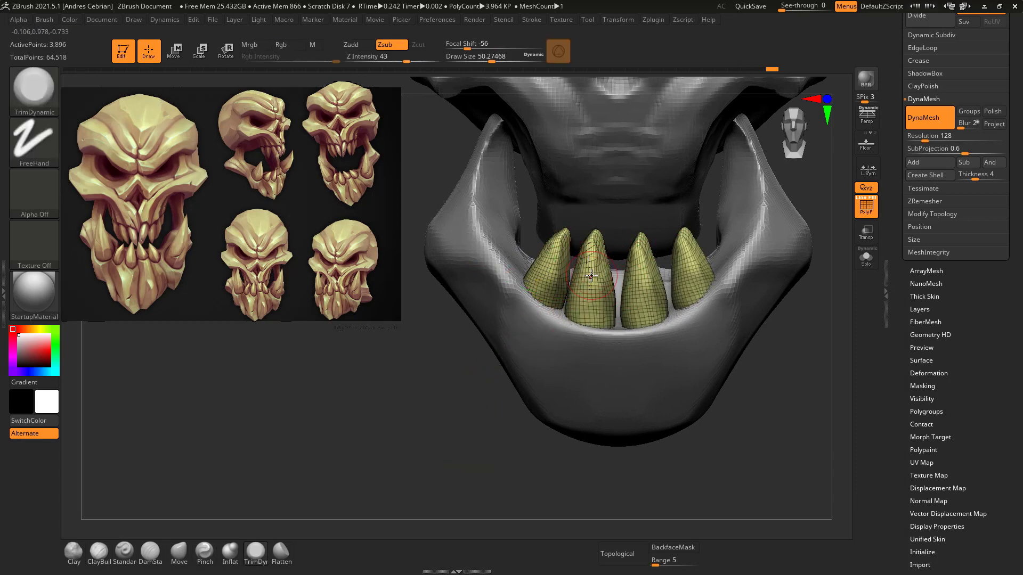
{"action": "left_click", "coordinate": [927, 411]}
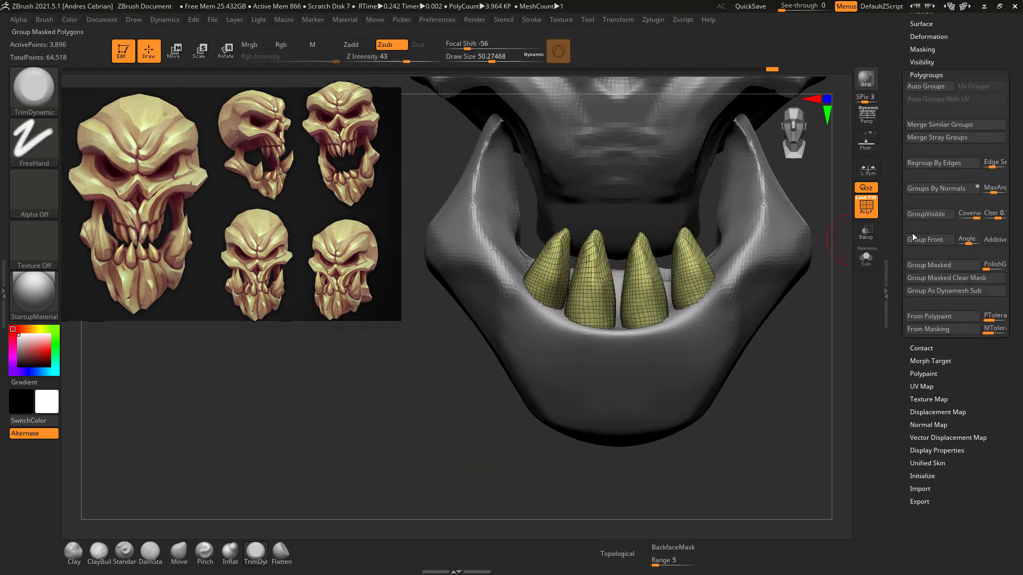
{"action": "left_click", "coordinate": [916, 87]}
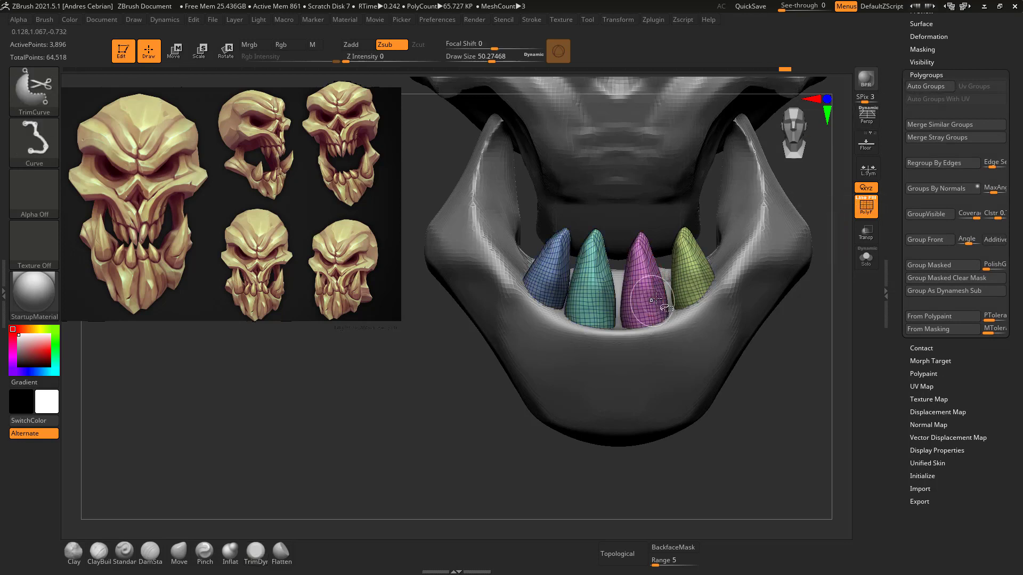
Test the polygroups by isolating and hiding teeth, then reveal all four again.
{"action": "left_click", "coordinate": [653, 293], "text": "ctrl+shift"}
{"action": "left_click", "coordinate": [618, 304], "text": "ctrl+shift"}
{"action": "left_click", "coordinate": [600, 288], "text": "ctrl+shift"}
{"action": "left_click", "coordinate": [551, 271], "text": "ctrl+shift"}
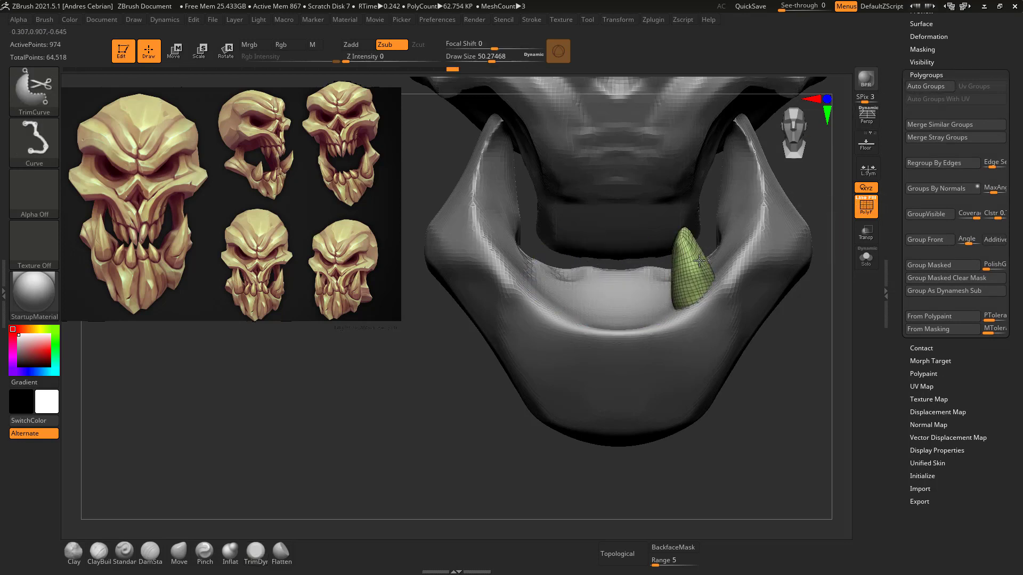
{"action": "left_click", "coordinate": [594, 279], "text": "ctrl+shift"}
{"action": "key", "text": "ctrl+z"}
{"action": "key", "text": "ctrl+z"}
{"action": "left_click", "coordinate": [586, 469], "text": "ctrl+shift"}
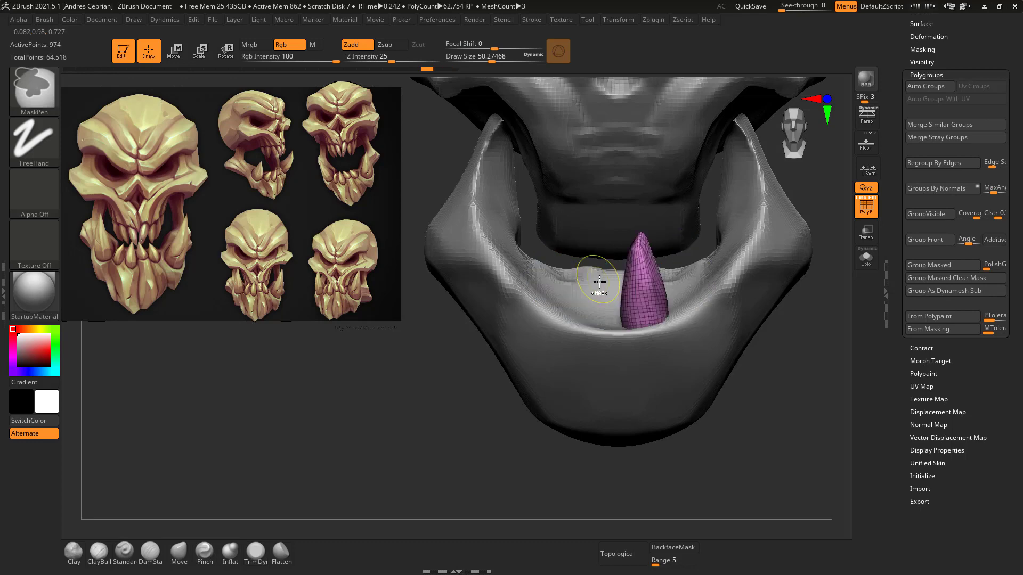
{"action": "left_click_drag", "start_coordinate": [586, 469], "coordinate": [565, 373], "text": "ctrl+shift"}
Duplicate the four lower teeth as a new subtool.
{"action": "key", "text": "f"}
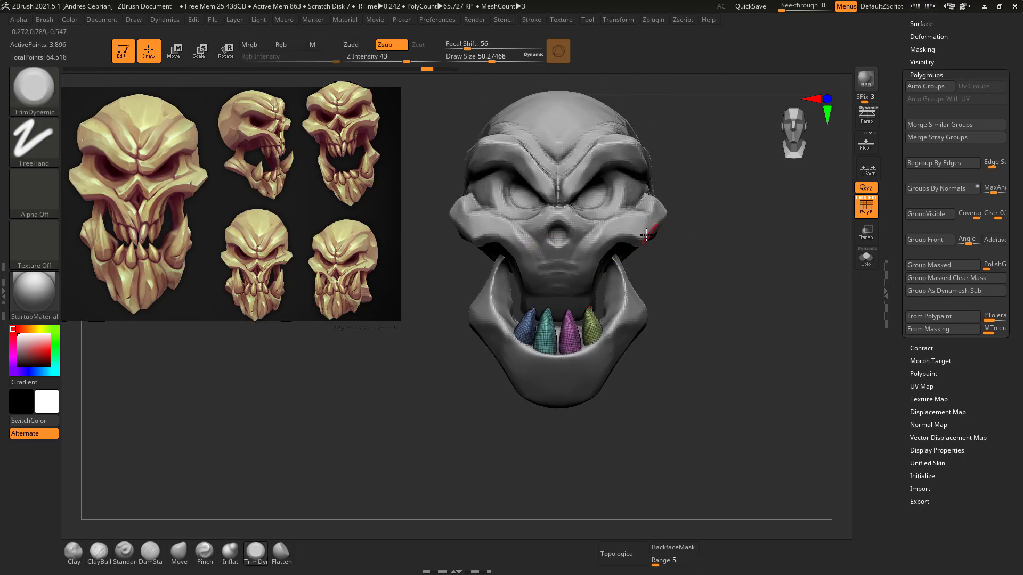
{"action": "key", "text": "w"}
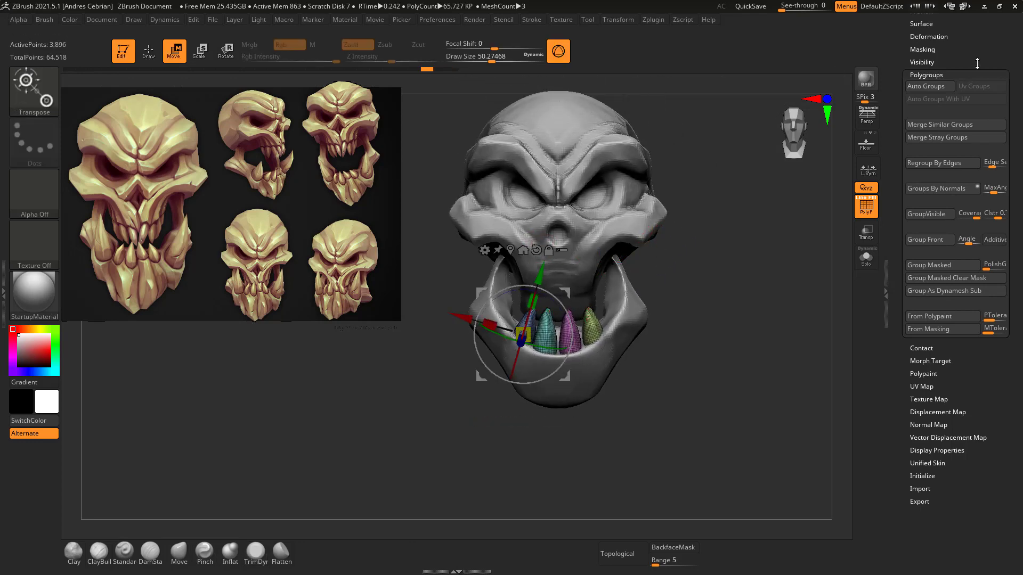
{"action": "scroll", "coordinate": [977, 63], "scroll_direction": "up", "scroll_amount": 1}
{"action": "scroll", "coordinate": [923, 185], "scroll_direction": "up", "scroll_amount": 4}
{"action": "left_click", "coordinate": [921, 169]}
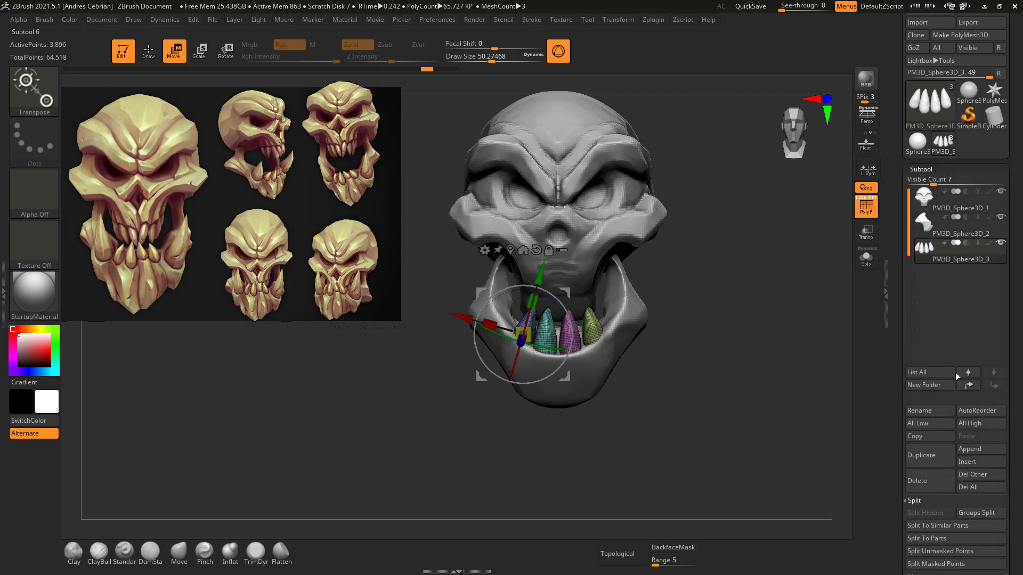
{"action": "left_click", "coordinate": [917, 460]}
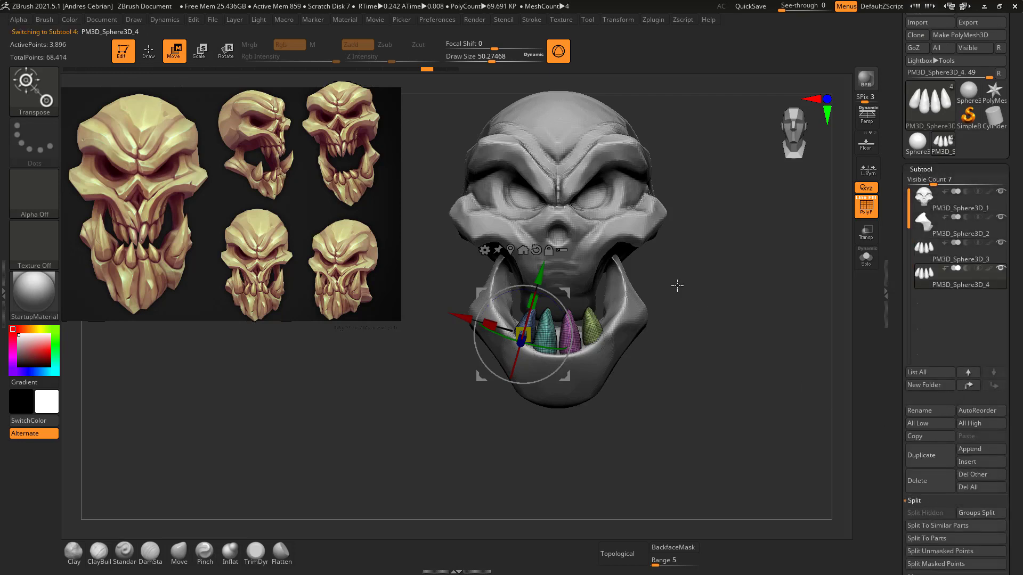
Flip the duplicated teeth 180° to point downward along the upper jaw.
{"action": "left_click", "coordinate": [518, 248]}
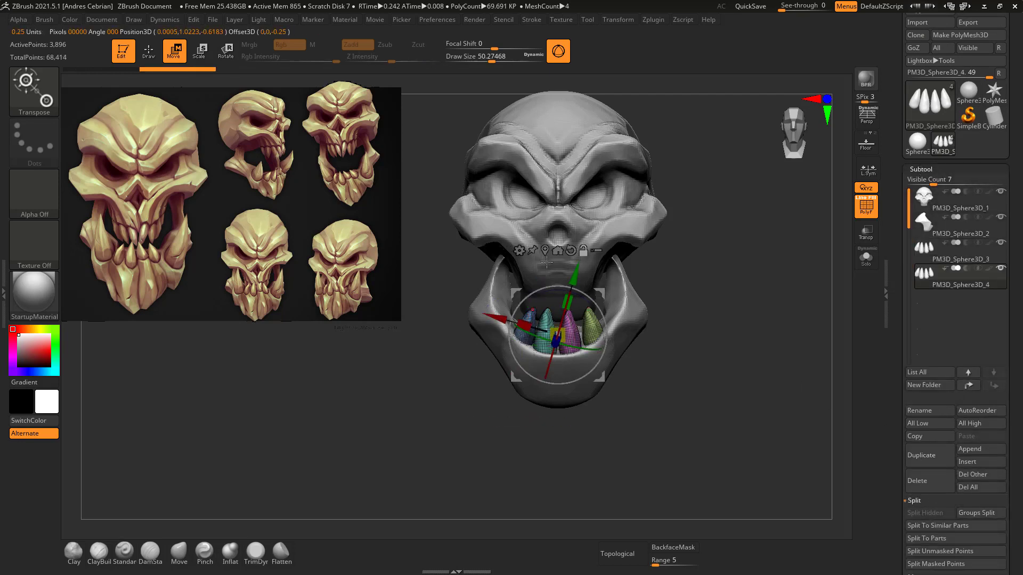
{"action": "mouse_move", "coordinate": [601, 324]}
{"action": "left_mouse_down"}
{"action": "mouse_move", "coordinate": [595, 310]}
{"action": "mouse_move", "coordinate": [536, 382]}
{"action": "mouse_move", "coordinate": [558, 334]}
{"action": "left_mouse_up"}
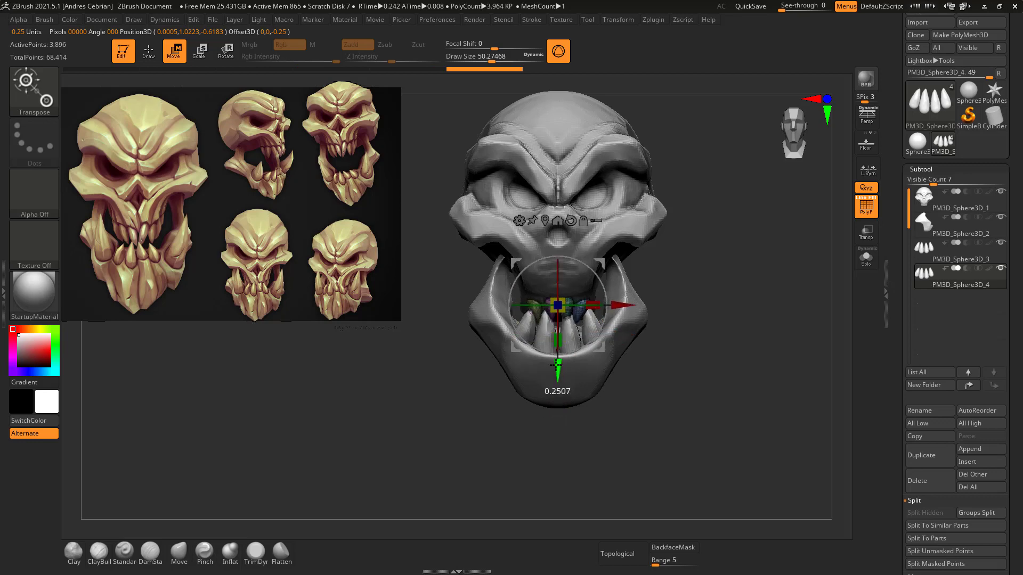
{"action": "mouse_move", "coordinate": [558, 335]}
{"action": "left_mouse_down"}
{"action": "mouse_move", "coordinate": [593, 225]}
{"action": "mouse_move", "coordinate": [634, 247]}
{"action": "left_mouse_up"}
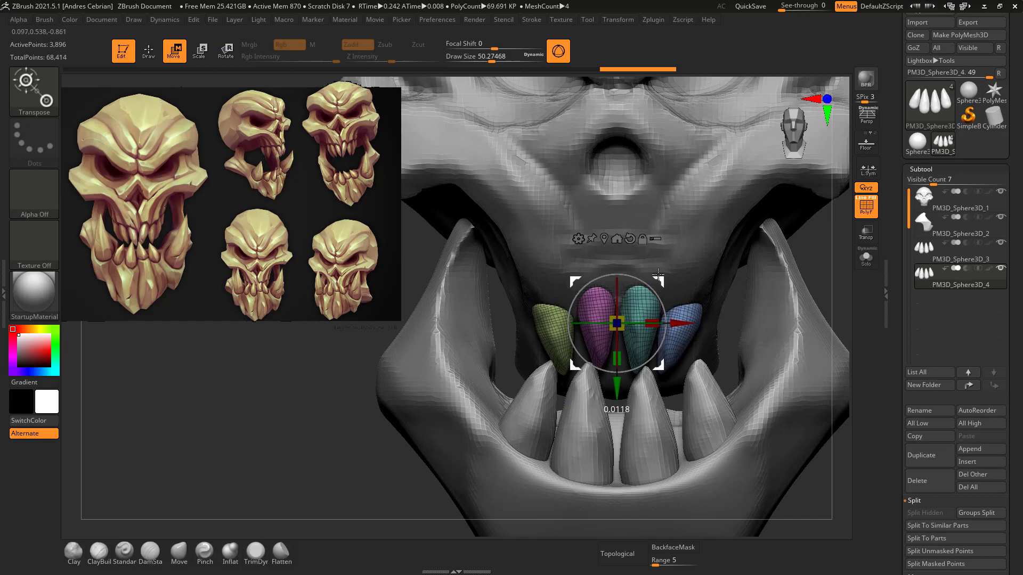
{"action": "mouse_move", "coordinate": [634, 248]}
{"action": "left_mouse_down"}
{"action": "mouse_move", "coordinate": [653, 265]}
{"action": "mouse_move", "coordinate": [629, 299]}
{"action": "left_mouse_up"}
Return to Draw mode, frame the skull, and orbit to a three-quarter view of both fang rows.
{"action": "key", "text": "q"}
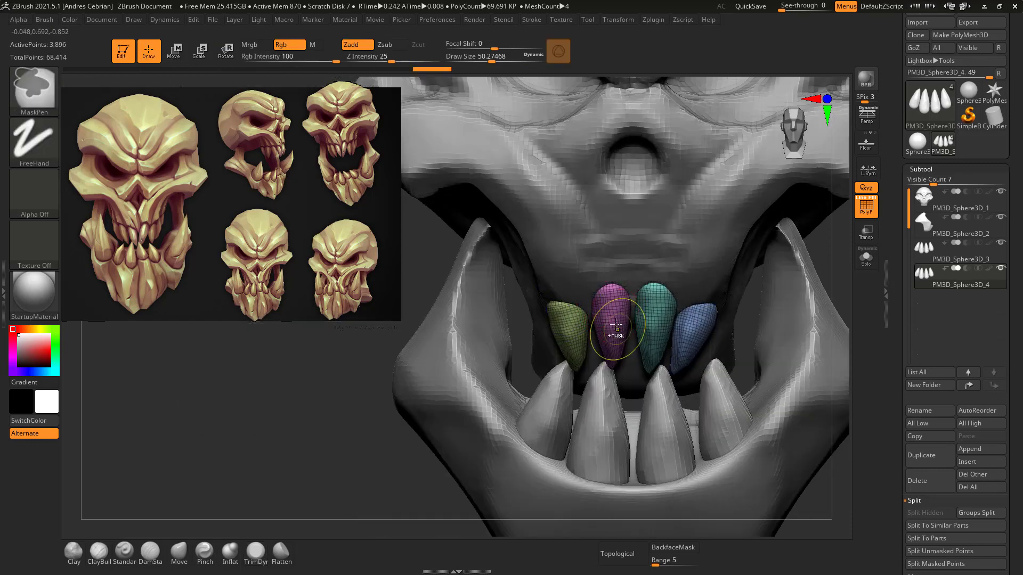
{"action": "key", "text": "f"}
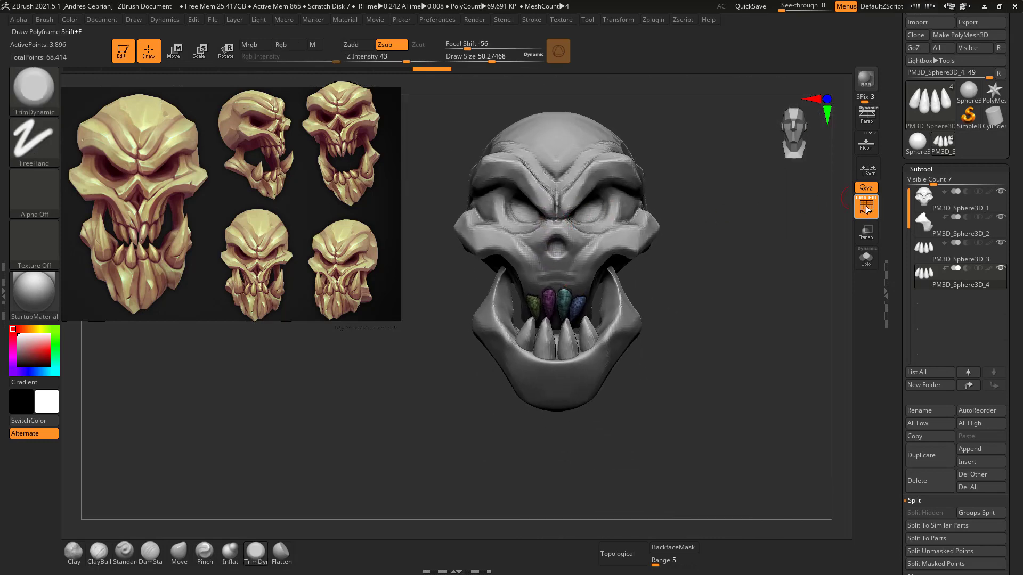
{"action": "mouse_move", "coordinate": [708, 215]}
{"action": "left_mouse_down"}
{"action": "mouse_move", "coordinate": [704, 197]}
{"action": "mouse_move", "coordinate": [714, 210]}
{"action": "left_mouse_up"}
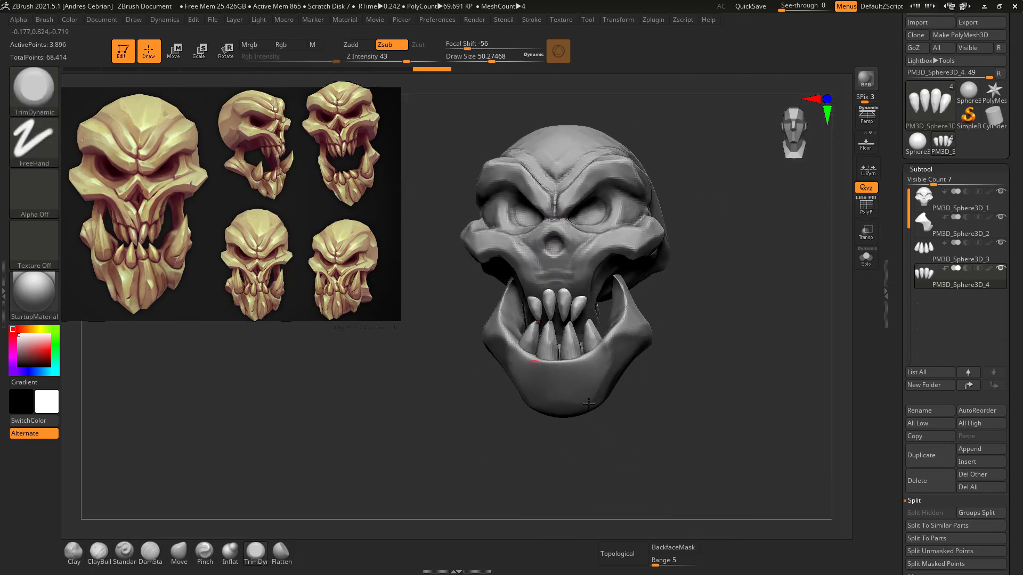